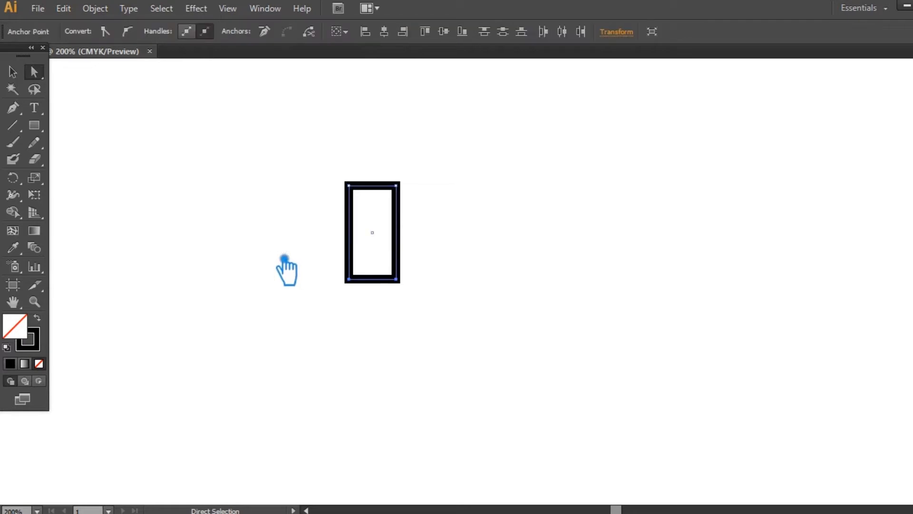
# Stretch the rectangle downward by moving its two bottom anchors, then deselect it.
pyautogui.press('Down')
pyautogui.press('Down')
pyautogui.press('Down')
pyautogui.press('Down')
pyautogui.press('Down')
pyautogui.press('Down')
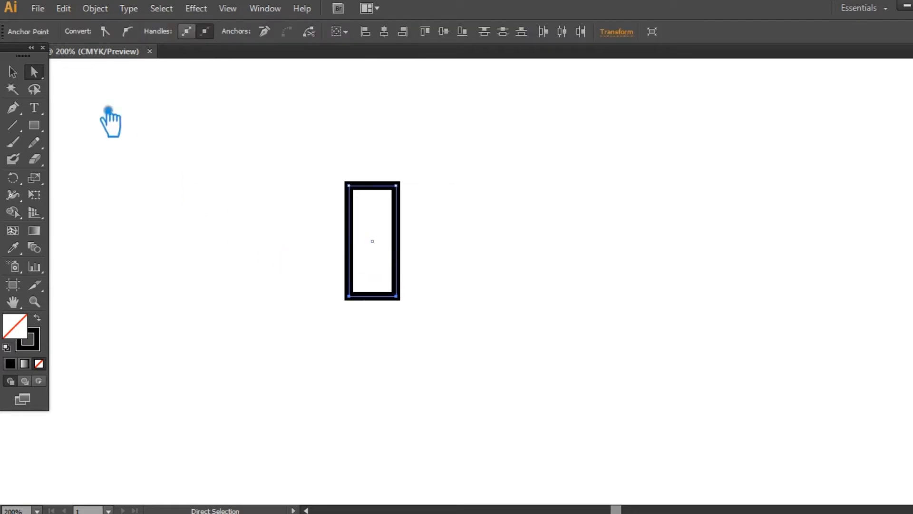
pyautogui.click(12, 71)
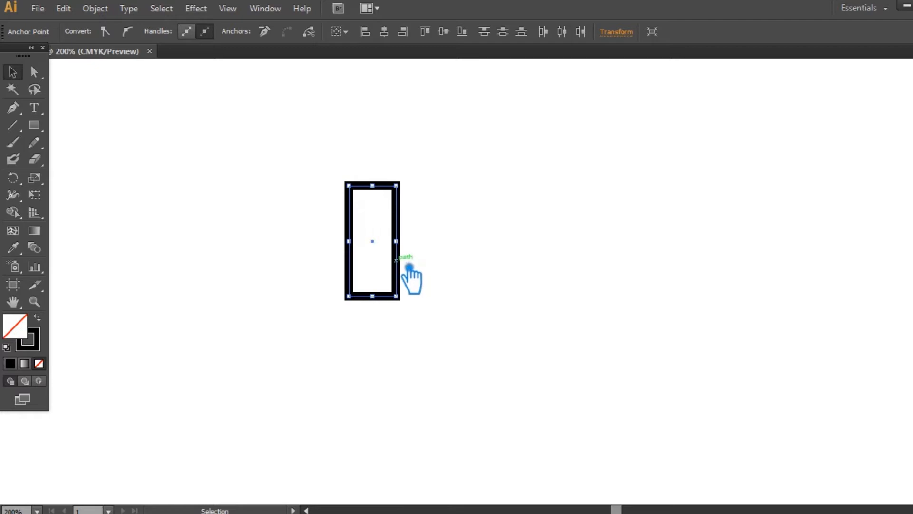
pyautogui.click(422, 161)
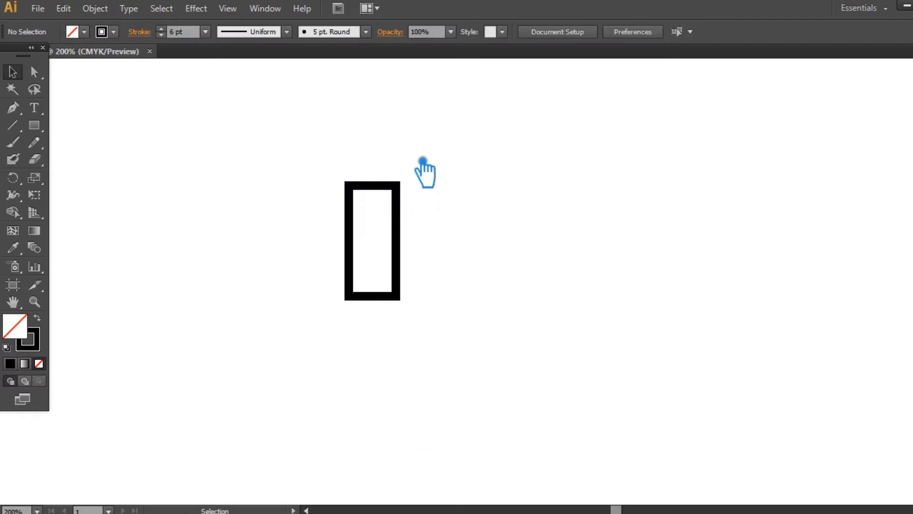
# Show the rulers and place guides along the top, right, left and bottom outer edges of the rectangle.
pyautogui.hotkey('ctrl', 'r')
pyautogui.moveTo(363, 69); pyautogui.dragTo(363, 81)
pyautogui.moveTo(374, 135); pyautogui.dragTo(404, 186)
pyautogui.moveTo(22, 440); pyautogui.dragTo(412, 270)
pyautogui.moveTo(20, 452); pyautogui.dragTo(356, 271)
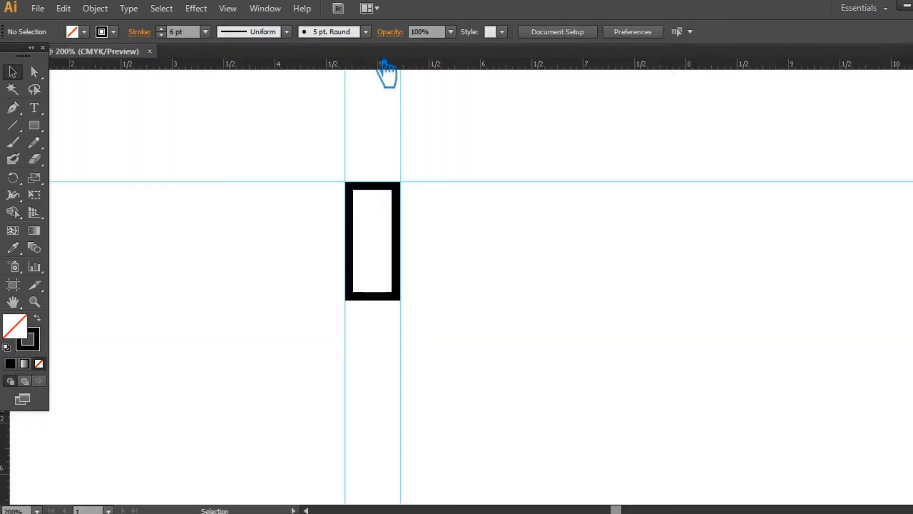
pyautogui.moveTo(387, 74); pyautogui.dragTo(386, 300)
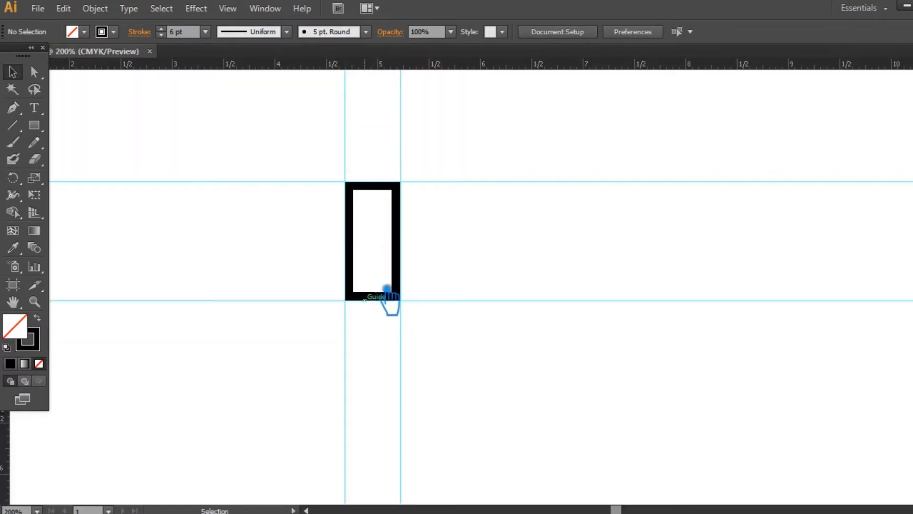
# Place a vertical and a horizontal guide through the rectangle's center point.
pyautogui.click(409, 263)
pyautogui.moveTo(6, 463); pyautogui.dragTo(384, 248)
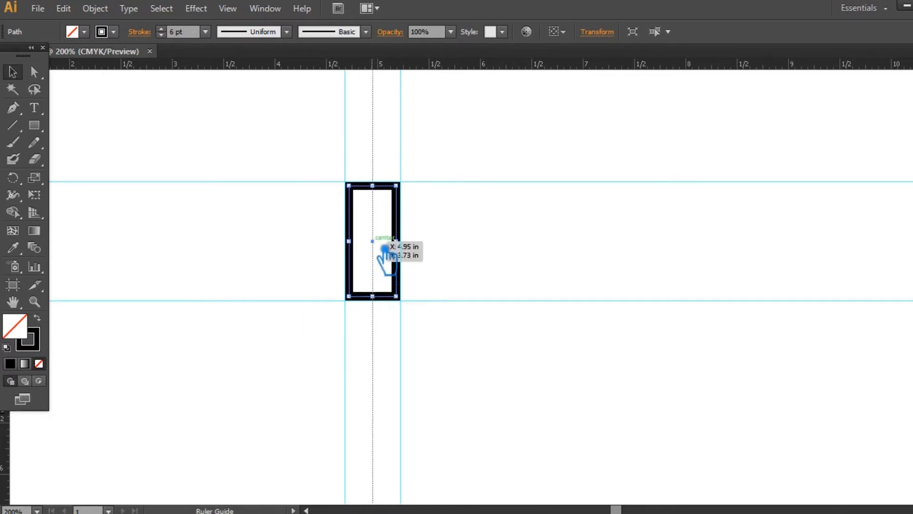
pyautogui.moveTo(378, 65); pyautogui.dragTo(395, 248)
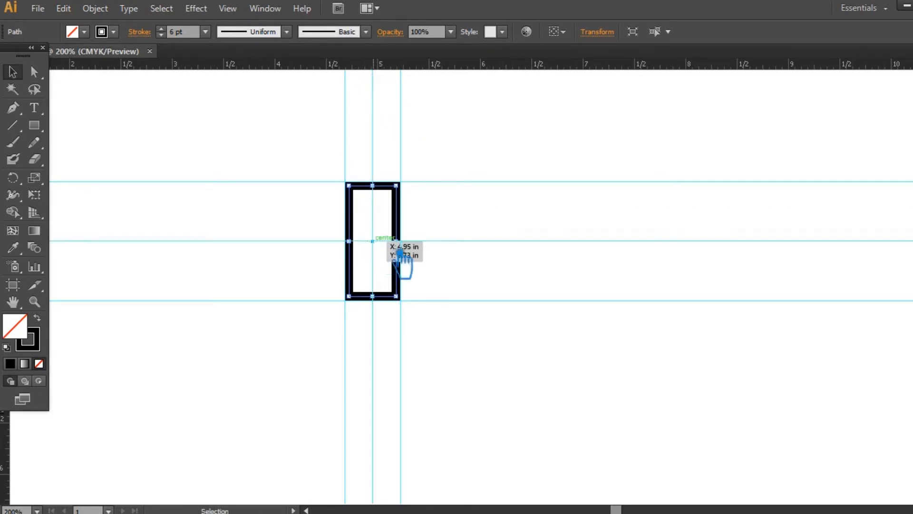
pyautogui.click(472, 285)
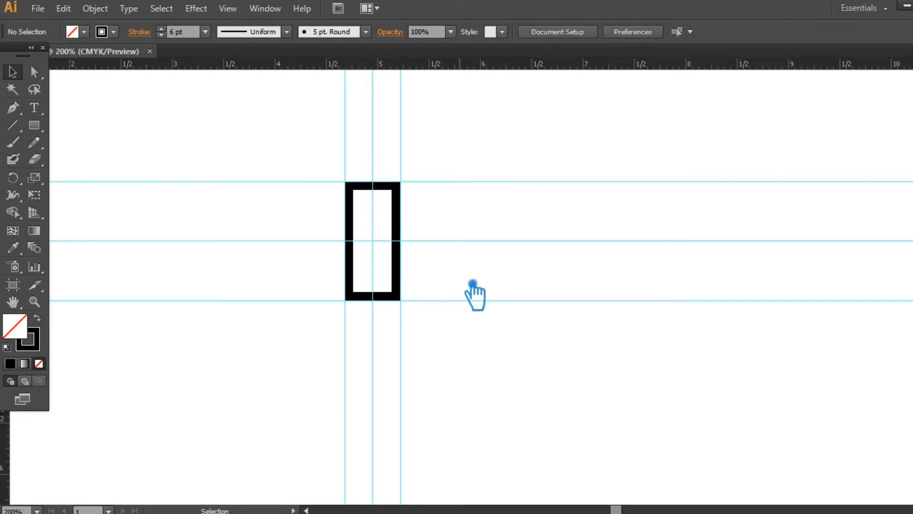
# Remove the rectangle's bottom side and extend both open legs down to the bottom guide.
pyautogui.click(393, 299)
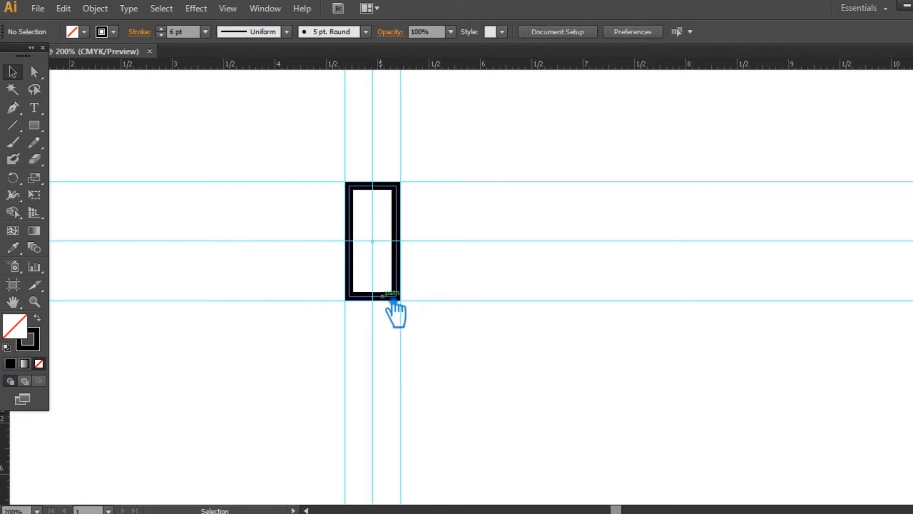
pyautogui.press('p')
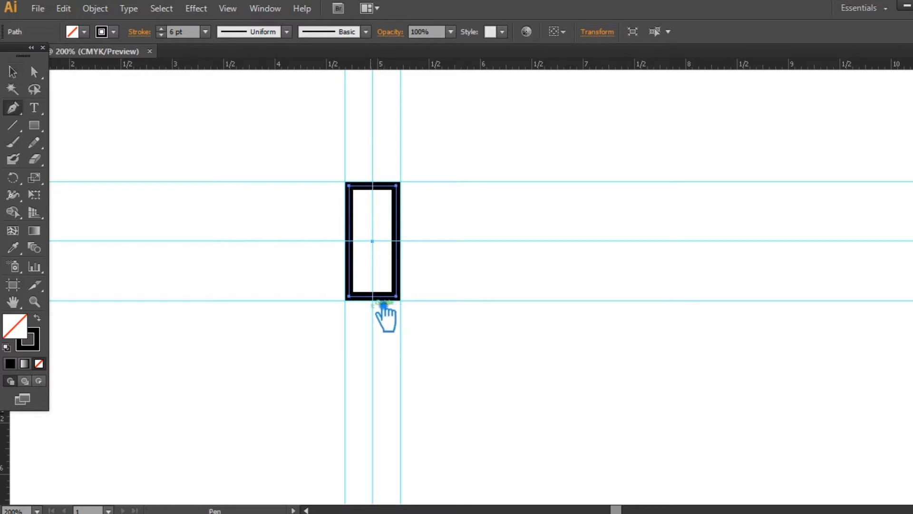
pyautogui.click(375, 296)
pyautogui.press('Delete')
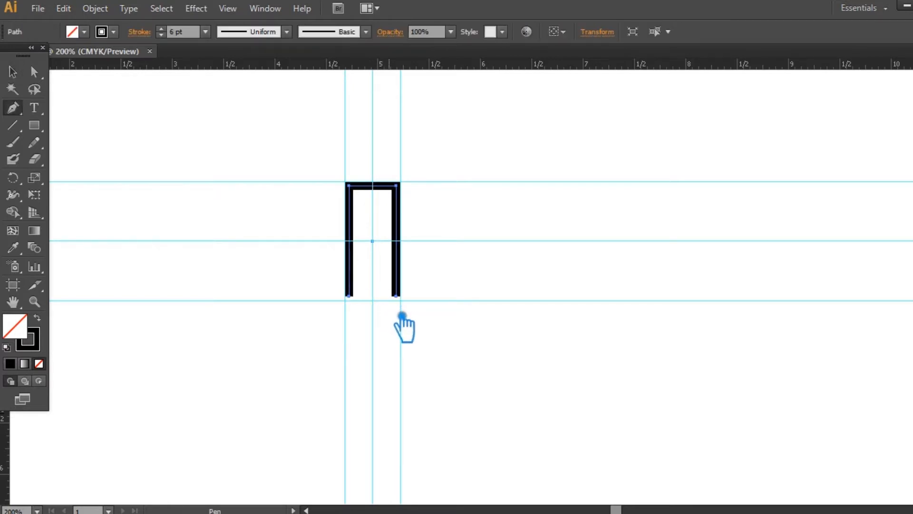
pyautogui.press('a')
pyautogui.moveTo(409, 307); pyautogui.dragTo(322, 306)
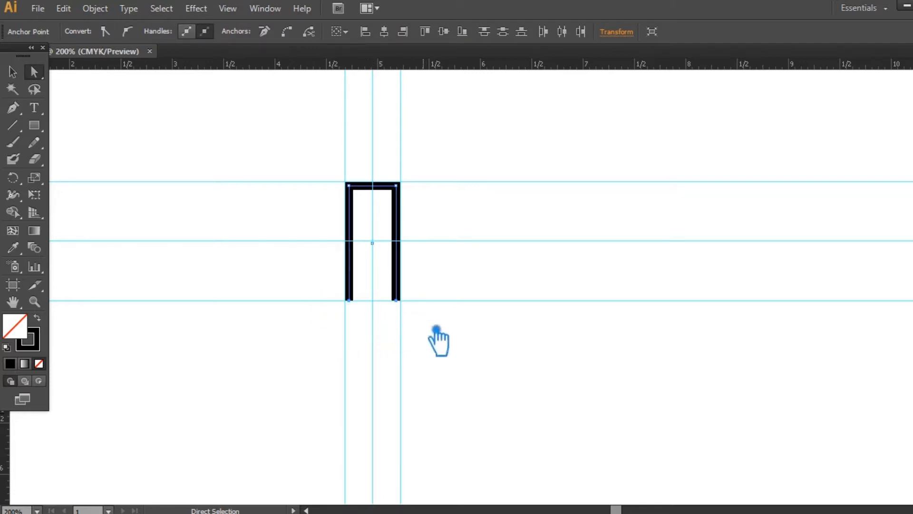
# Shorten the right leg by raising its end anchor to Y 3.5486 in.
pyautogui.moveTo(418, 320); pyautogui.dragTo(374, 288)
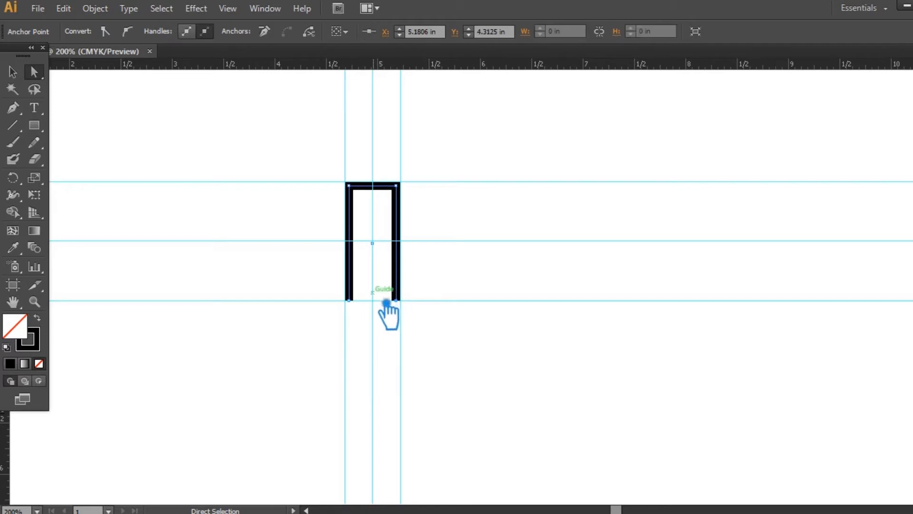
pyautogui.press('Up')
pyautogui.press('Up')
pyautogui.press('Up')
pyautogui.press('Up')
pyautogui.press('Up')
pyautogui.press('Up')
pyautogui.press('Up')
pyautogui.press('Up')
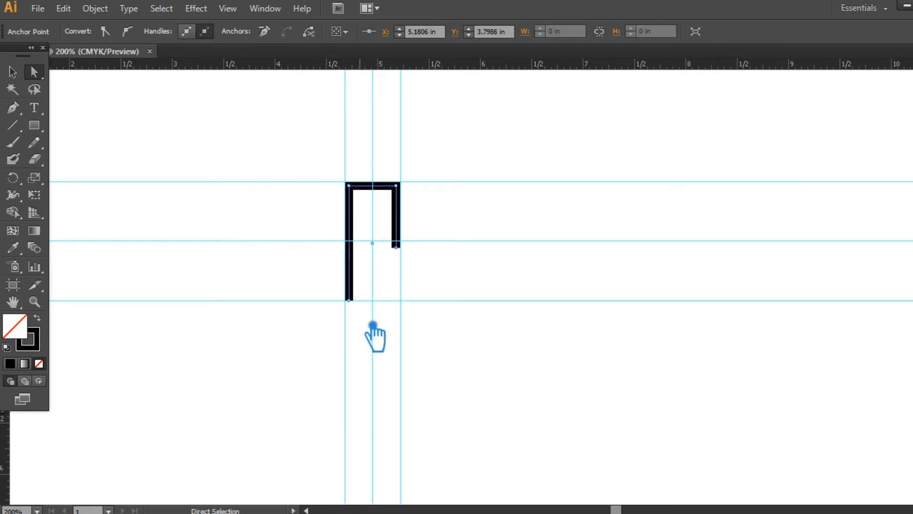
pyautogui.press('Up')
pyautogui.press('Up')
pyautogui.press('Up')
pyautogui.press('Up')
pyautogui.press('Up')
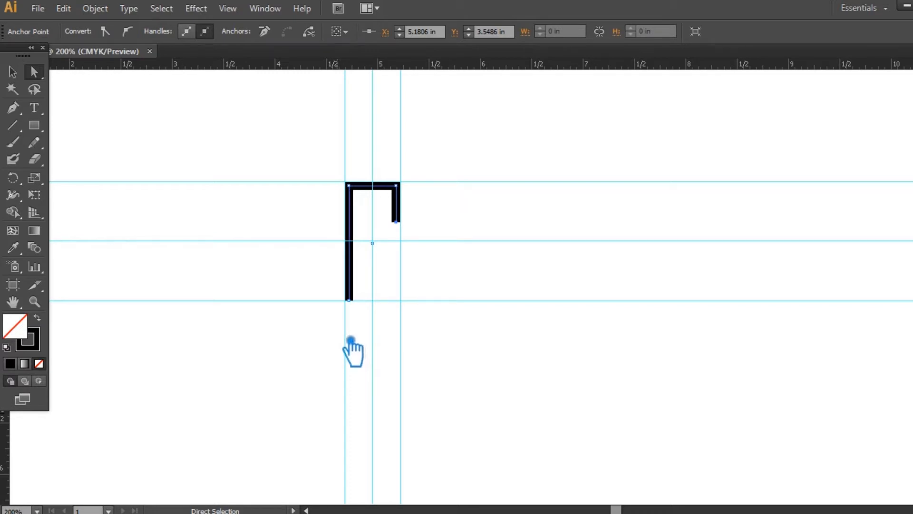
# Reflect the open path about the vertical axis so the short leg is on the left.
pyautogui.click(12, 71)
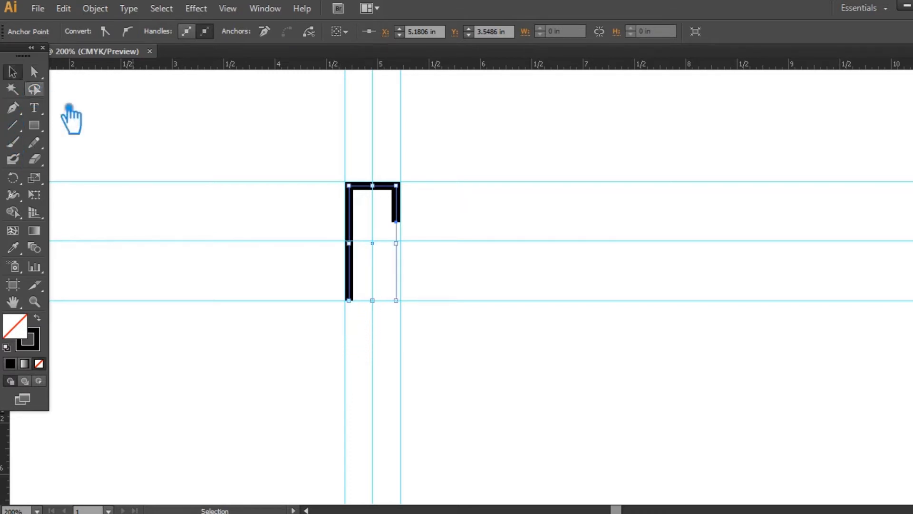
pyautogui.click(222, 216)
pyautogui.click(349, 222)
pyautogui.rightClick(348, 221)
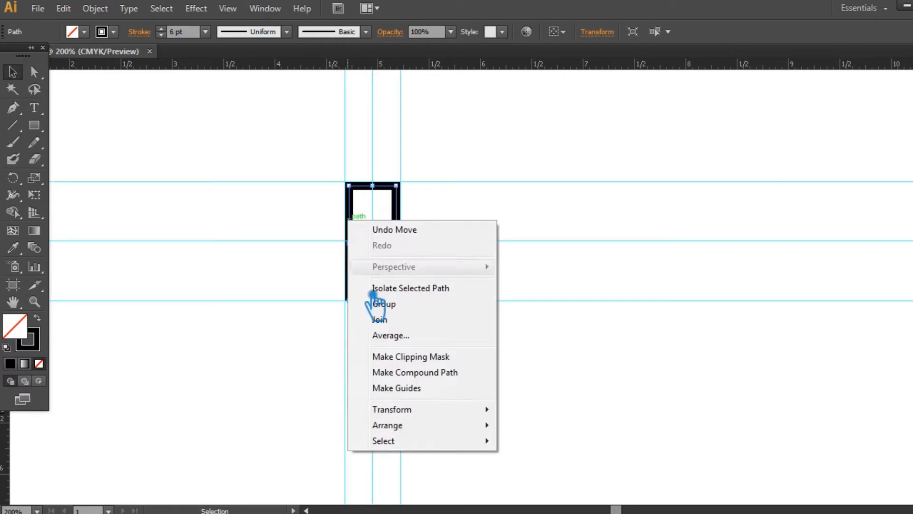
pyautogui.moveTo(423, 410)
pyautogui.click(566, 335)
pyautogui.click(680, 307)
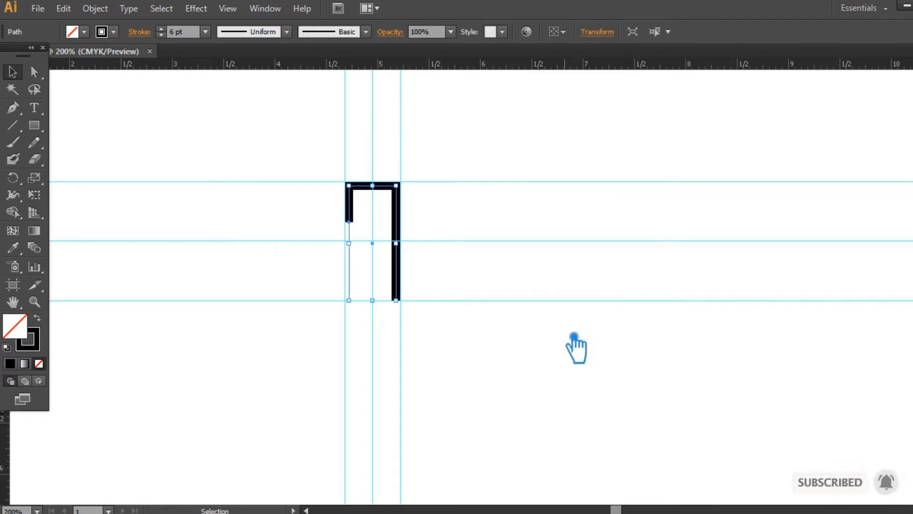
# Place a horizontal guide at the short leg's end and add anchors on the long leg at that guide and the middle guide.
pyautogui.press('a')
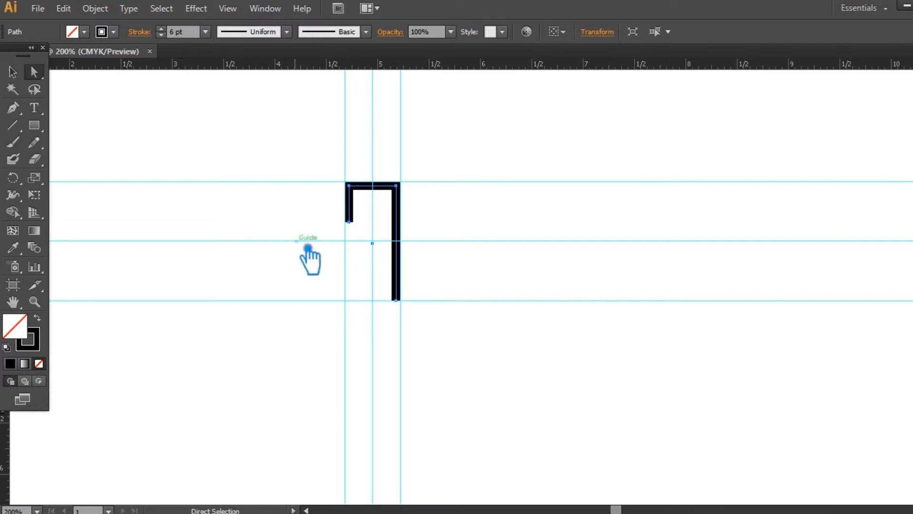
pyautogui.click(21, 112)
pyautogui.moveTo(320, 65); pyautogui.dragTo(363, 221)
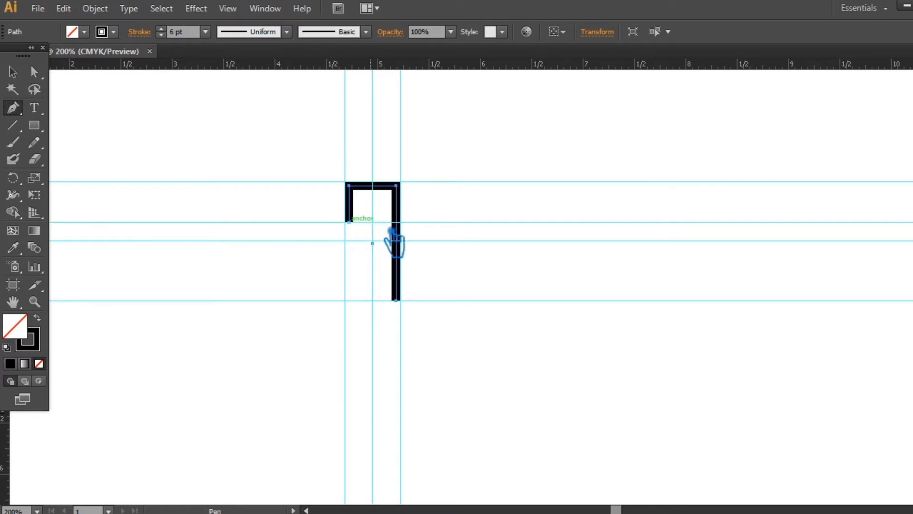
pyautogui.click(408, 227)
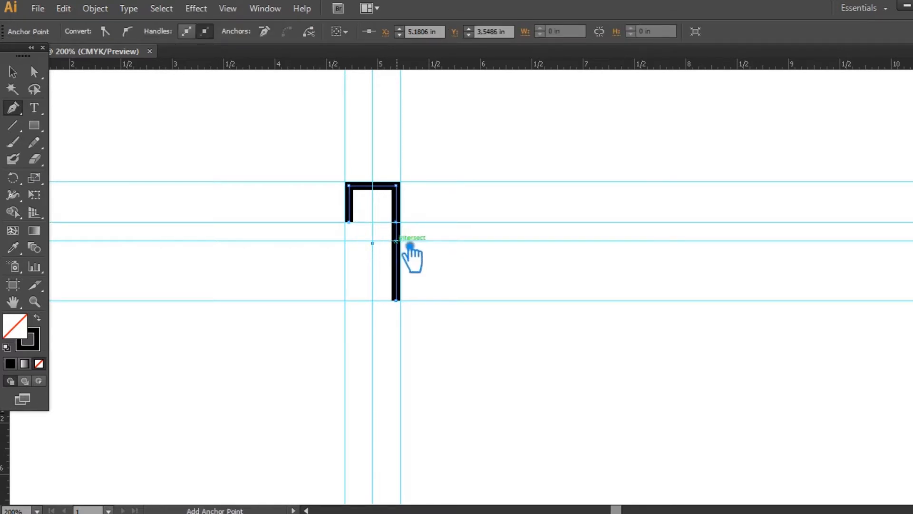
pyautogui.click(409, 245)
# Move the long leg's anchor on the middle guide left to X 4.75 in, forming a diagonal.
pyautogui.press('a')
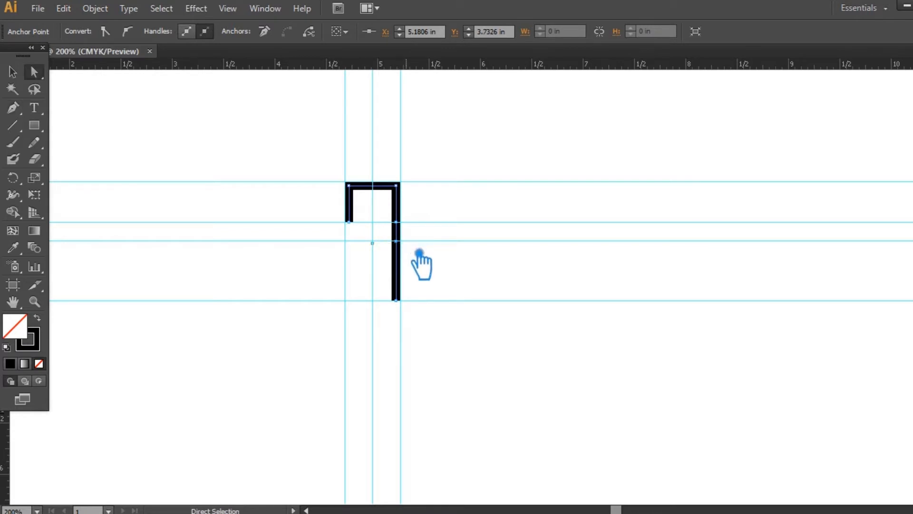
pyautogui.press('Left')
pyautogui.press('Left')
pyautogui.press('Left')
pyautogui.press('Left')
pyautogui.press('Left')
pyautogui.press('Left')
pyautogui.press('Left')
pyautogui.press('Left')
pyautogui.press('Left')
pyautogui.press('Left')
pyautogui.press('Left')
pyautogui.press('Left')
pyautogui.press('Left')
pyautogui.press('Left')
pyautogui.press('Left')
pyautogui.press('Left')
pyautogui.press('Left')
pyautogui.press('Left')
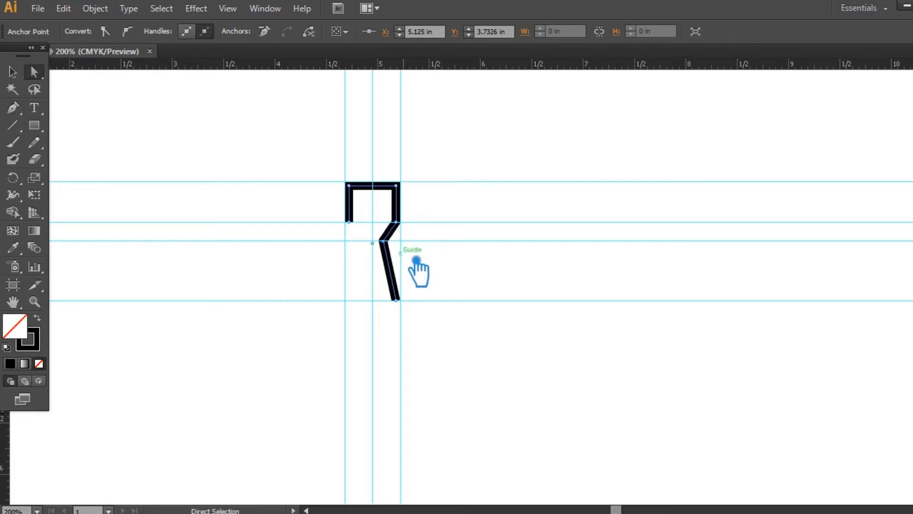
pyautogui.press('Left')
pyautogui.press('Left')
pyautogui.press('Left')
pyautogui.press('Left')
pyautogui.press('Left')
pyautogui.press('Left')
pyautogui.press('Left')
pyautogui.press('Left')
pyautogui.press('Left')
pyautogui.press('Left')
pyautogui.press('Left')
pyautogui.press('Left')
pyautogui.press('Left')
pyautogui.press('Left')
pyautogui.press('Left')
pyautogui.press('Left')
pyautogui.press('Left')
pyautogui.press('Left')
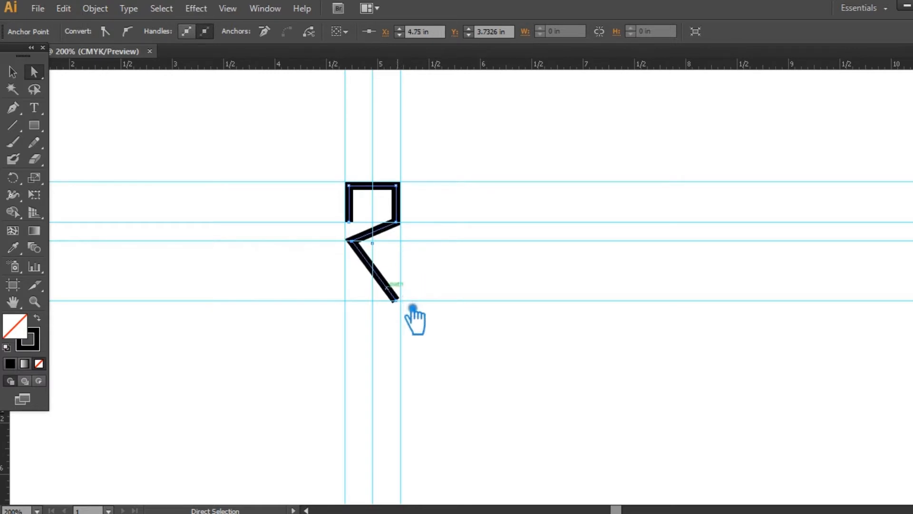
# Move the leg's bottom end anchor left and align it and the bend anchor with the shape's left edge.
pyautogui.moveTo(405, 307); pyautogui.dragTo(410, 308)
pyautogui.press('Left')
pyautogui.press('Left')
pyautogui.press('Left')
pyautogui.press('Left')
pyautogui.press('Left')
pyautogui.press('Left')
pyautogui.press('Left')
pyautogui.press('Left')
pyautogui.press('Left')
pyautogui.press('Left')
pyautogui.press('Left')
pyautogui.press('Left')
pyautogui.press('Left')
pyautogui.press('Left')
pyautogui.press('Left')
pyautogui.press('Left')
pyautogui.press('Left')
pyautogui.press('Left')
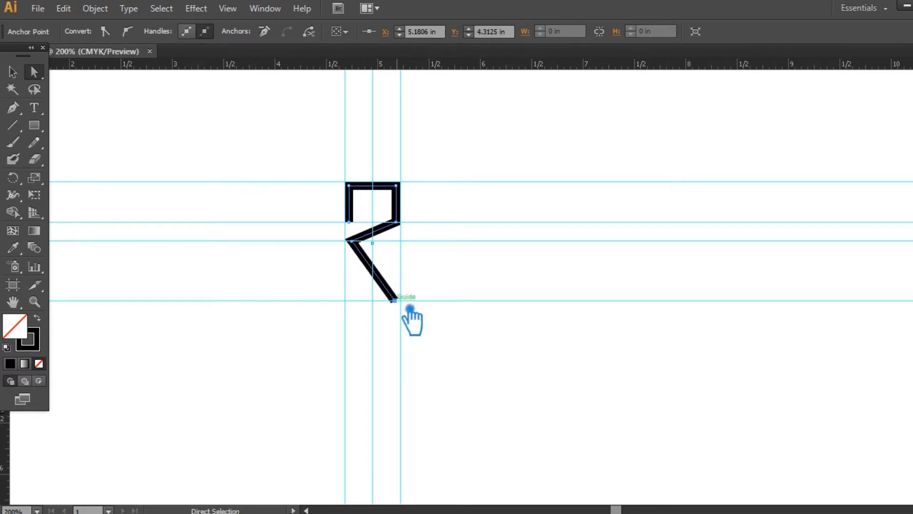
pyautogui.press('Left')
pyautogui.press('Left')
pyautogui.press('Left')
pyautogui.press('Left')
pyautogui.press('Left')
pyautogui.press('Left')
pyautogui.press('Left')
pyautogui.press('Left')
pyautogui.press('Left')
pyautogui.press('Left')
pyautogui.press('Left')
pyautogui.press('Left')
pyautogui.press('Left')
pyautogui.press('Left')
pyautogui.press('Left')
pyautogui.press('Left')
pyautogui.press('Left')
pyautogui.press('Left')
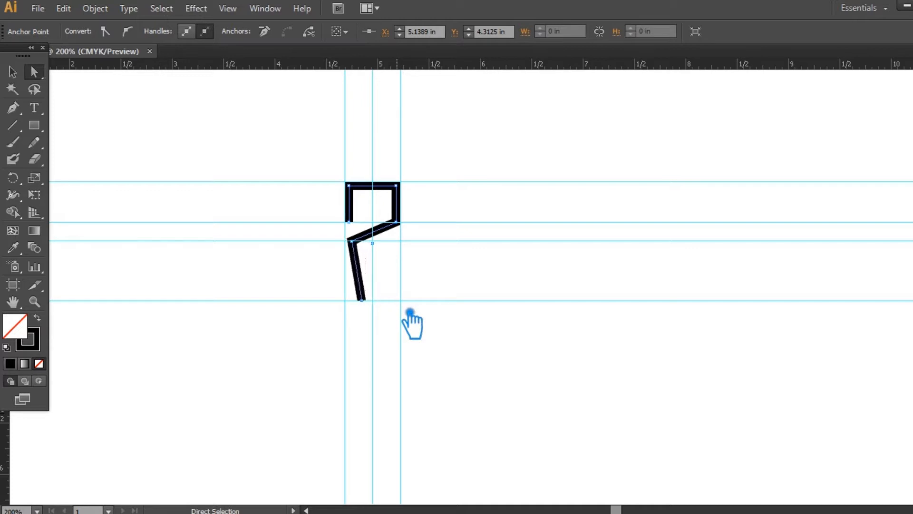
pyautogui.press('Right')
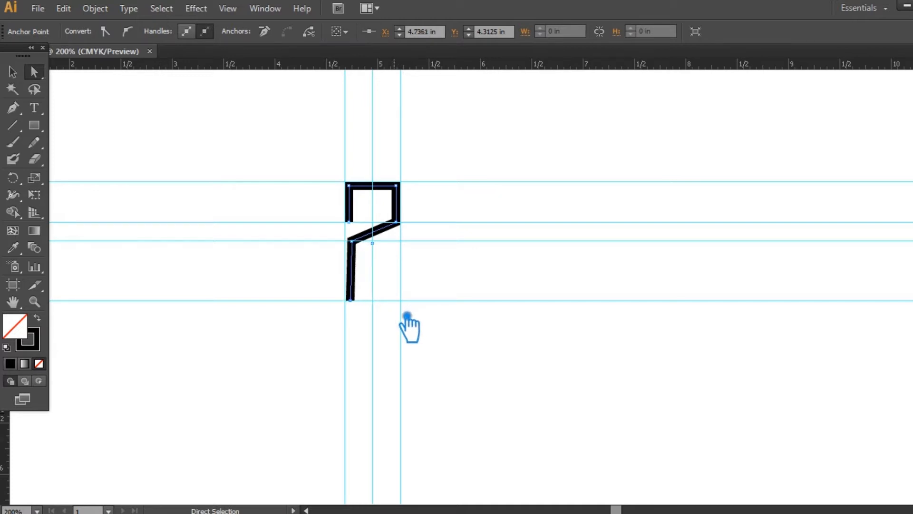
pyautogui.moveTo(380, 313); pyautogui.dragTo(341, 246)
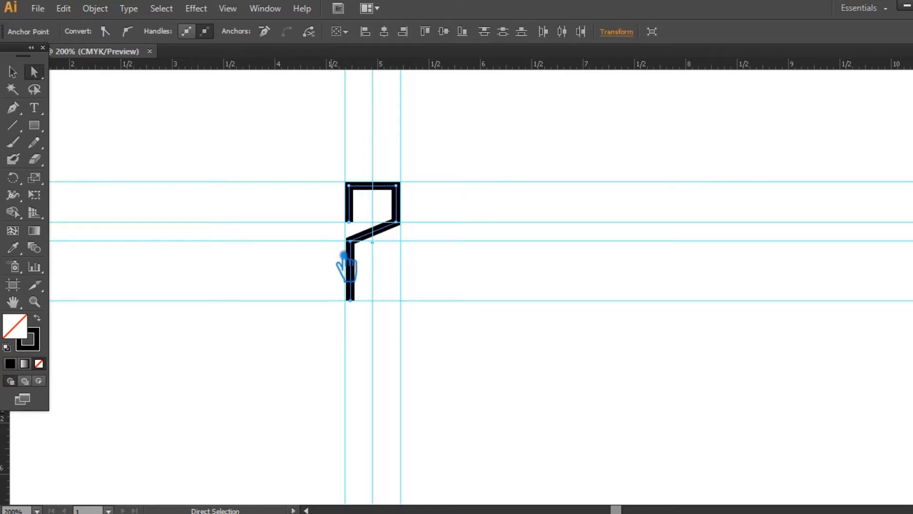
pyautogui.click(13, 72)
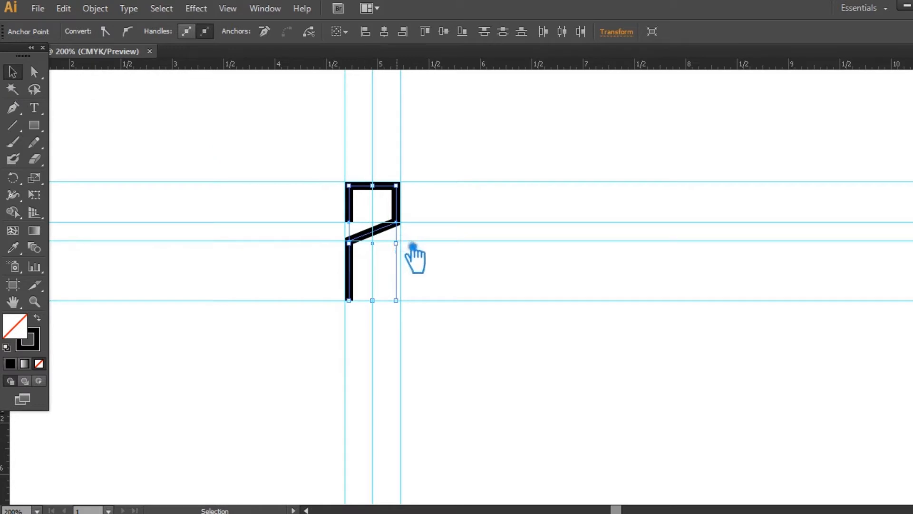
# Raise the short left leg's end anchor and the right corner anchor above the guide, to Y 3.4792 in.
pyautogui.press('a')
pyautogui.click(349, 222)
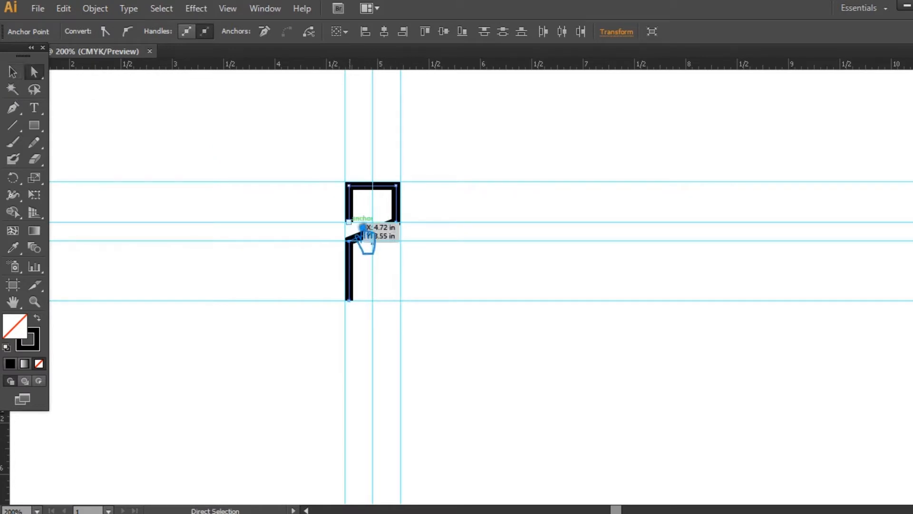
pyautogui.press('Up')
pyautogui.press('Up')
pyautogui.press('Up')
pyautogui.press('Up')
pyautogui.press('Up')
pyautogui.moveTo(407, 238); pyautogui.dragTo(389, 218)
pyautogui.press('Up')
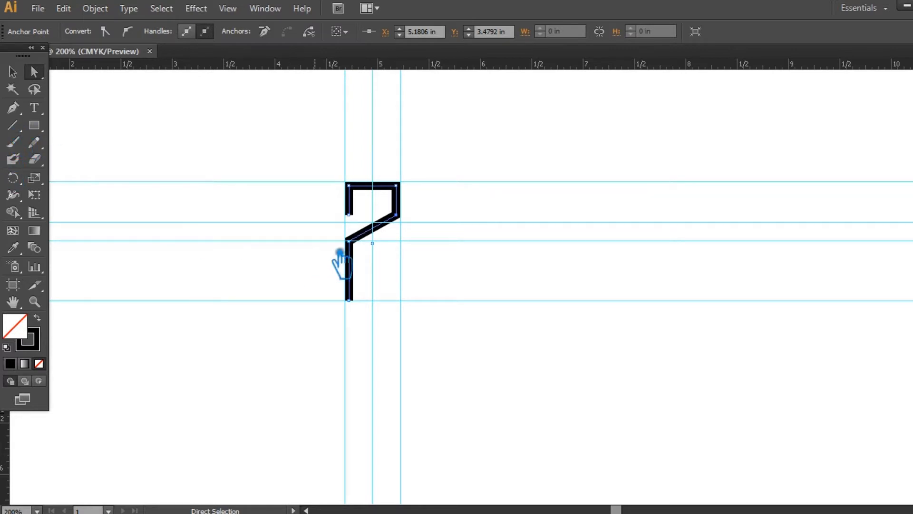
# Raise the left bend anchor to Y 3.6493 in and shorten the lower leg from its bottom end.
pyautogui.press('Up')
pyautogui.press('Up')
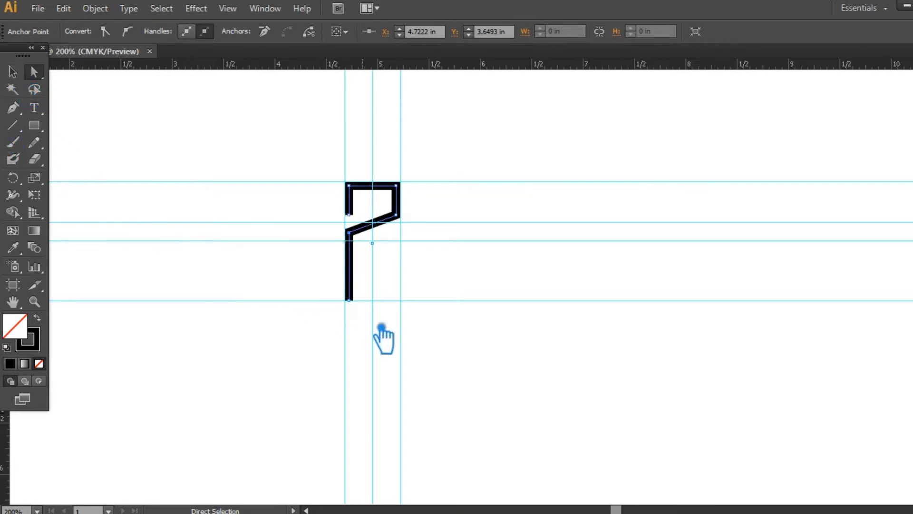
pyautogui.click(346, 295)
# Unlock the guides and delete the lowest horizontal guide beneath the shape.
pyautogui.rightClick(325, 300)
pyautogui.click(306, 301)
pyautogui.rightClick(307, 301)
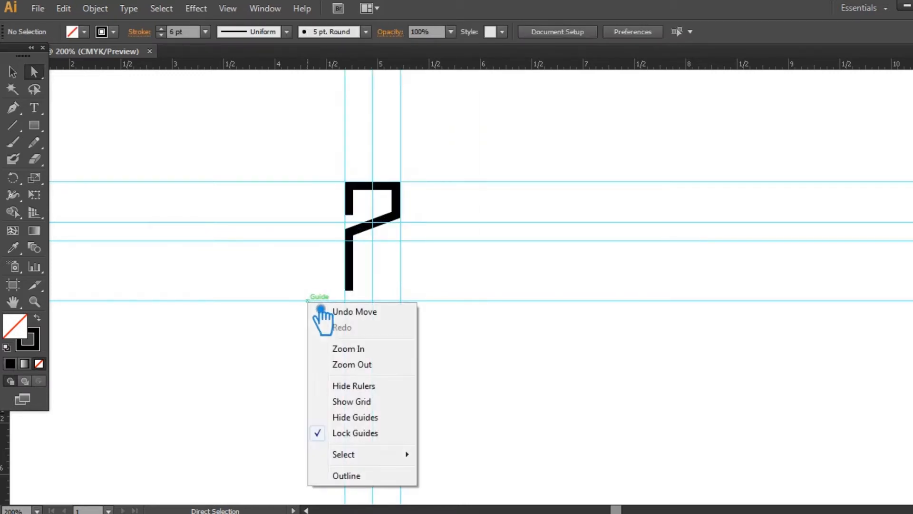
pyautogui.click(376, 433)
pyautogui.click(316, 303)
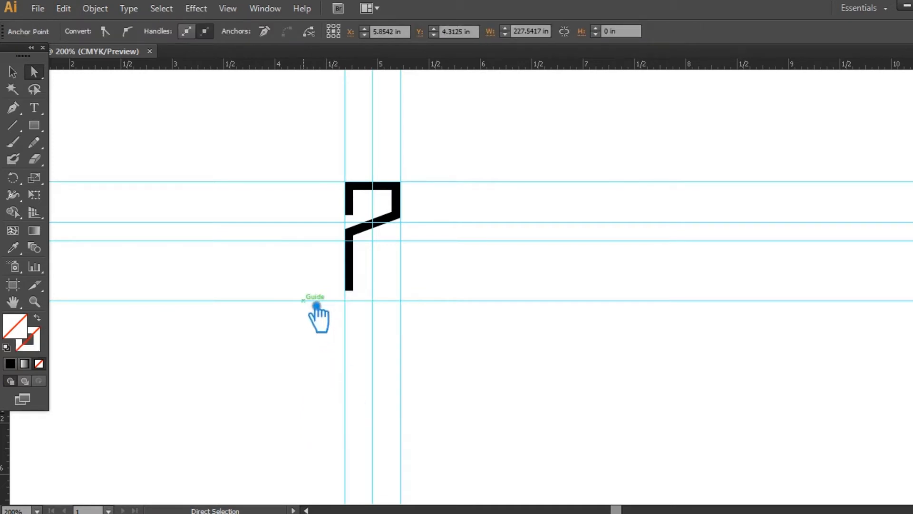
pyautogui.press('Delete')
# Lock the remaining guides again and save the document.
pyautogui.rightClick(306, 244)
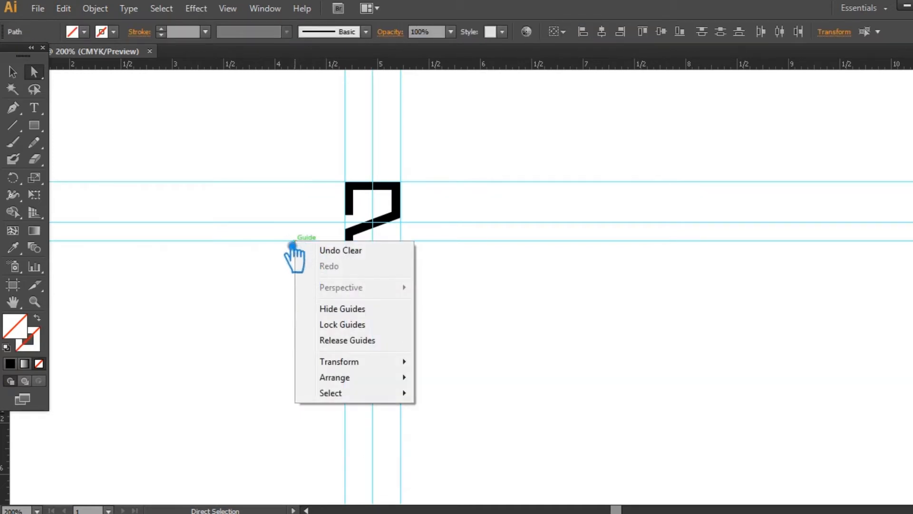
pyautogui.rightClick(292, 246)
pyautogui.click(334, 324)
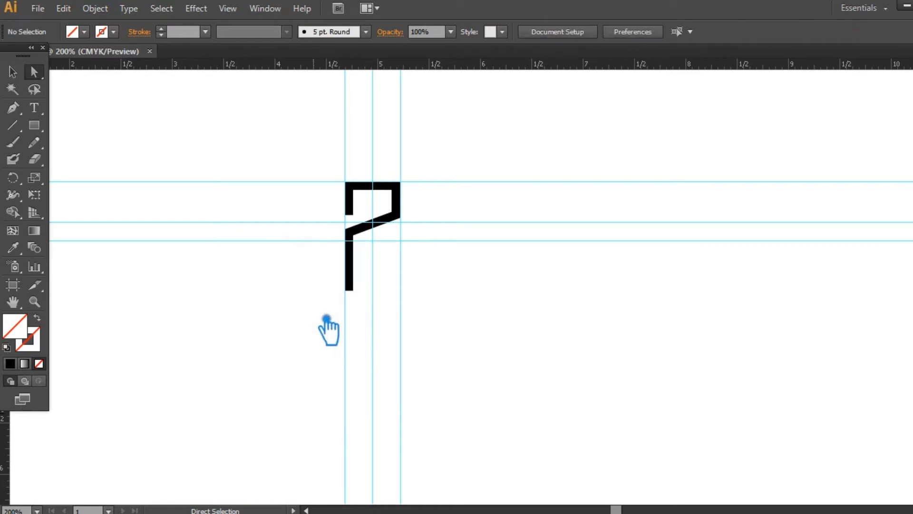
pyautogui.hotkey('ctrl', 's')
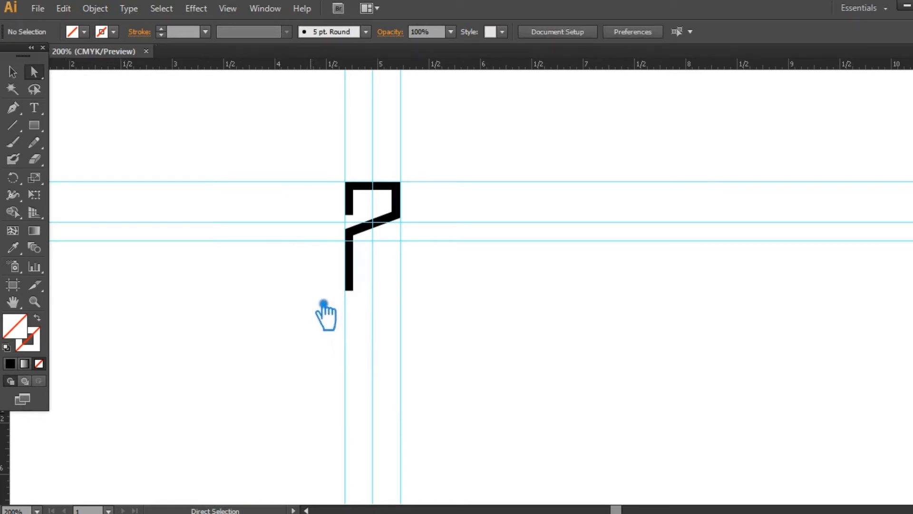
# Create a reflected copy of the thick-stroked path, mirrored across the horizontal axis.
pyautogui.click(12, 72)
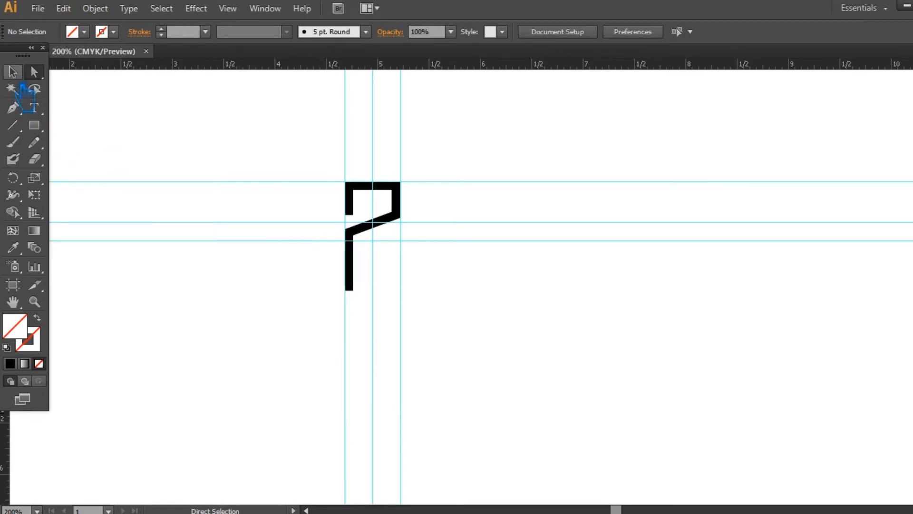
pyautogui.click(381, 235)
pyautogui.rightClick(380, 235)
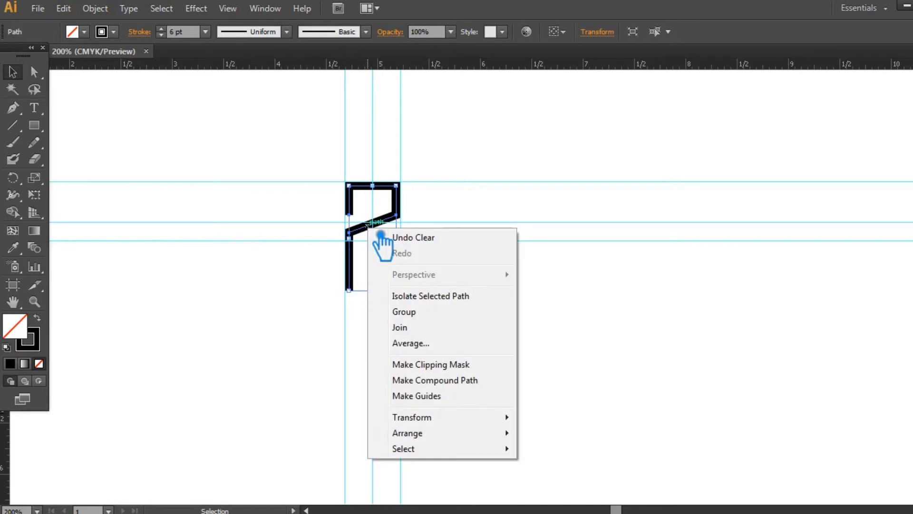
pyautogui.moveTo(430, 417)
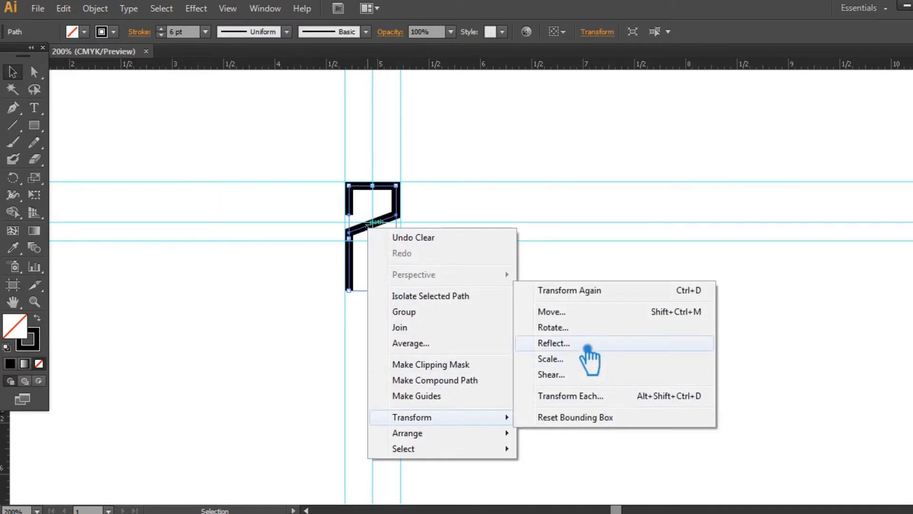
pyautogui.click(589, 351)
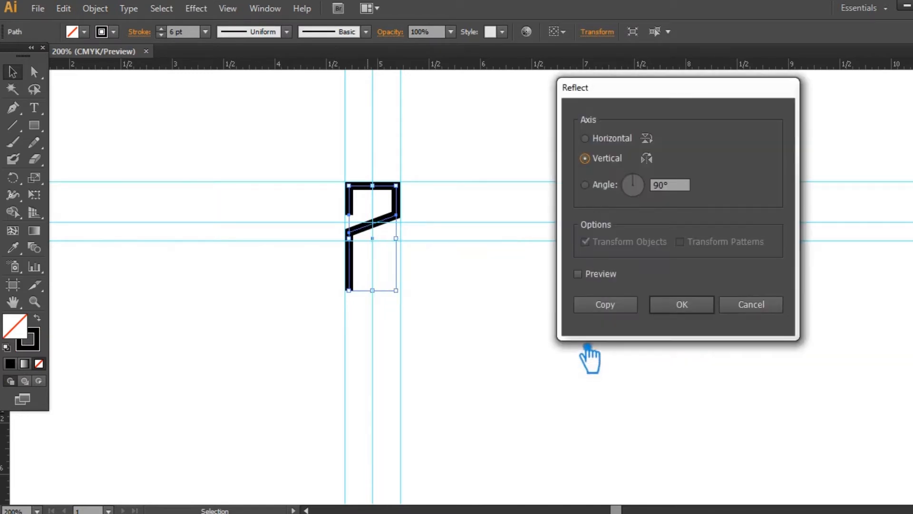
pyautogui.click(594, 275)
pyautogui.click(609, 306)
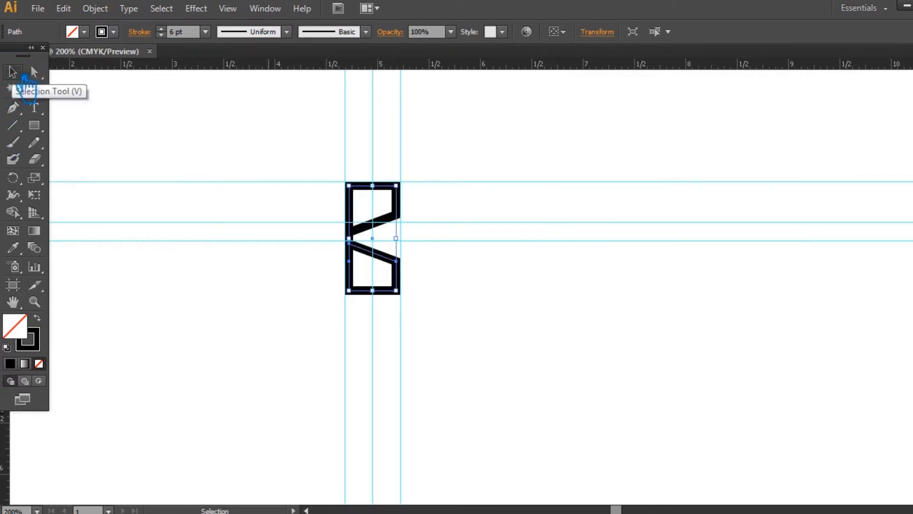
# Reflect the copied path itself across the vertical axis, without making another copy.
pyautogui.click(19, 74)
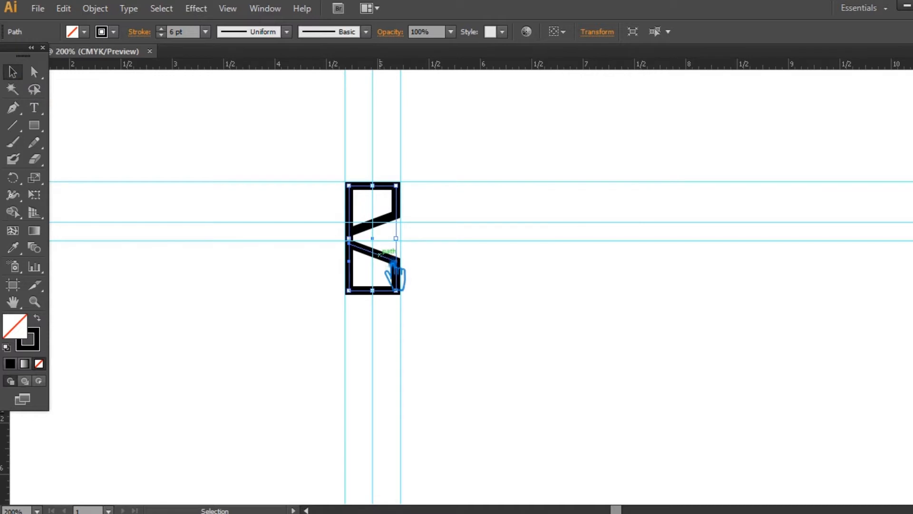
pyautogui.rightClick(394, 263)
pyautogui.moveTo(461, 448)
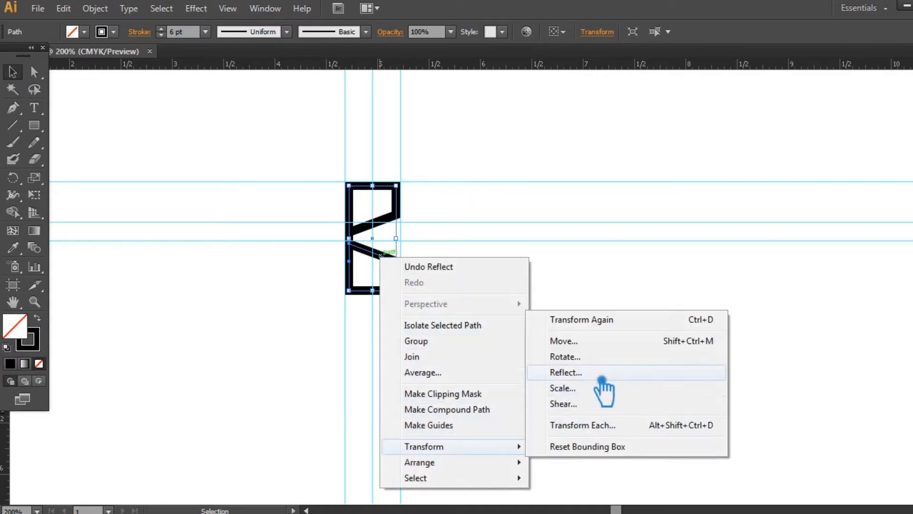
pyautogui.click(566, 373)
pyautogui.click(630, 164)
pyautogui.click(690, 307)
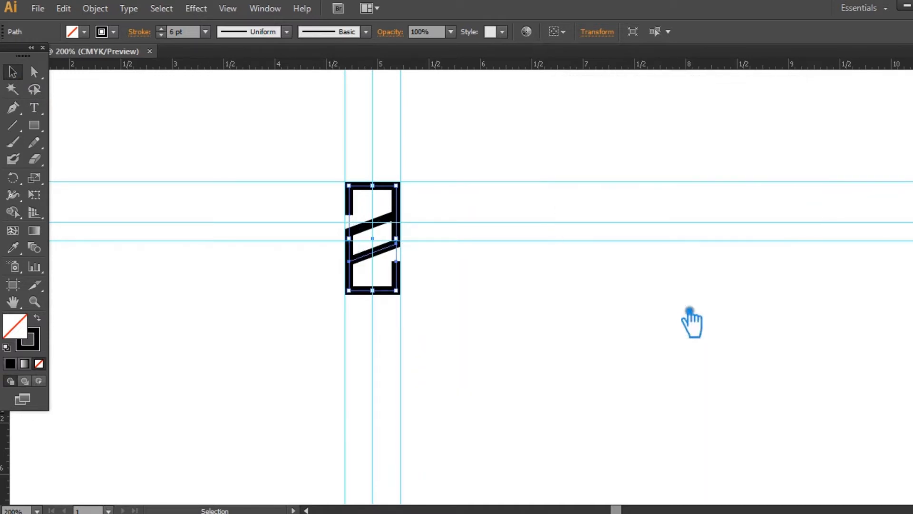
# Nudge the reflected copy right until it stands clear of the original, and slightly up to the top guide.
pyautogui.press('Right')
pyautogui.press('Right')
pyautogui.press('Right')
pyautogui.press('Right')
pyautogui.press('Right')
pyautogui.press('Right')
pyautogui.press('Right')
pyautogui.press('Right')
pyautogui.press('Right')
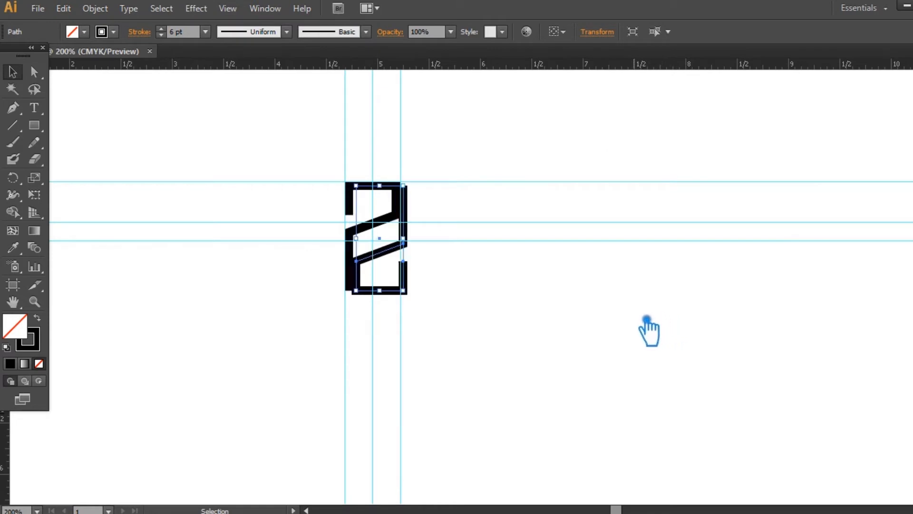
pyautogui.press('Right')
pyautogui.press('Right')
pyautogui.press('Right')
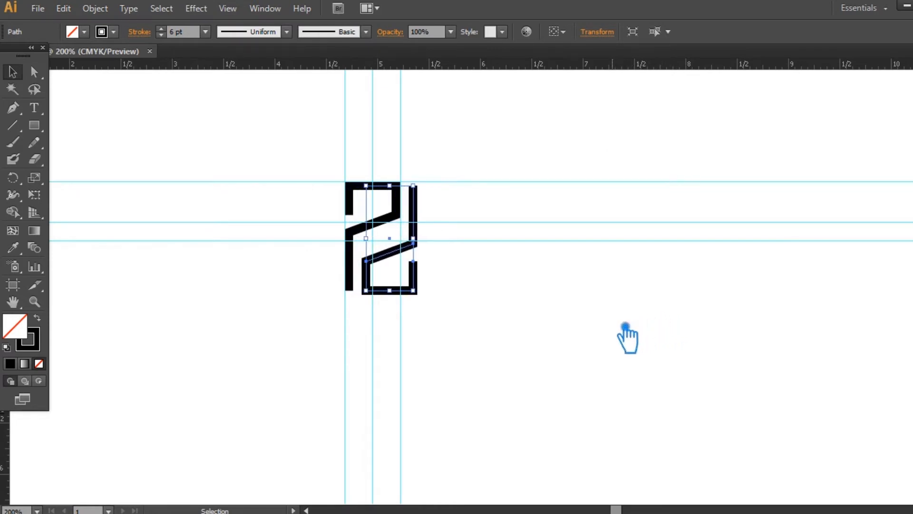
pyautogui.press('Up')
pyautogui.press('Up')
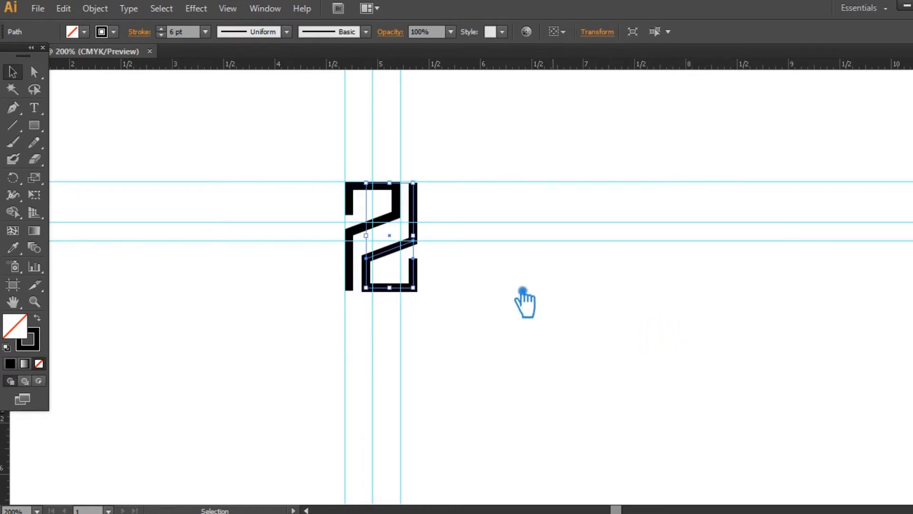
# Add a horizontal ruler guide at the bottom end of the original path's long leg.
pyautogui.moveTo(376, 72); pyautogui.dragTo(391, 300)
pyautogui.press('super')
pyautogui.press('super')
pyautogui.moveTo(354, 66); pyautogui.dragTo(383, 305)
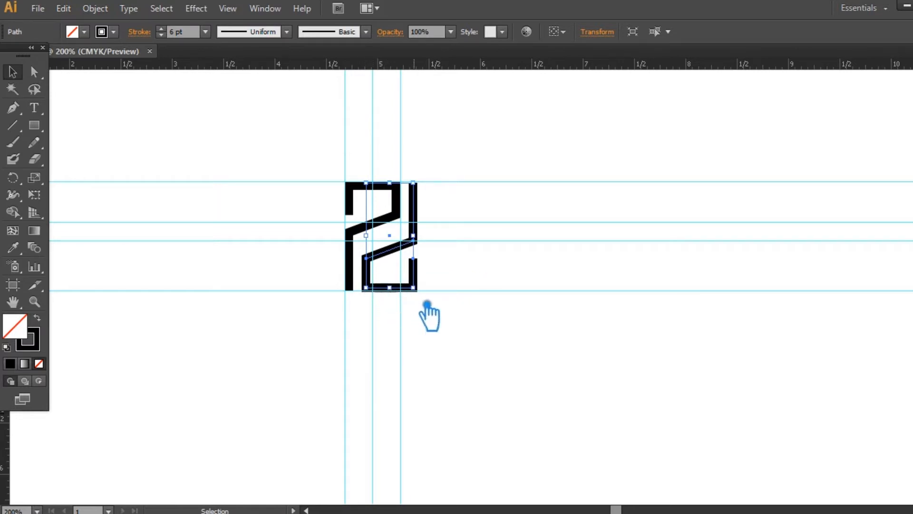
# Raise the reflected copy's bottom anchors slightly so its lower edge aligns with the new guide.
pyautogui.press('a')
pyautogui.click(375, 288)
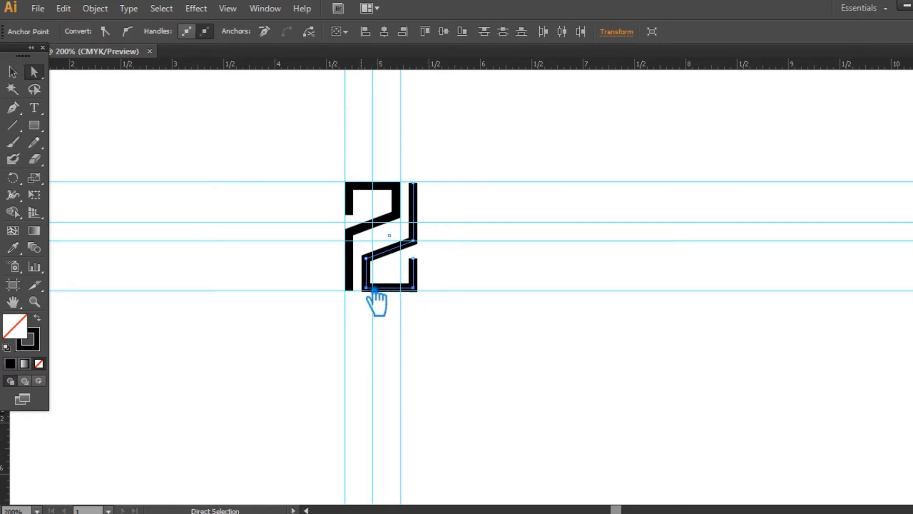
pyautogui.click(16, 74)
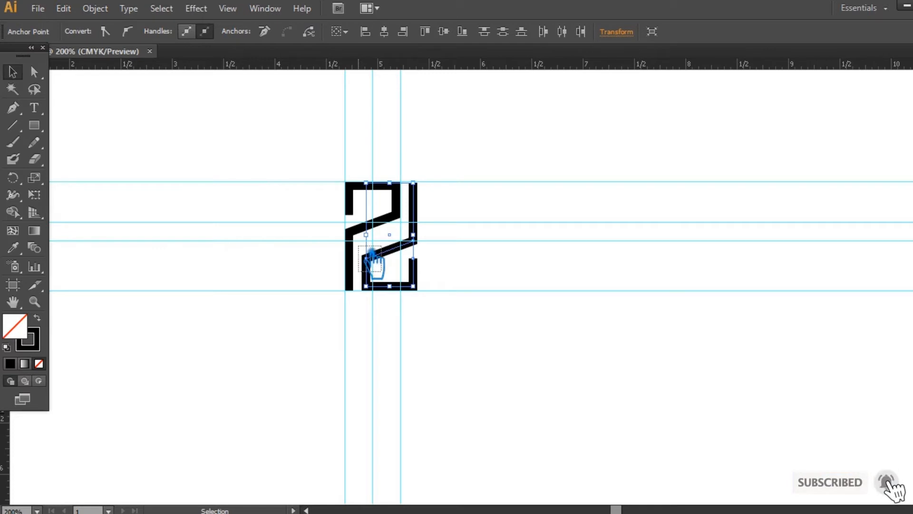
# Select both bend anchors of the reflected copy's diagonal and move them up slightly.
pyautogui.click(377, 265)
pyautogui.click(459, 250)
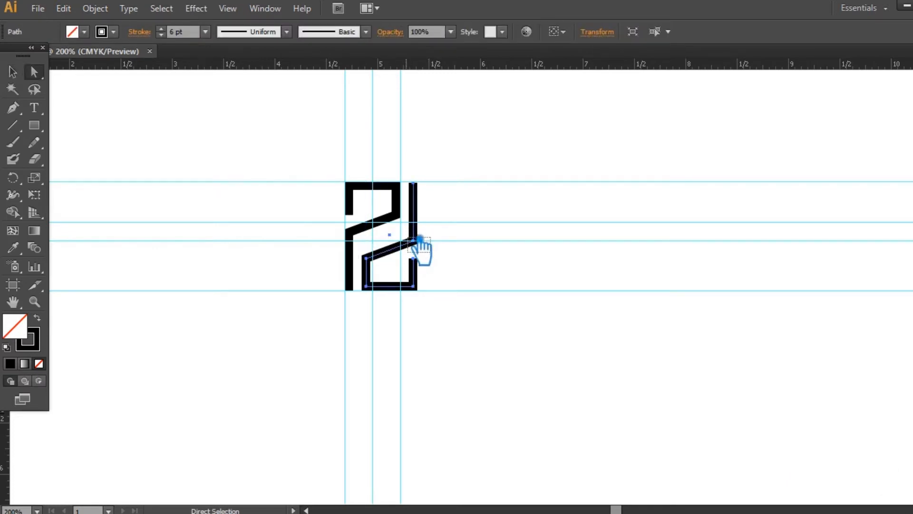
pyautogui.keyDown('ctrl'); pyautogui.click(417, 243); pyautogui.keyUp('ctrl')
pyautogui.moveTo(377, 265); pyautogui.dragTo(377, 265)
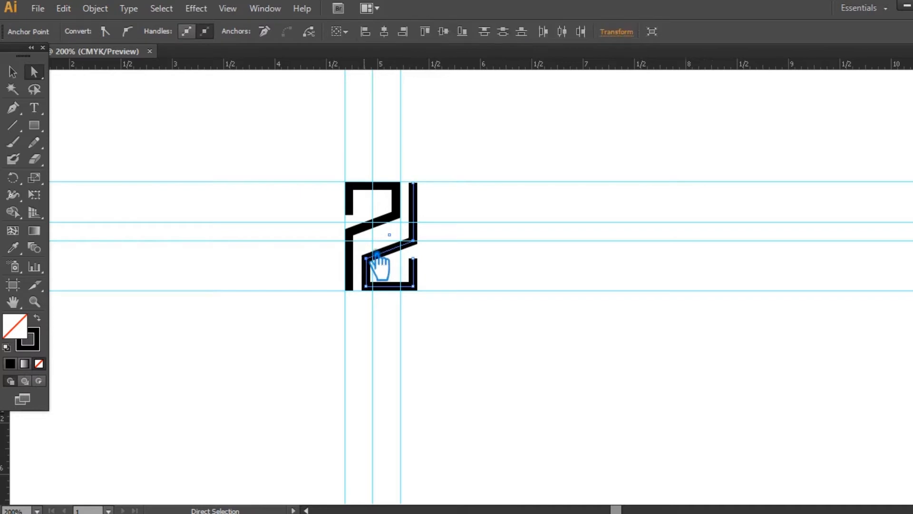
pyautogui.click(402, 261)
# Lower both bend anchors of the original path's diagonal, bringing its right corner down to the upper middle guide.
pyautogui.moveTo(333, 222); pyautogui.dragTo(372, 241)
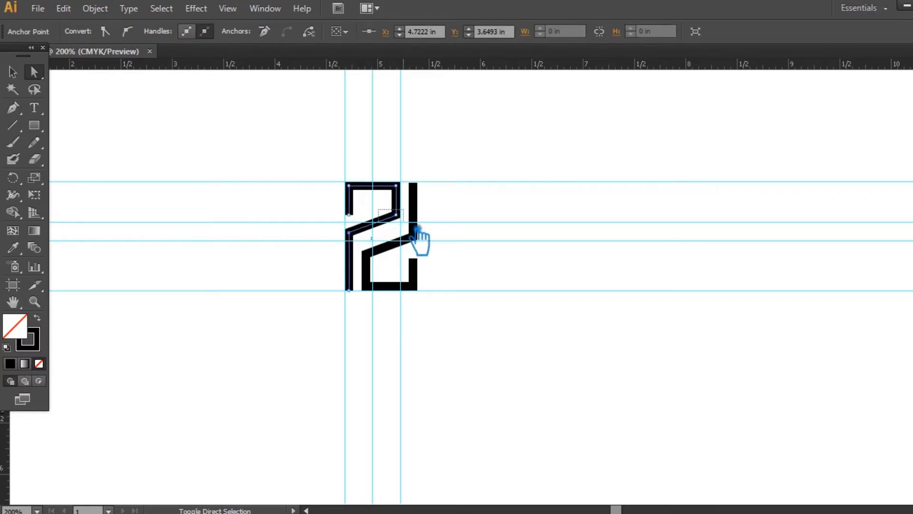
pyautogui.press('Down')
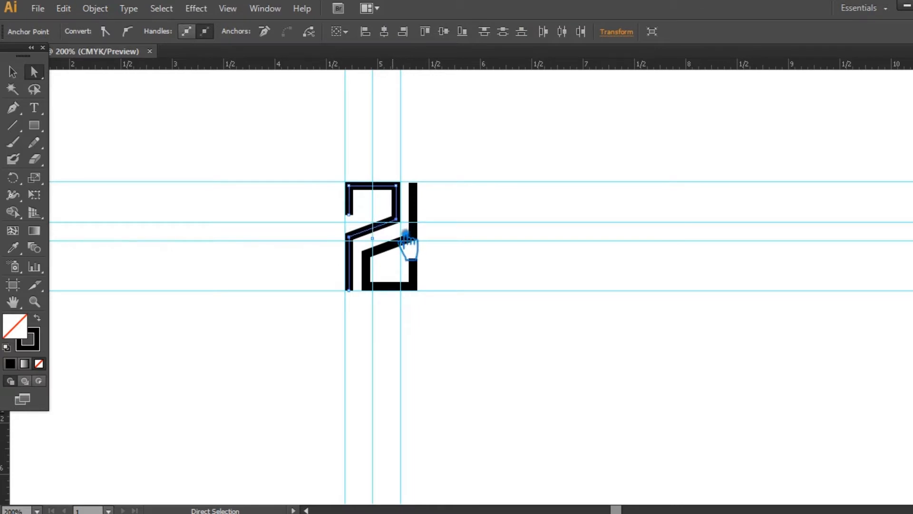
pyautogui.click(14, 73)
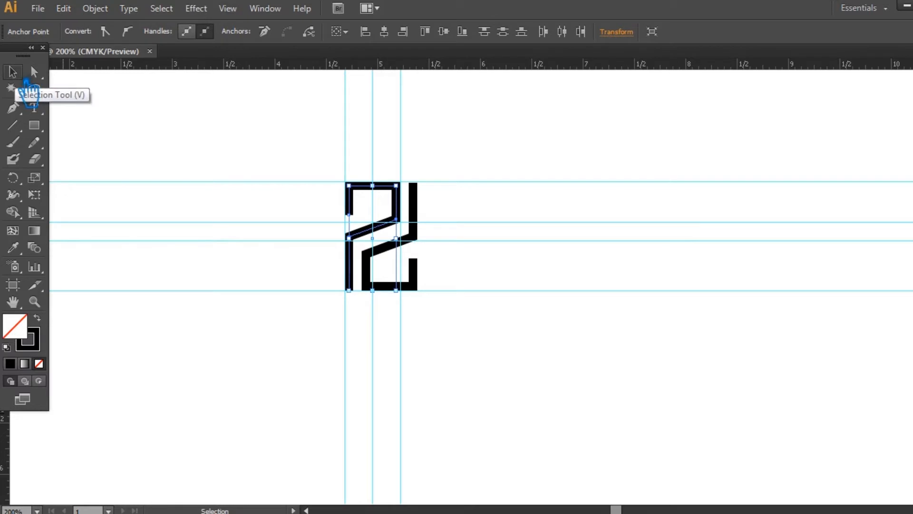
pyautogui.press('a')
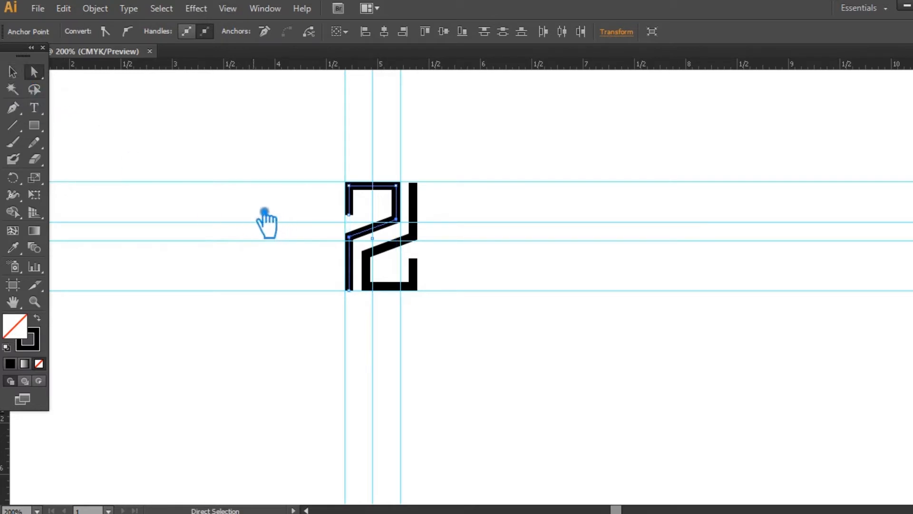
pyautogui.press('Down')
pyautogui.press('Down')
# Raise the copy's two diagonal anchors further to narrow the gap between the parallel diagonals, and deselect the path.
pyautogui.click(366, 254)
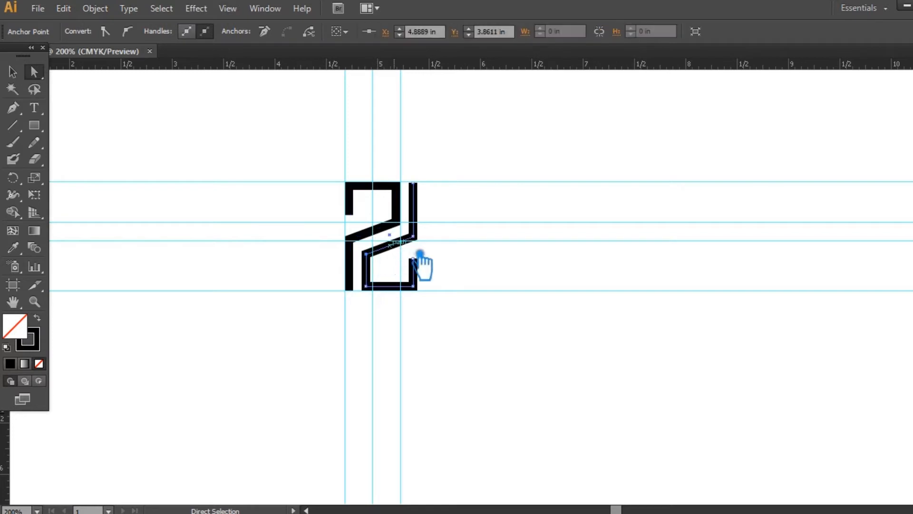
pyautogui.keyDown('shift'); pyautogui.click(413, 236); pyautogui.keyUp('shift')
pyautogui.press('Up')
pyautogui.press('Up')
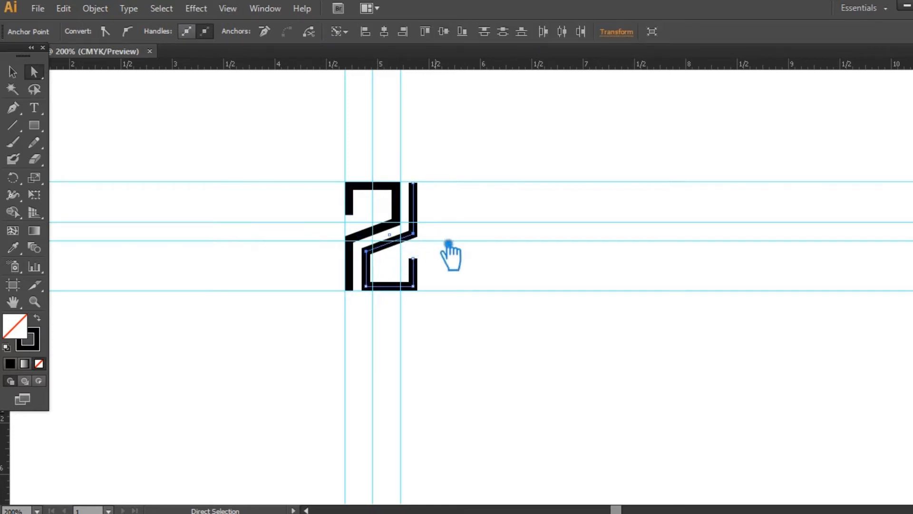
pyautogui.click(12, 72)
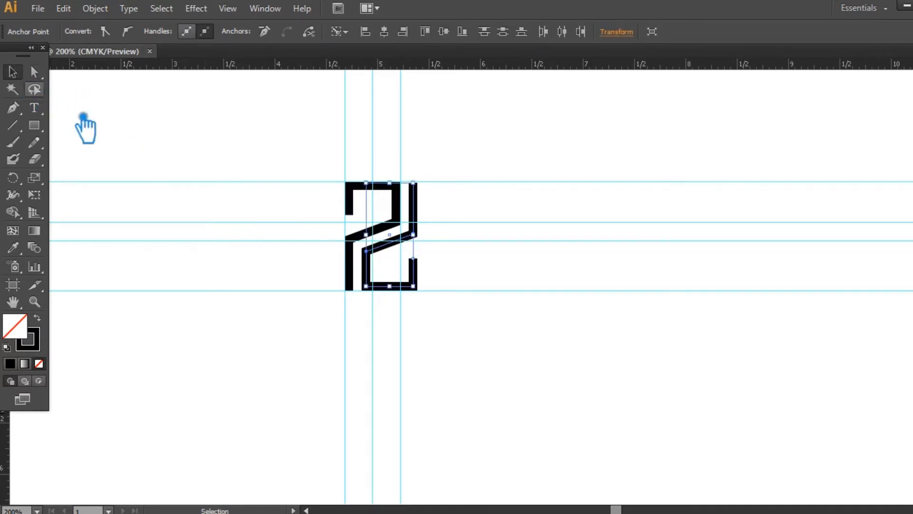
pyautogui.click(128, 138)
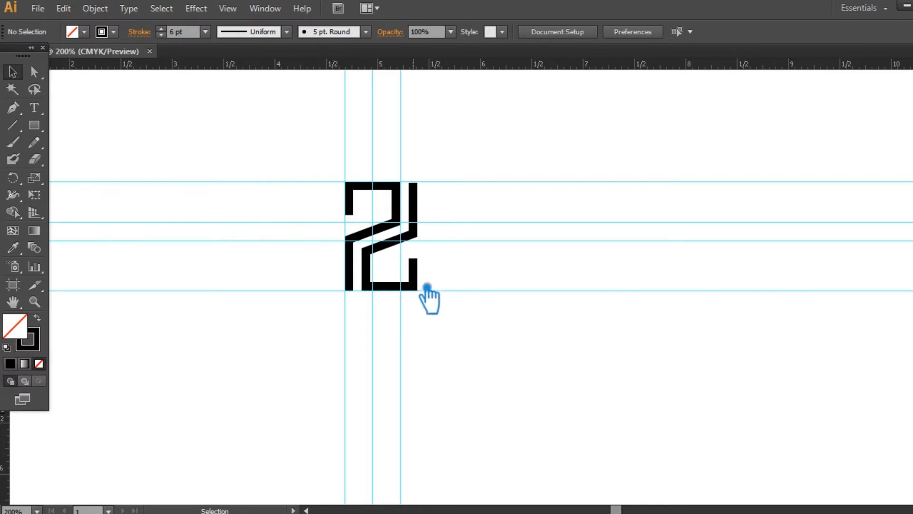
# Apply the 15 pt. Round brush to both paths and set their stroke weight to 0.5 pt.
pyautogui.moveTo(445, 314); pyautogui.dragTo(344, 170)
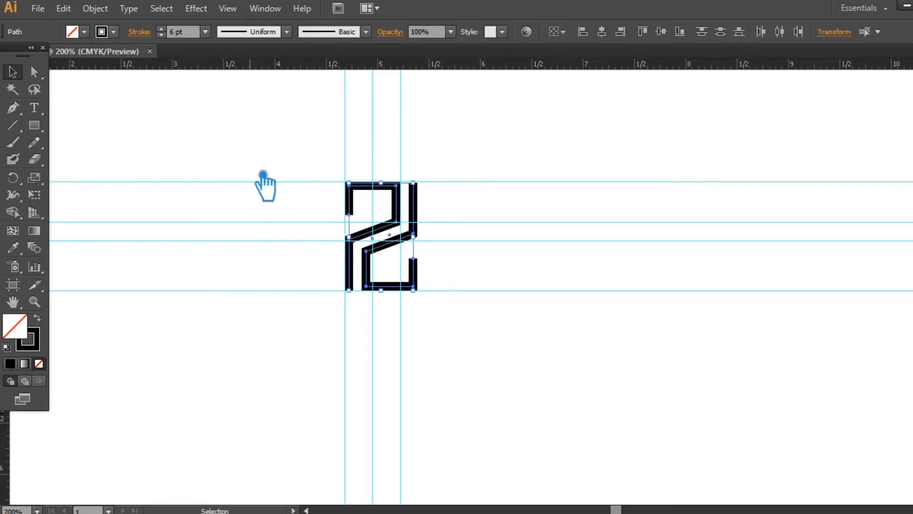
pyautogui.click(347, 31)
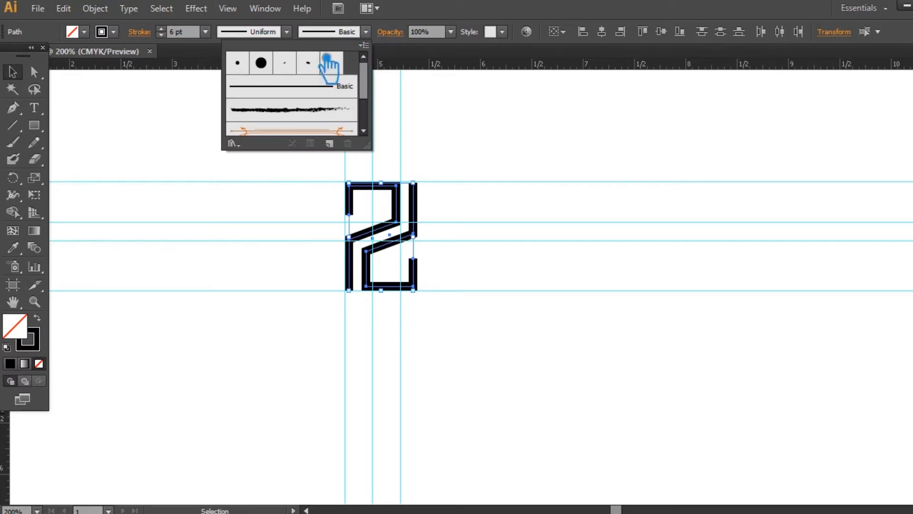
pyautogui.click(265, 67)
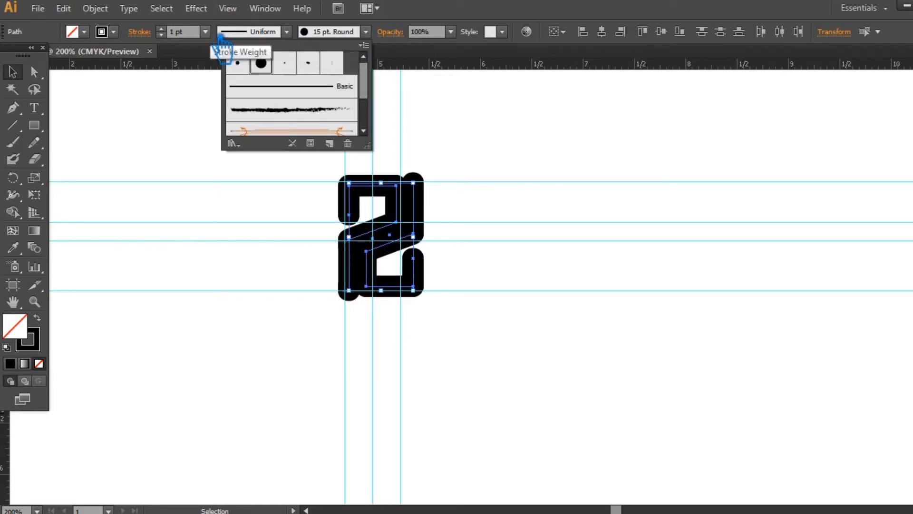
pyautogui.click(205, 31)
pyautogui.click(232, 62)
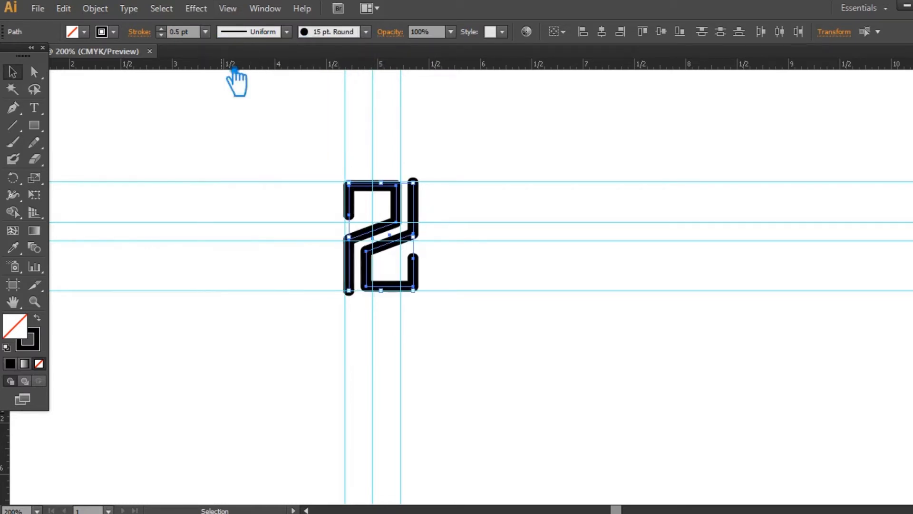
pyautogui.click(248, 204)
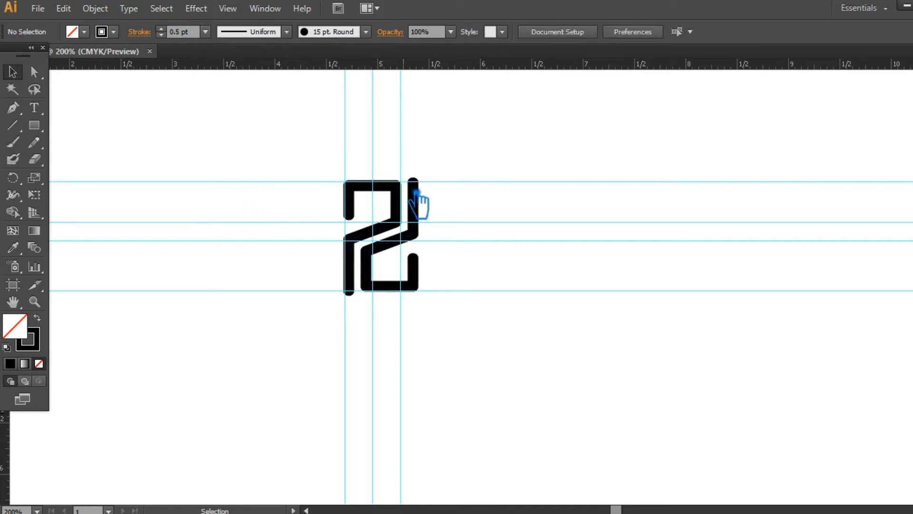
# Move the whole original path up slightly so its top edge lines up with the top end of the reflected copy.
pyautogui.click(363, 193)
pyautogui.press('ctrl')
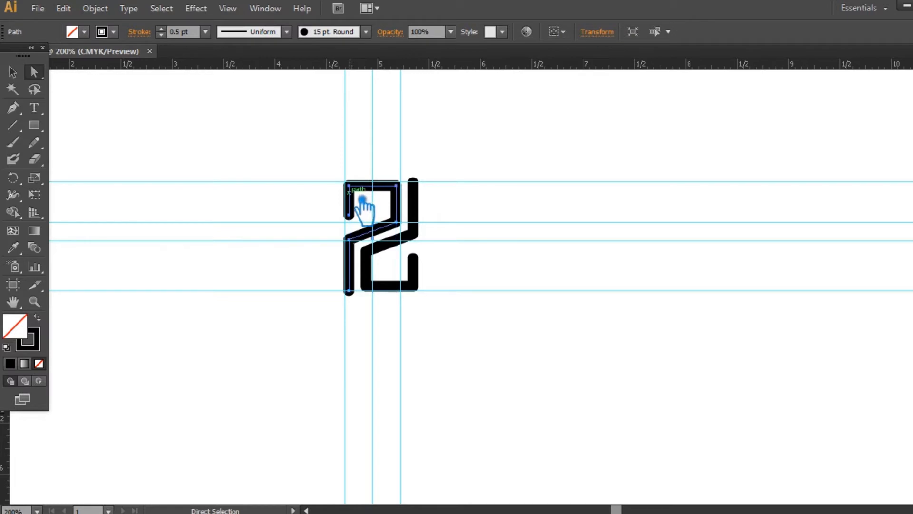
pyautogui.click(412, 189)
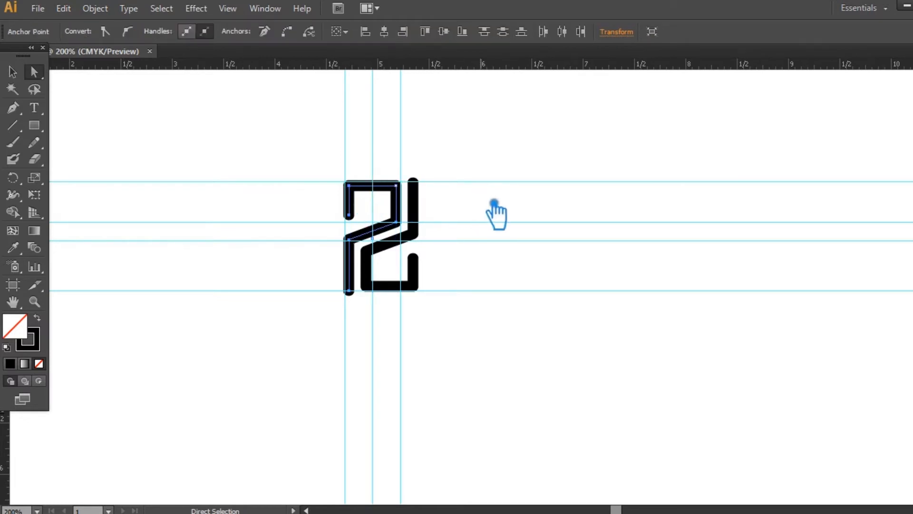
pyautogui.press('Up')
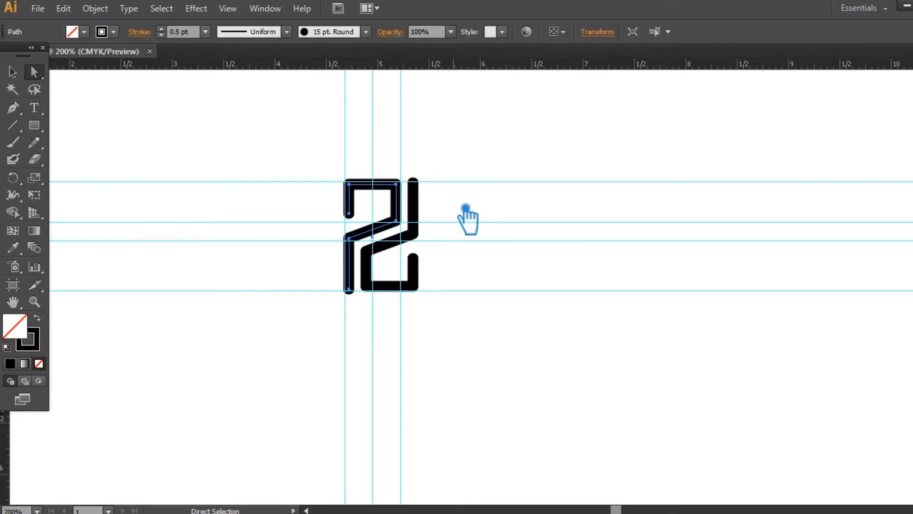
pyautogui.press('Up')
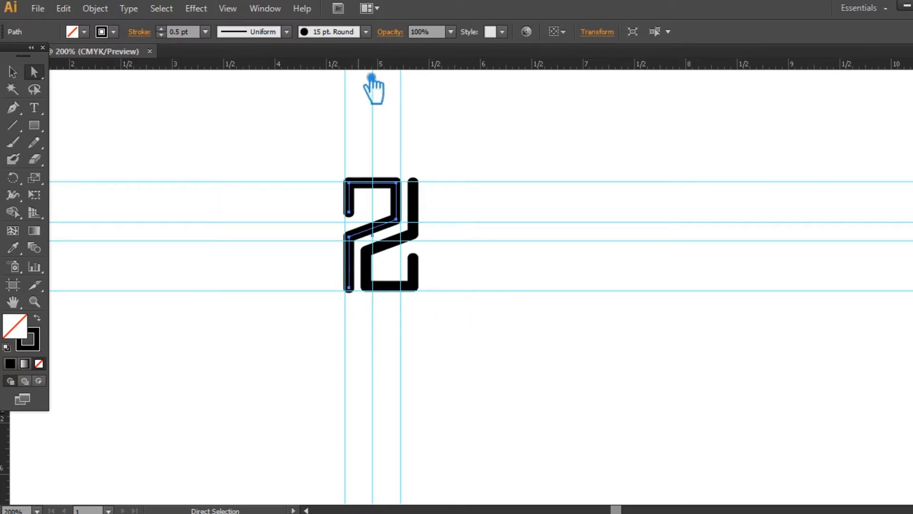
# Unlock the guides and move the top horizontal guide up to the logo's top edge.
pyautogui.rightClick(449, 189)
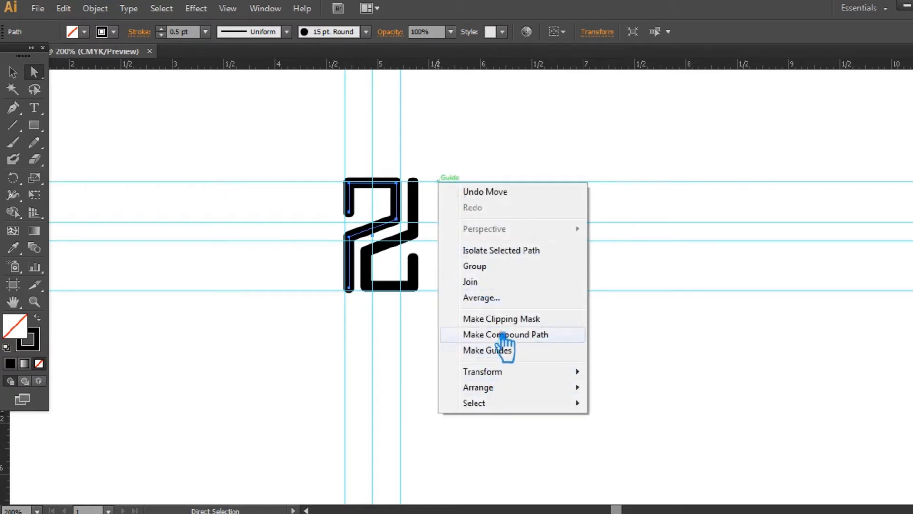
pyautogui.click(452, 172)
pyautogui.rightClick(459, 191)
pyautogui.click(483, 310)
pyautogui.moveTo(447, 188); pyautogui.dragTo(423, 184)
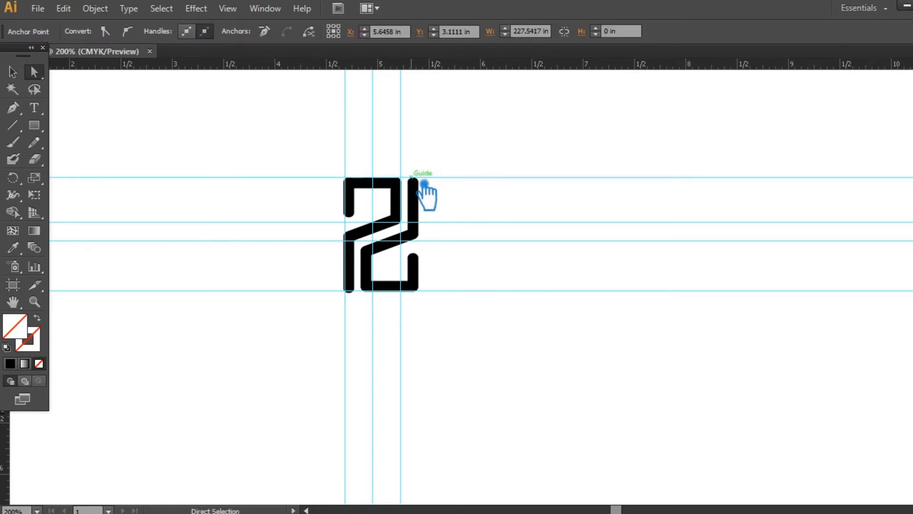
# Raise the bottom end anchor of the original path's lower leg to Y 4.1736 in, level with the reflected copy's base.
pyautogui.click(442, 184)
pyautogui.moveTo(438, 295); pyautogui.dragTo(404, 298)
pyautogui.click(475, 288)
pyautogui.scroll(4, 477, 298)
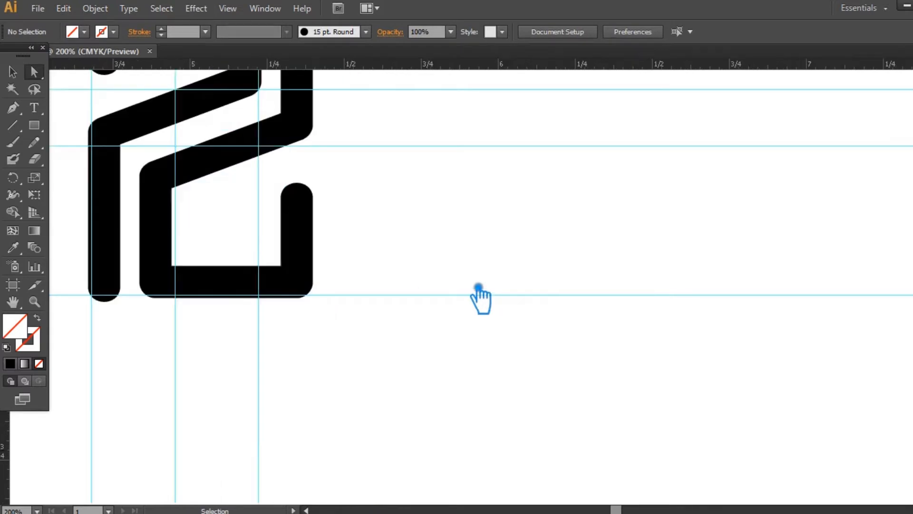
pyautogui.moveTo(377, 242); pyautogui.dragTo(604, 238)
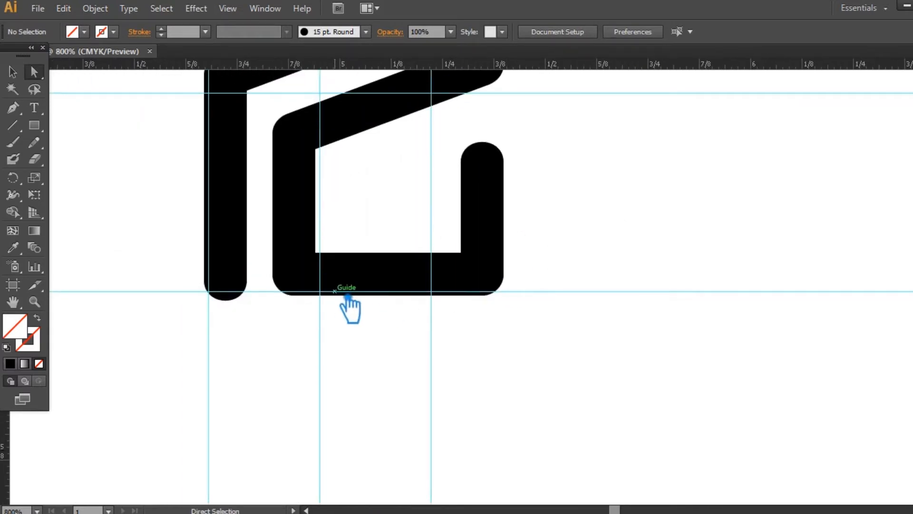
pyautogui.click(228, 281)
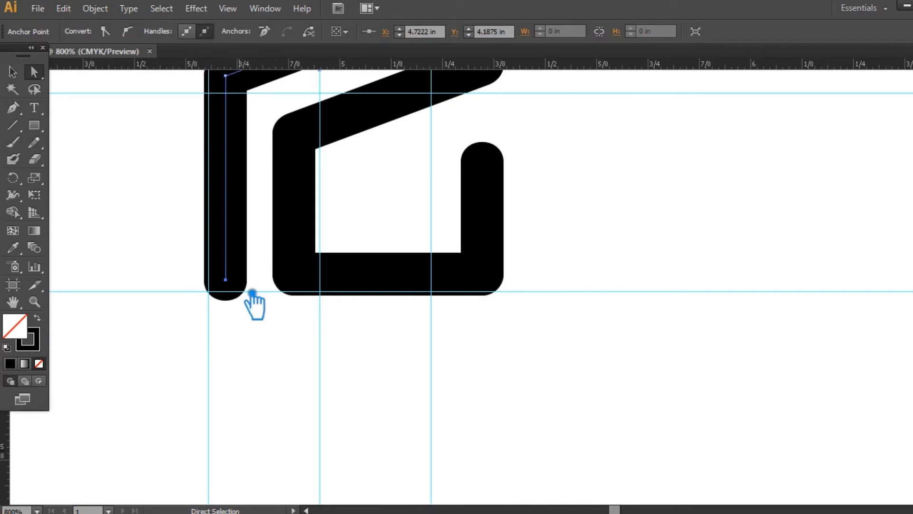
pyautogui.press('Up')
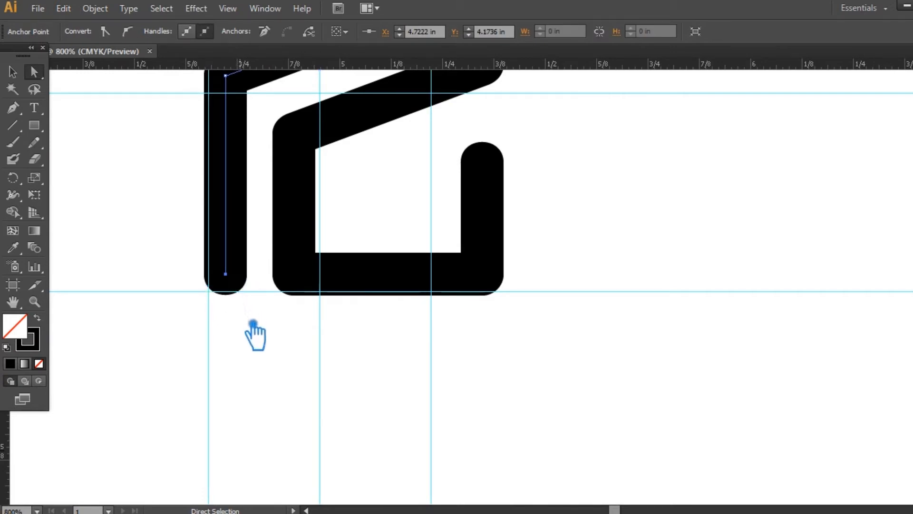
# Move the bottom horizontal guide down to the bottom edge of the reflected copy and deselect everything.
pyautogui.click(269, 294)
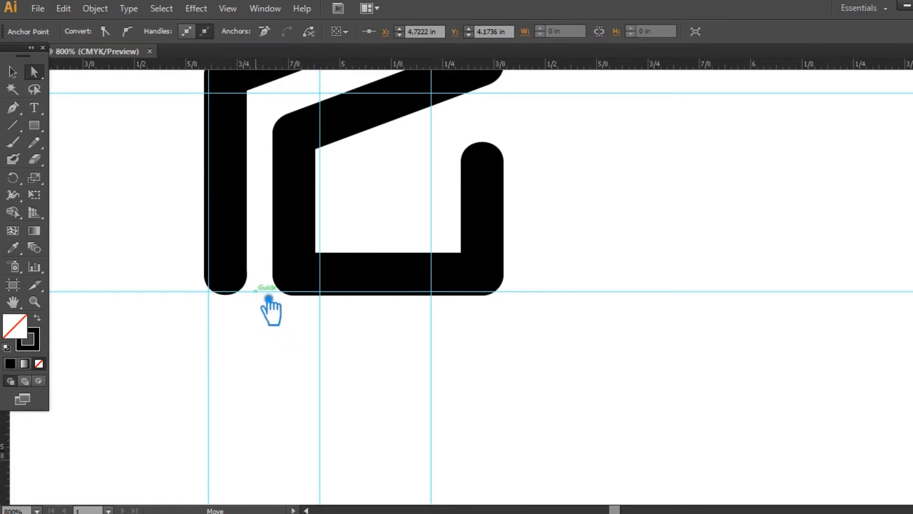
pyautogui.moveTo(274, 298)
pyautogui.mouseDown()
pyautogui.moveTo(307, 298)
pyautogui.moveTo(306, 308)
pyautogui.mouseUp()
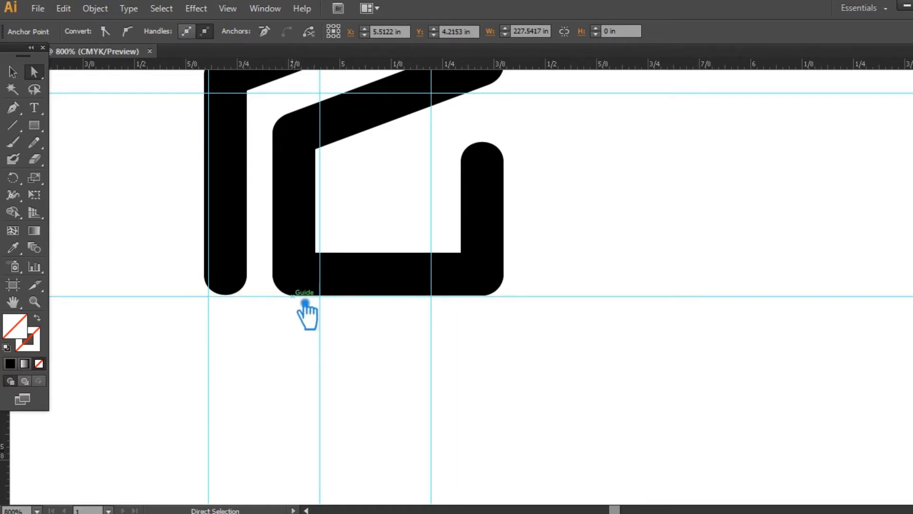
pyautogui.click(240, 281)
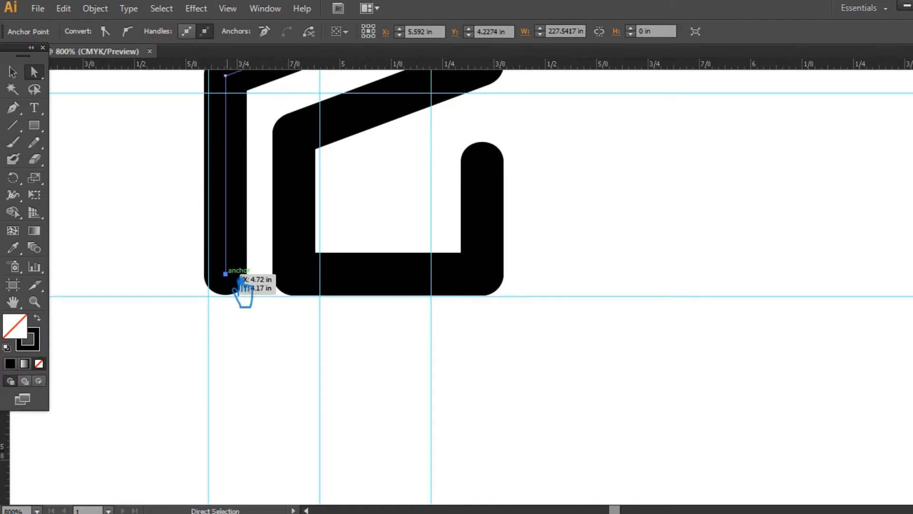
pyautogui.press('Up')
pyautogui.press('v')
pyautogui.click(664, 159)
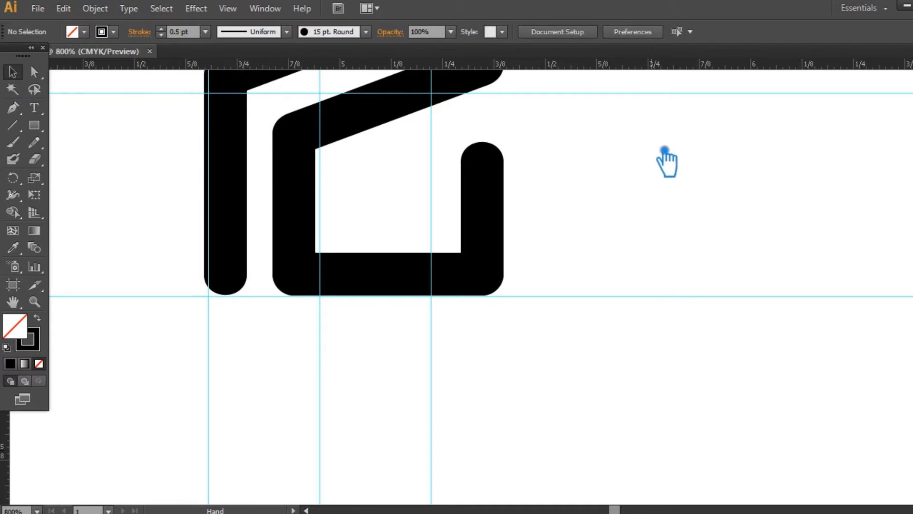
pyautogui.moveTo(665, 159); pyautogui.dragTo(672, 306)
pyautogui.press('a')
pyautogui.moveTo(369, 316); pyautogui.dragTo(304, 260)
pyautogui.moveTo(525, 252); pyautogui.dragTo(489, 209)
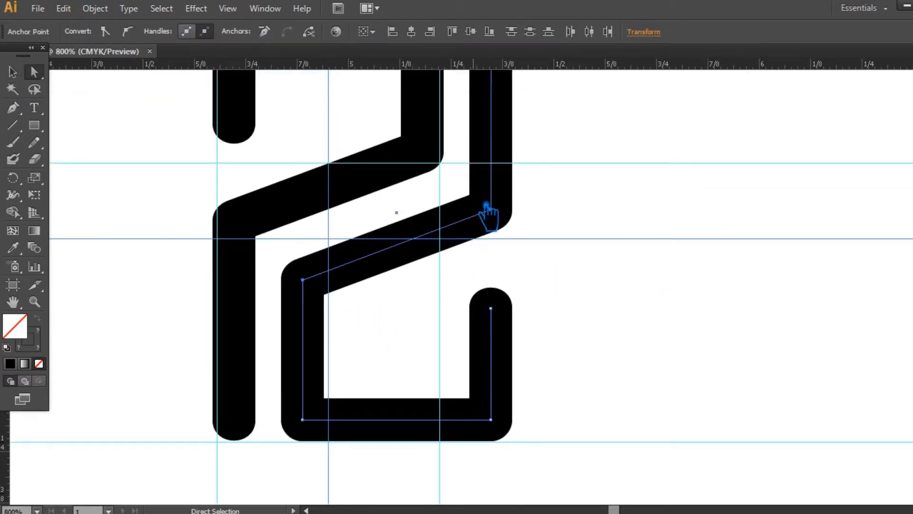
pyautogui.click(561, 245)
# Lock the guides and raise both bend anchors of the reflected copy's diagonal slightly to narrow the gap between the diagonals.
pyautogui.rightClick(560, 245)
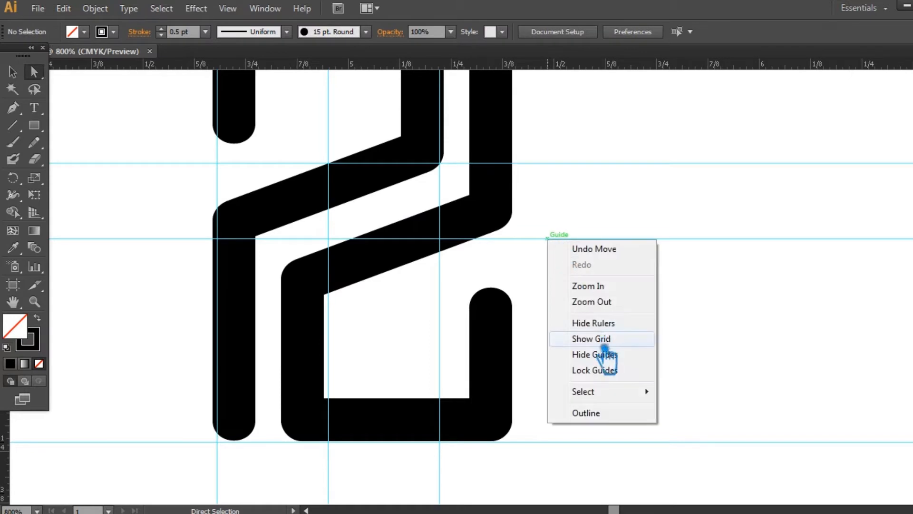
pyautogui.click(607, 372)
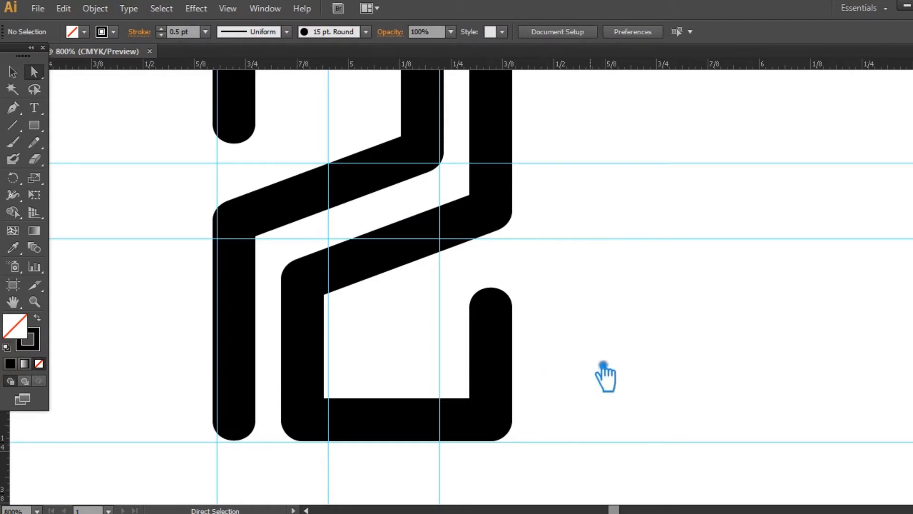
pyautogui.hotkey('ctrl', '-')
pyautogui.hotkey('ctrl', '-')
pyautogui.hotkey('ctrl', '-')
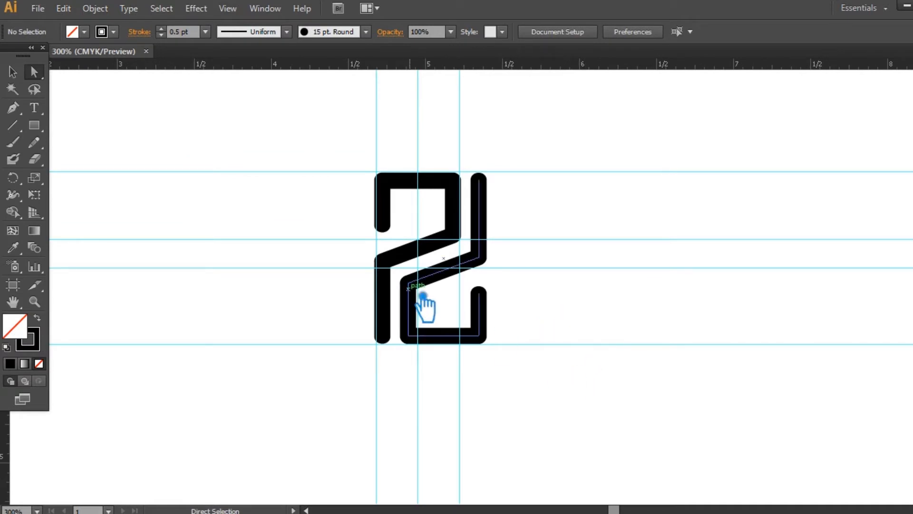
pyautogui.moveTo(420, 292); pyautogui.dragTo(498, 276)
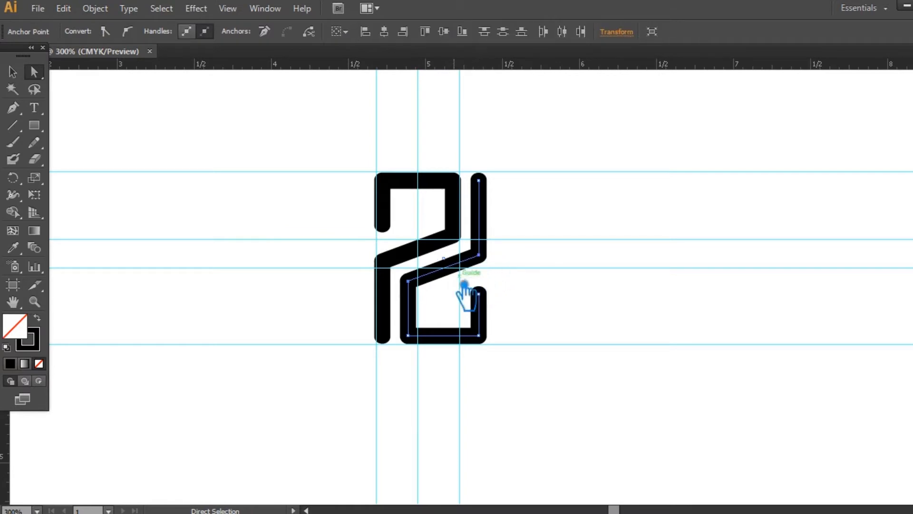
pyautogui.click(547, 298)
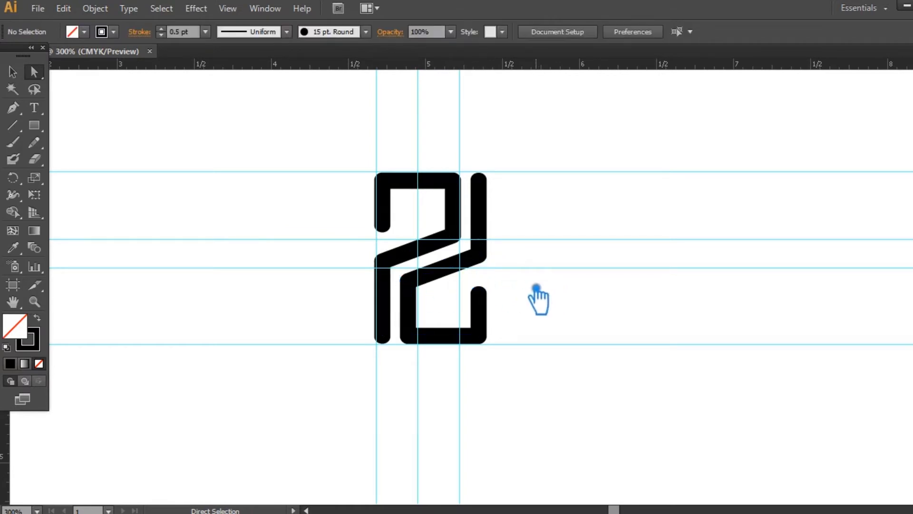
# Hide the guides and shift the four left-side anchors of the original path slightly left to widen the vertical gap.
pyautogui.click(397, 267)
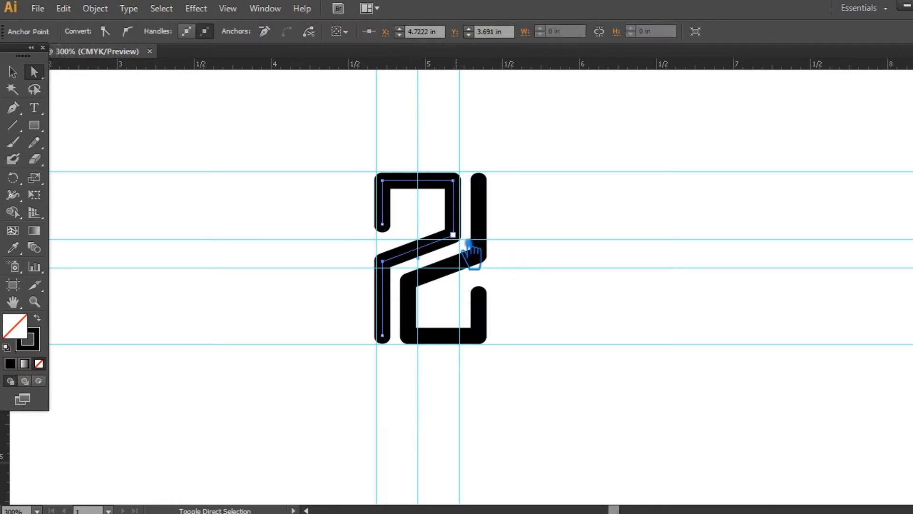
pyautogui.hotkey('ctrl', '+')
pyautogui.keyDown('shift'); pyautogui.click(305, 478); pyautogui.keyUp('shift')
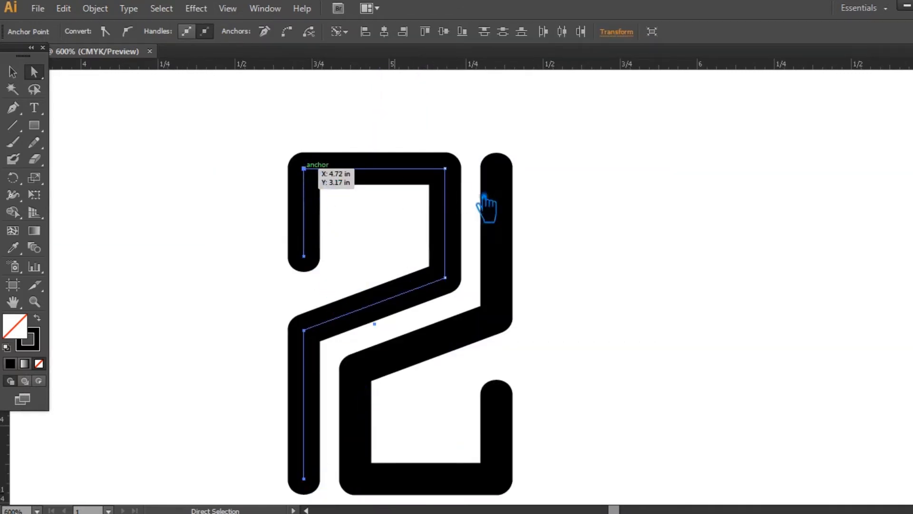
pyautogui.press('Left')
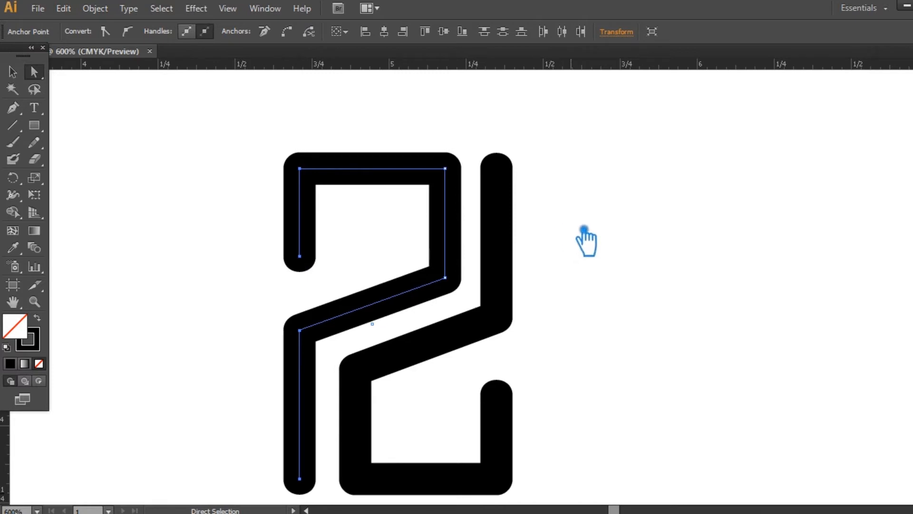
# Shift the four right-side anchors of the reflected copy slightly right to match the opposite gap, and deselect the path.
pyautogui.moveTo(526, 499); pyautogui.dragTo(489, 147)
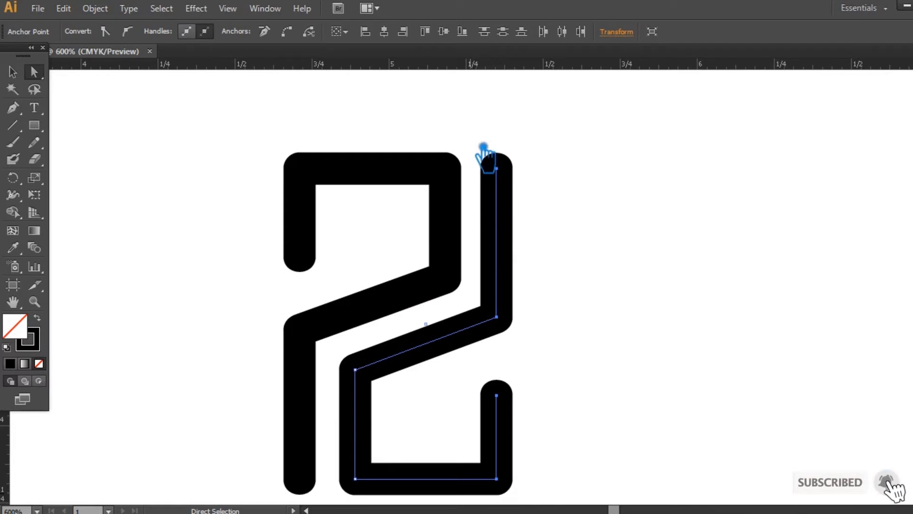
pyautogui.press('Right')
pyautogui.click(593, 277)
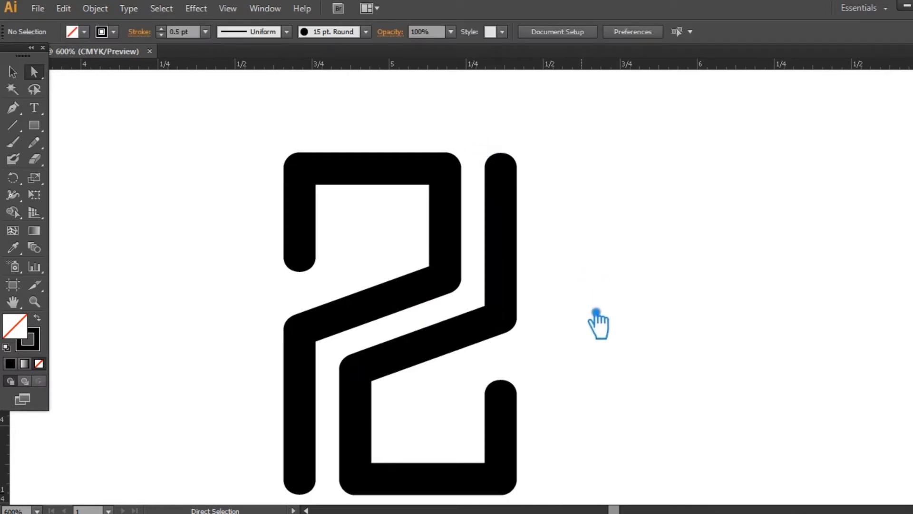
pyautogui.moveTo(597, 357); pyautogui.dragTo(597, 341)
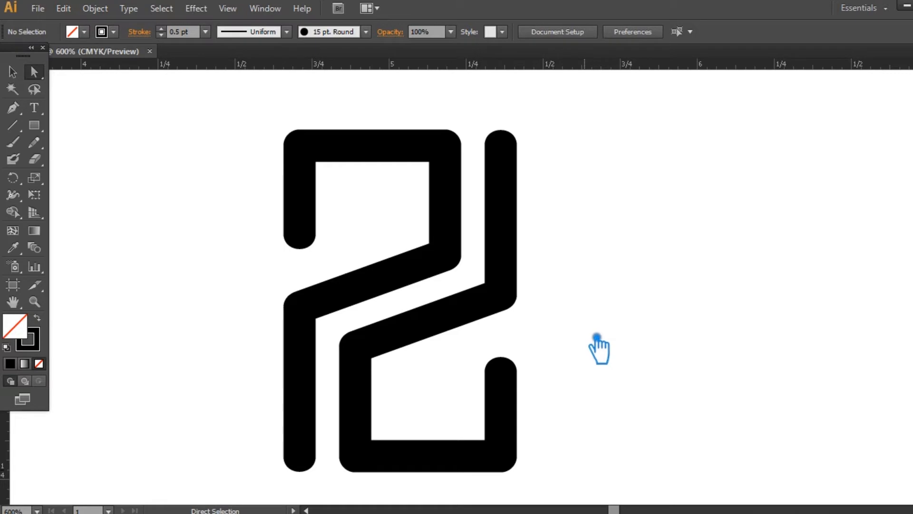
# Select both brush-stroked paths and expand their appearance into filled shapes.
pyautogui.click(12, 72)
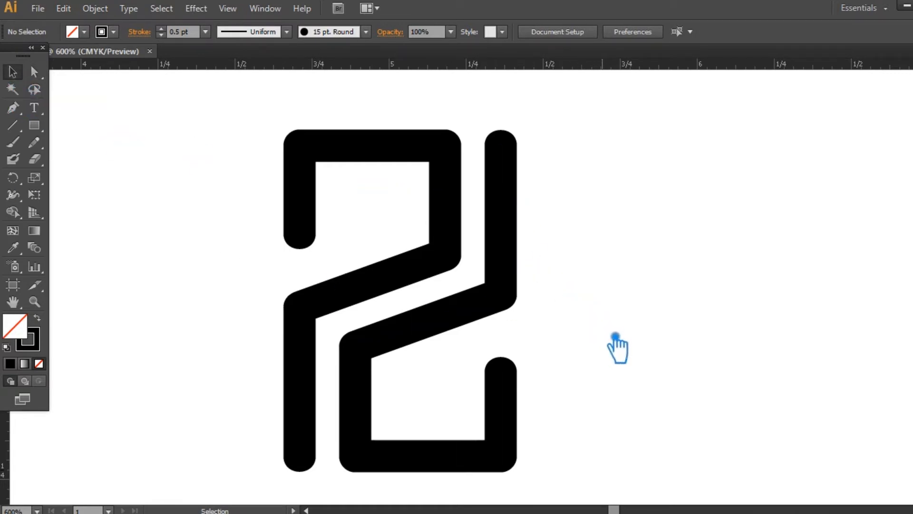
pyautogui.hotkey('ctrl', '-')
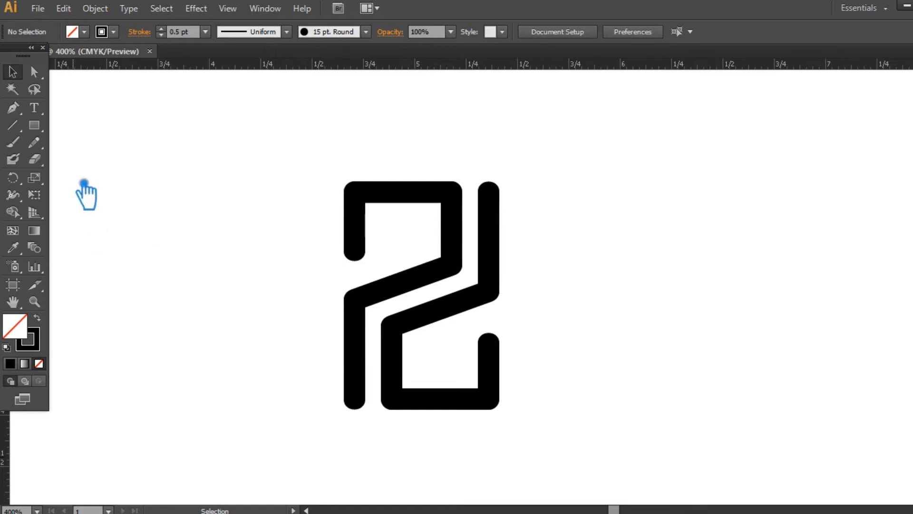
pyautogui.click(34, 125)
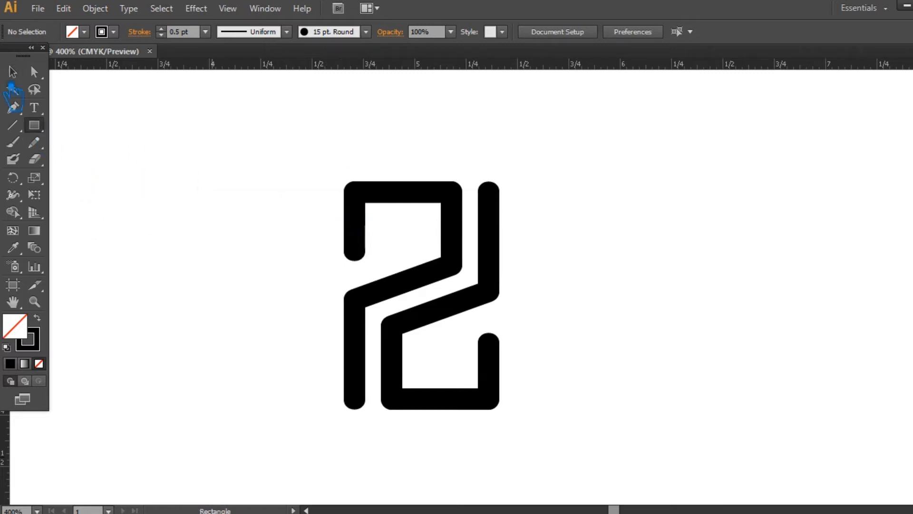
pyautogui.moveTo(544, 427); pyautogui.dragTo(333, 177)
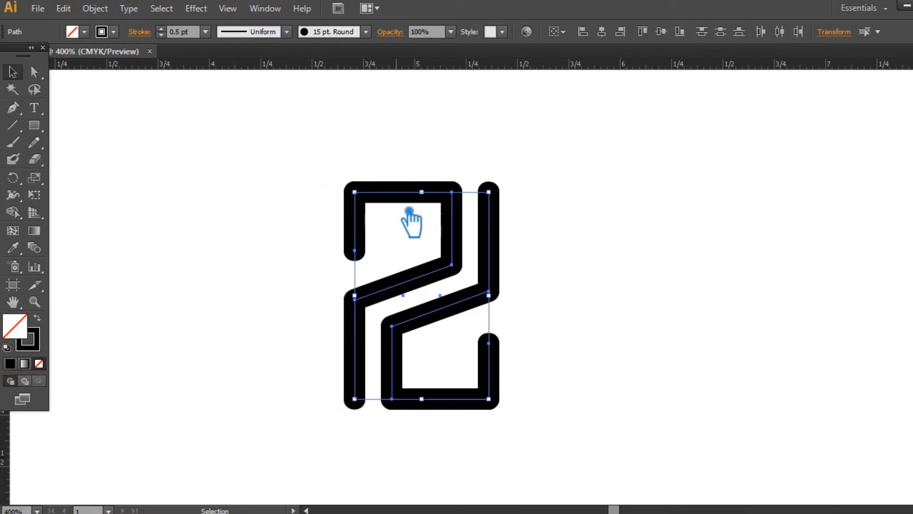
pyautogui.click(95, 8)
pyautogui.click(152, 178)
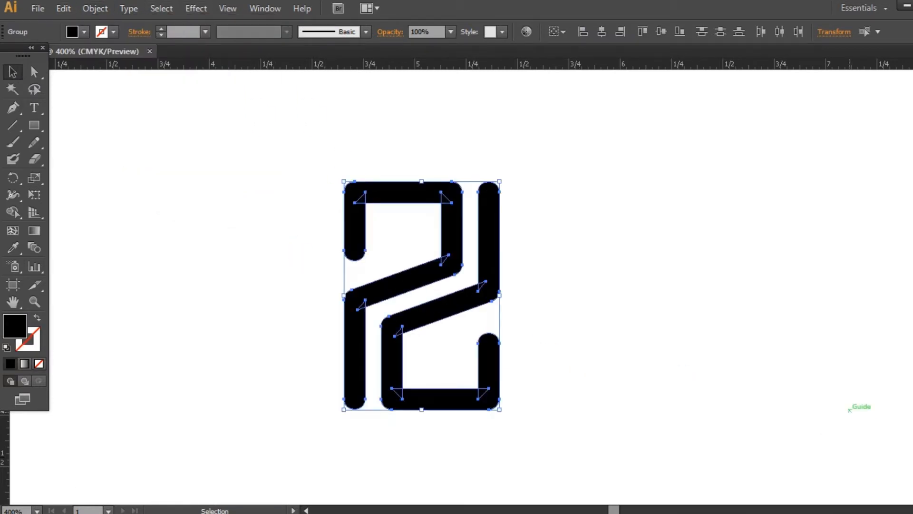
# Unite the expanded logo shapes with Pathfinder, deselect them and hide the Pathfinder panel.
pyautogui.hotkey('shift', 'ctrl', 'F9')
pyautogui.click(816, 405)
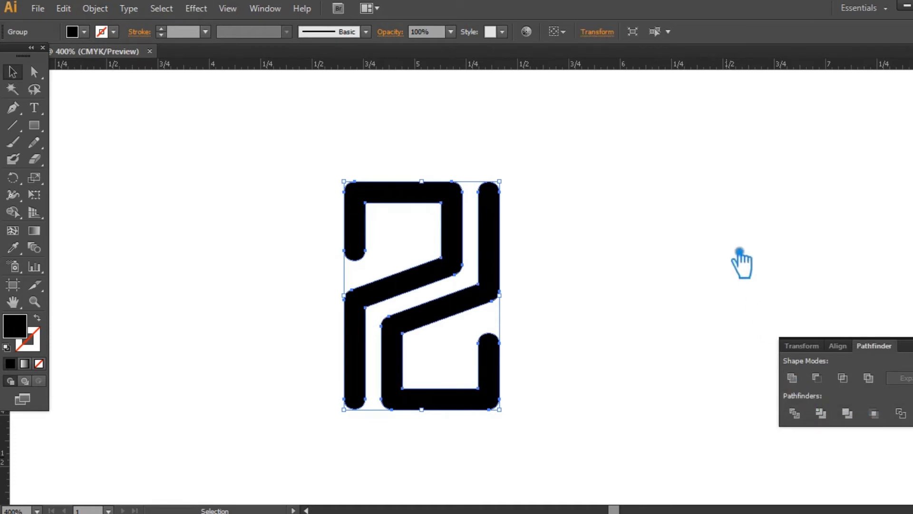
pyautogui.click(856, 314)
pyautogui.hotkey('shift', 'ctrl', 'F9')
pyautogui.moveTo(695, 340); pyautogui.dragTo(653, 349)
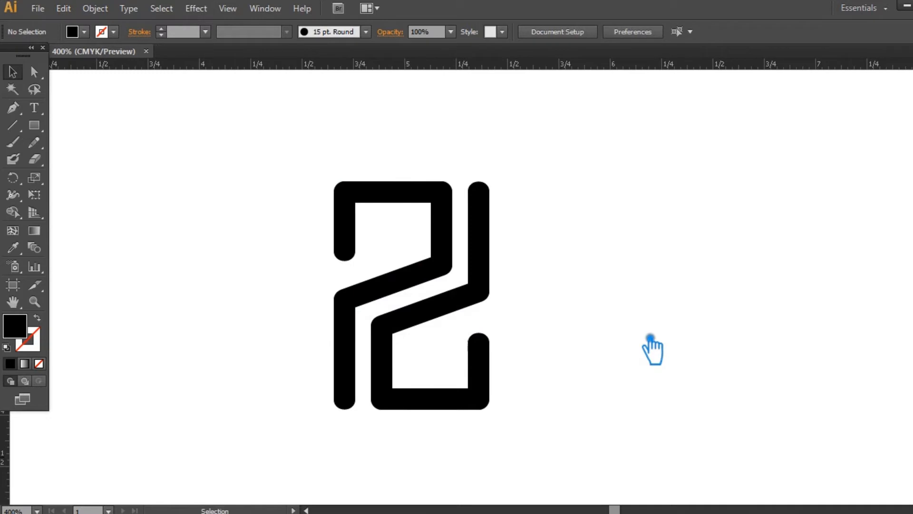
# Draw a short horizontal line across the logo's upper-left stroke end and extend it evenly beyond both sides of the stroke.
pyautogui.moveTo(34, 124); pyautogui.dragTo(97, 139)
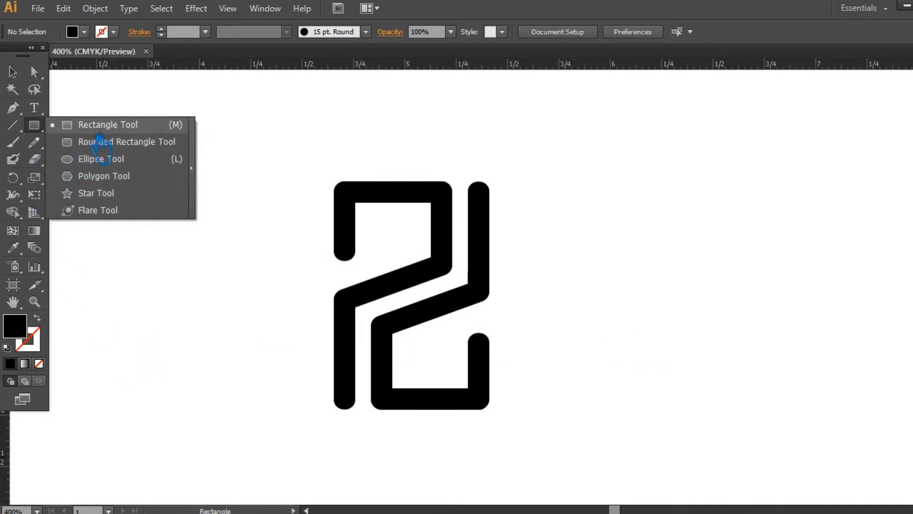
pyautogui.moveTo(97, 139); pyautogui.dragTo(13, 125)
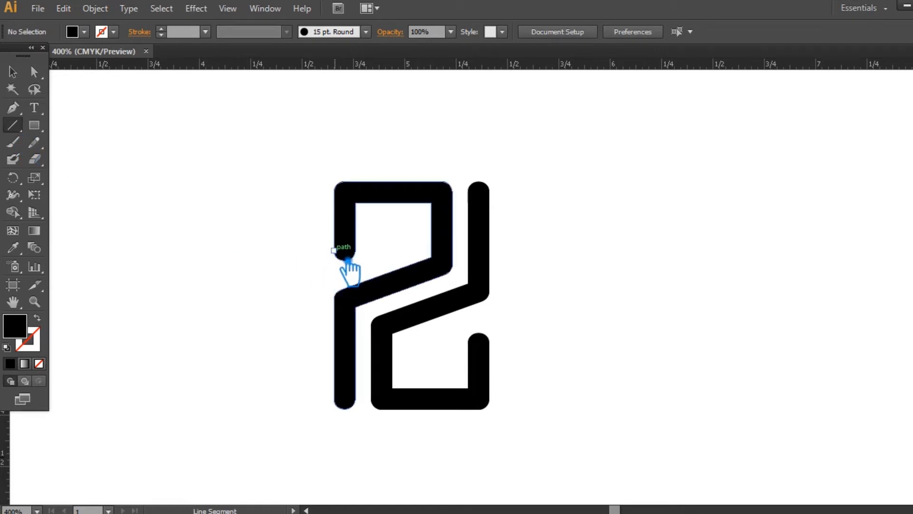
pyautogui.moveTo(345, 257)
pyautogui.mouseDown()
pyautogui.moveTo(364, 254)
pyautogui.moveTo(356, 251)
pyautogui.mouseUp()
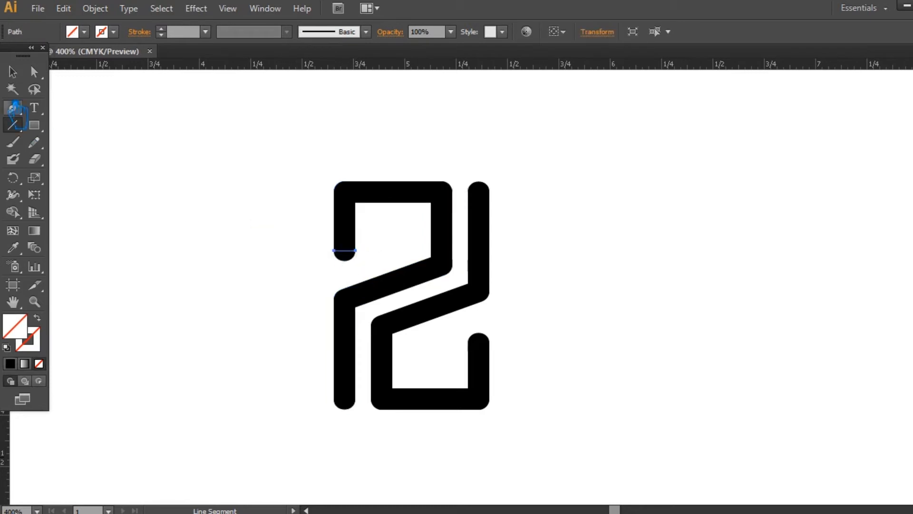
pyautogui.click(12, 71)
pyautogui.moveTo(356, 251); pyautogui.dragTo(380, 244)
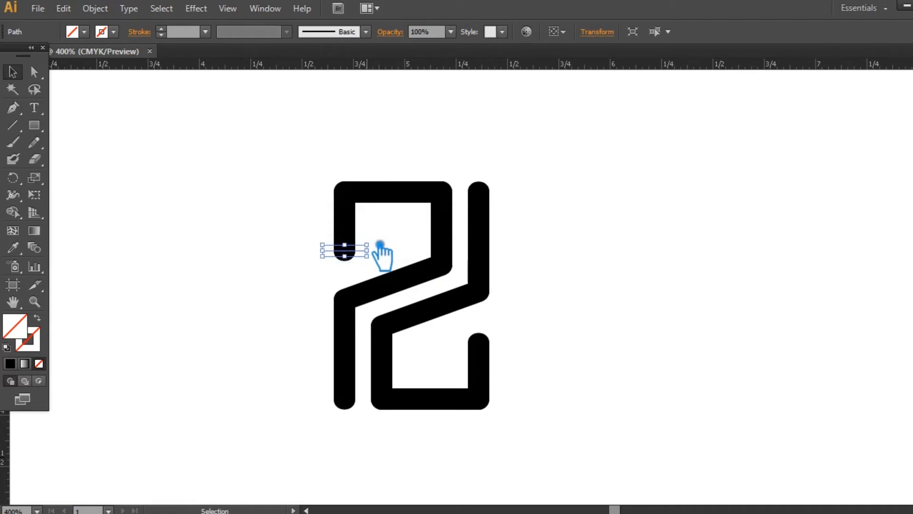
# Give the short line a black 1 pt stroke with no fill, using the logo's colour.
pyautogui.click(14, 247)
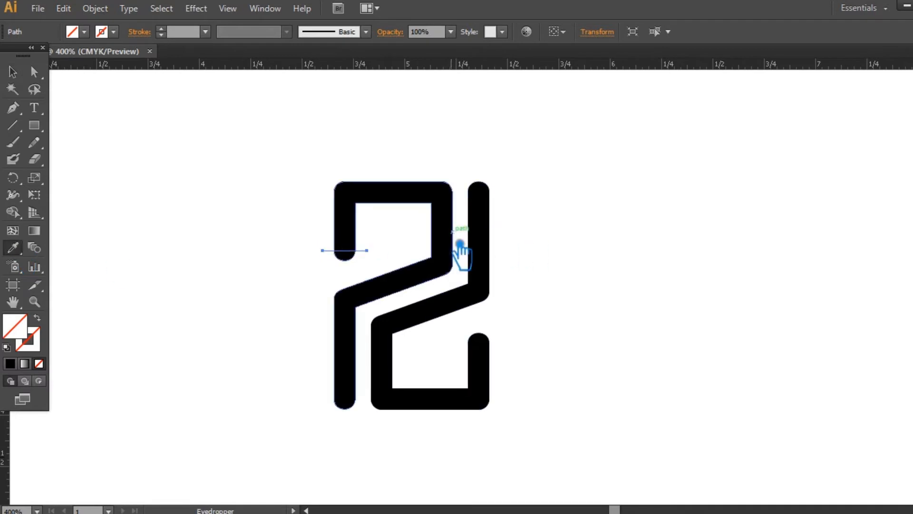
pyautogui.click(456, 246)
pyautogui.press('v')
pyautogui.click(38, 318)
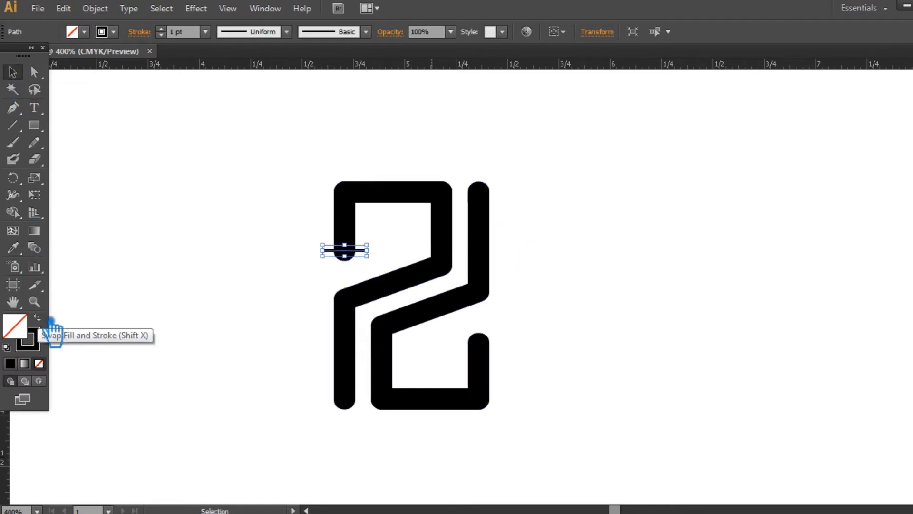
# Apply the lens-shaped width profile to the line at 6 pt stroke weight and lower it slightly onto the rounded end.
pyautogui.click(287, 32)
pyautogui.click(250, 81)
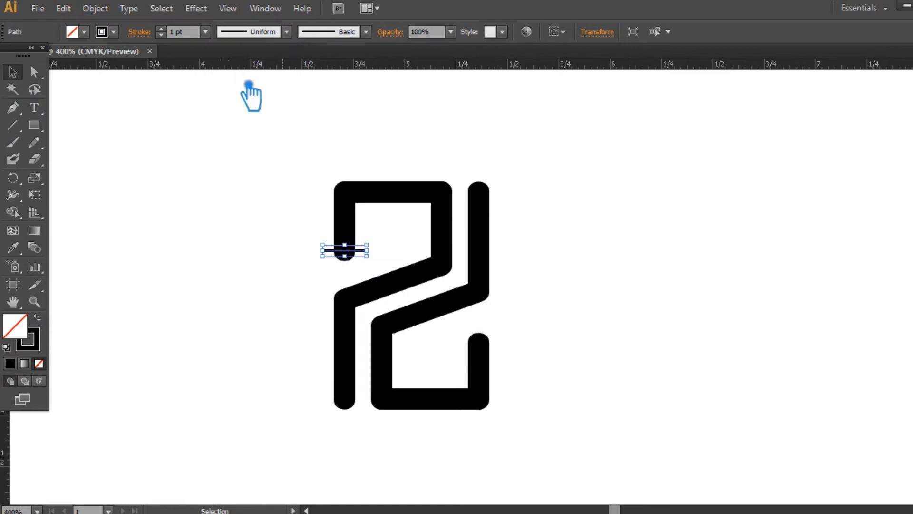
pyautogui.click(162, 29)
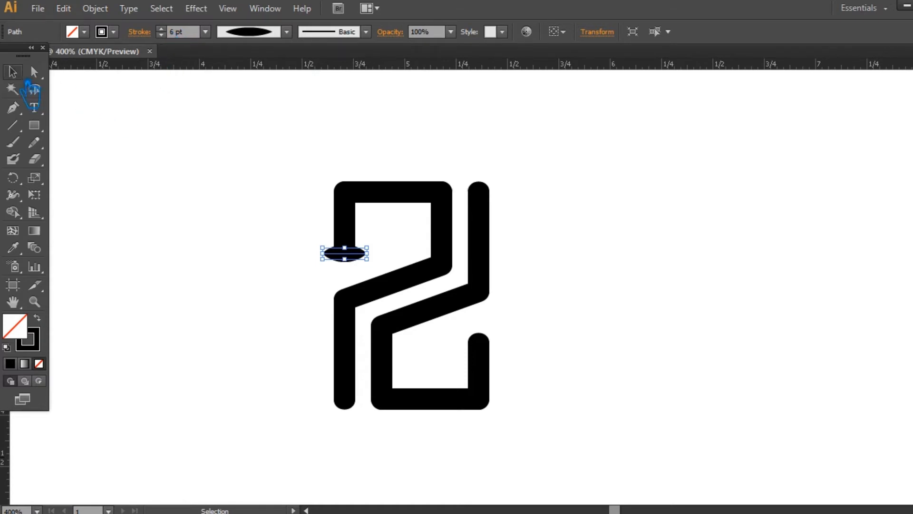
pyautogui.click(151, 132)
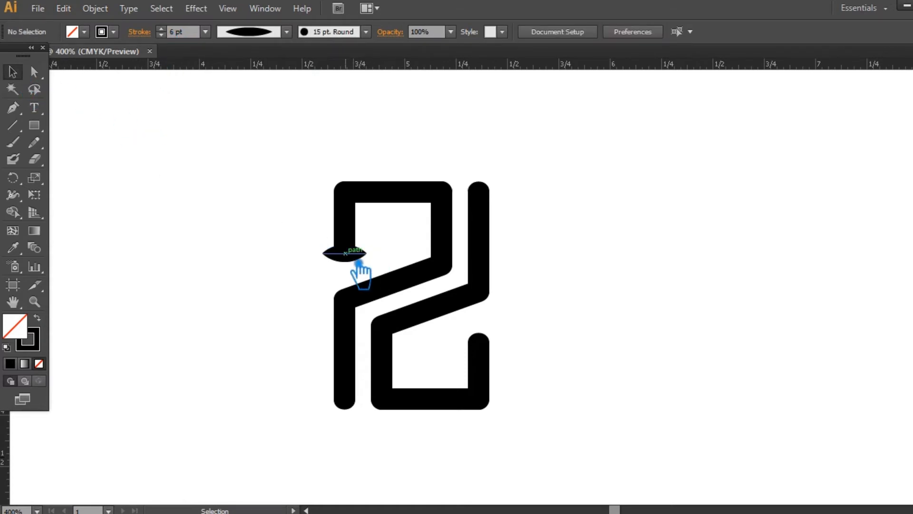
# Copy the lens-shaped stroke to the logo's lower-right stroke end and align it over the rounded tip.
pyautogui.moveTo(359, 265)
pyautogui.mouseDown()
pyautogui.moveTo(485, 320)
pyautogui.moveTo(489, 351)
pyautogui.mouseUp()
pyautogui.hotkey('ctrl', 'z')
pyautogui.click(566, 355)
pyautogui.click(490, 367)
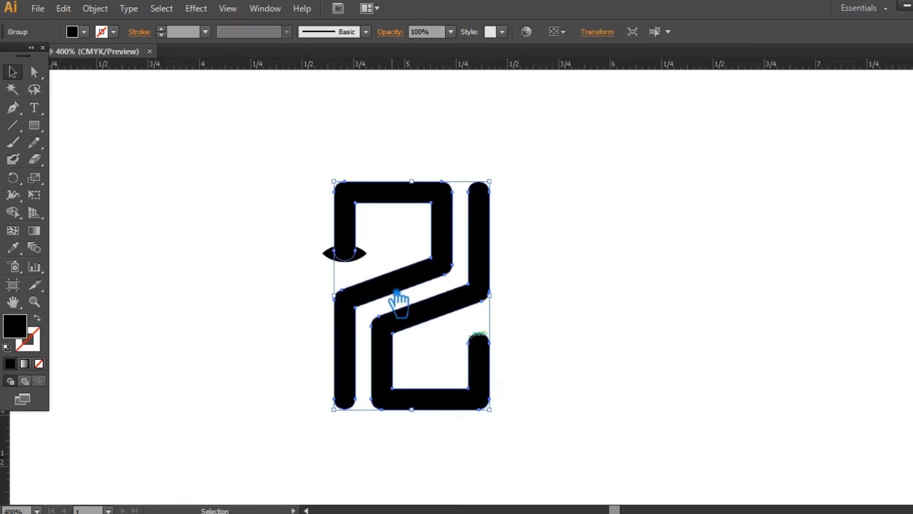
pyautogui.moveTo(371, 259)
pyautogui.mouseDown()
pyautogui.moveTo(483, 364)
pyautogui.moveTo(493, 366)
pyautogui.moveTo(500, 353)
pyautogui.mouseUp()
pyautogui.moveTo(508, 354); pyautogui.dragTo(498, 389)
pyautogui.click(545, 393)
pyautogui.click(547, 357)
pyautogui.click(507, 370)
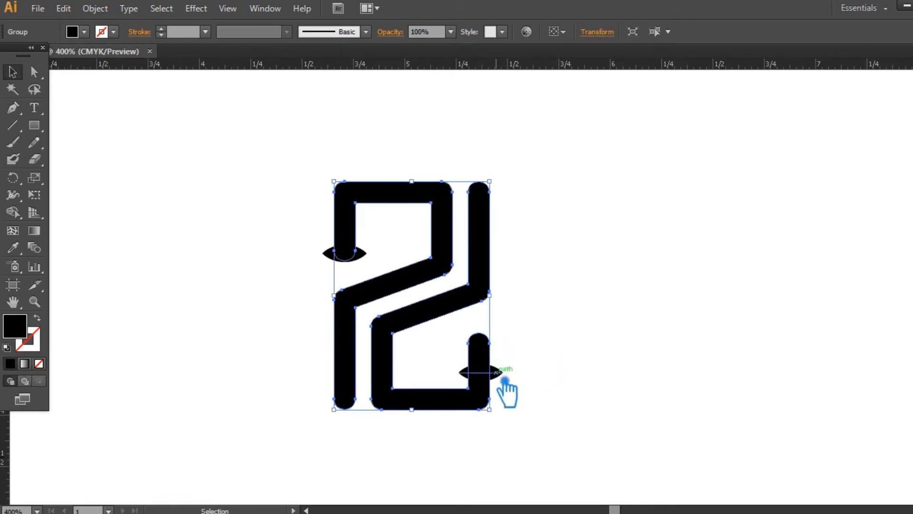
pyautogui.moveTo(507, 377); pyautogui.dragTo(503, 350)
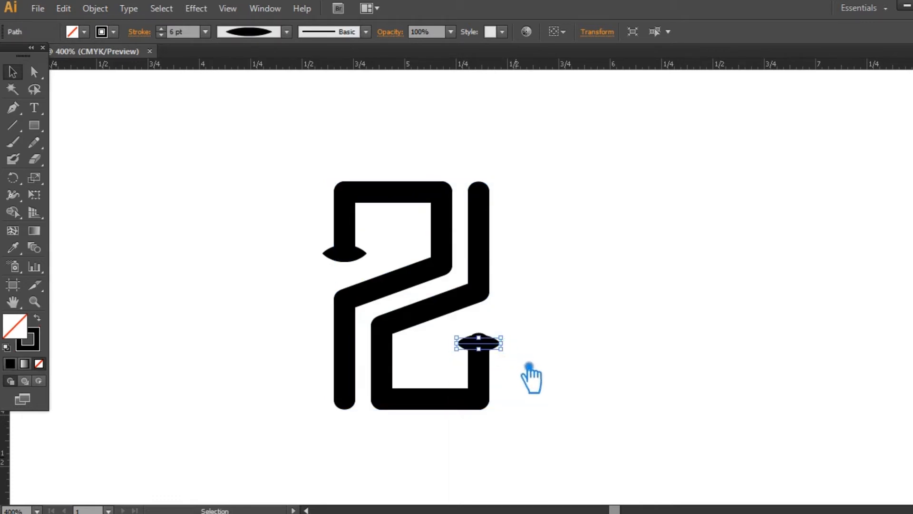
pyautogui.click(533, 363)
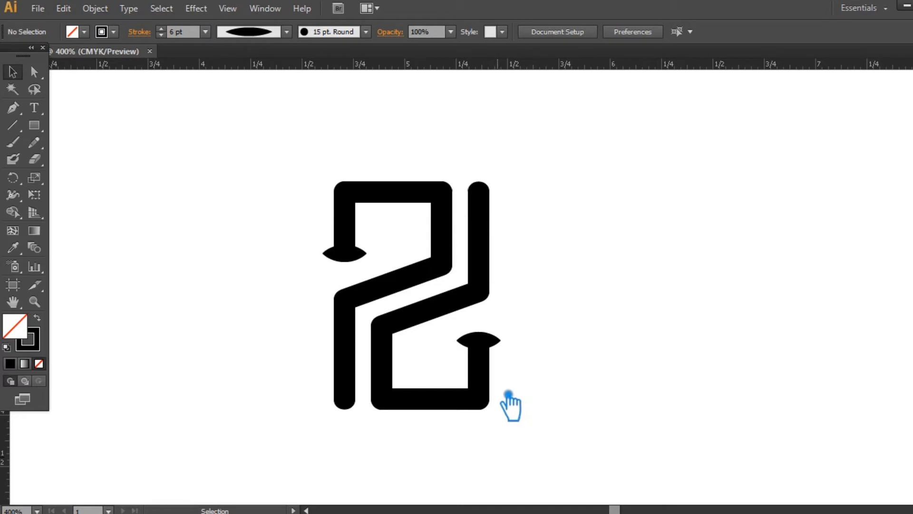
# Try to unite the logo and both unexpanded lens-shaped strokes with Pathfinder, and undo it.
pyautogui.click(492, 402)
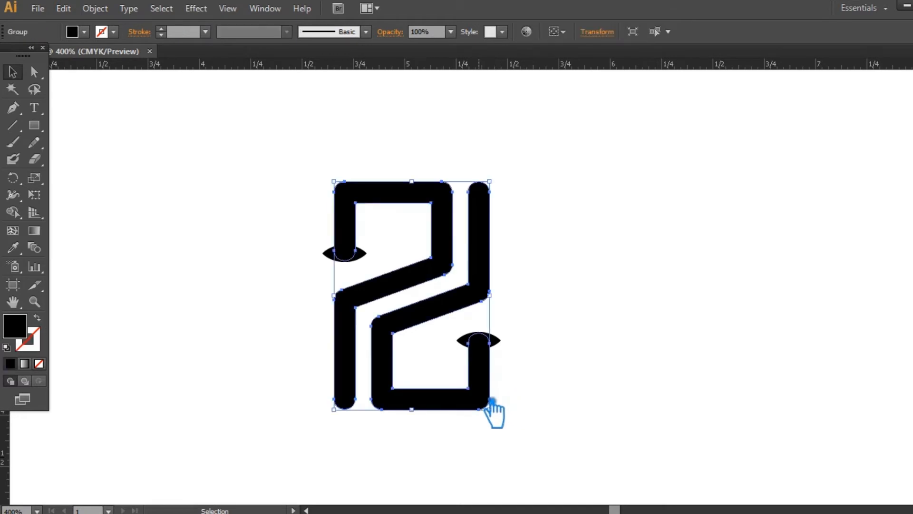
pyautogui.click(556, 414)
pyautogui.click(362, 209)
pyautogui.moveTo(529, 430); pyautogui.dragTo(290, 169)
pyautogui.hotkey('ctrl', 'shift', 'F9')
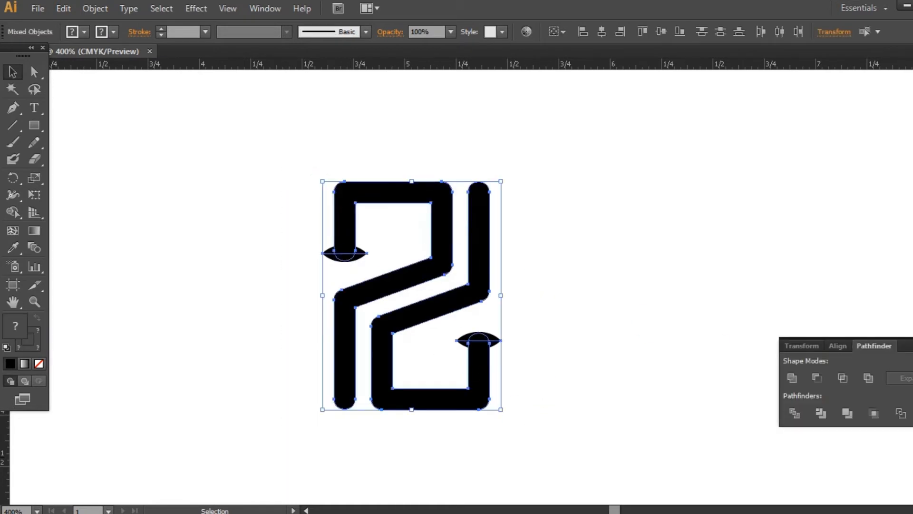
pyautogui.click(807, 385)
pyautogui.hotkey('ctrl', 'z')
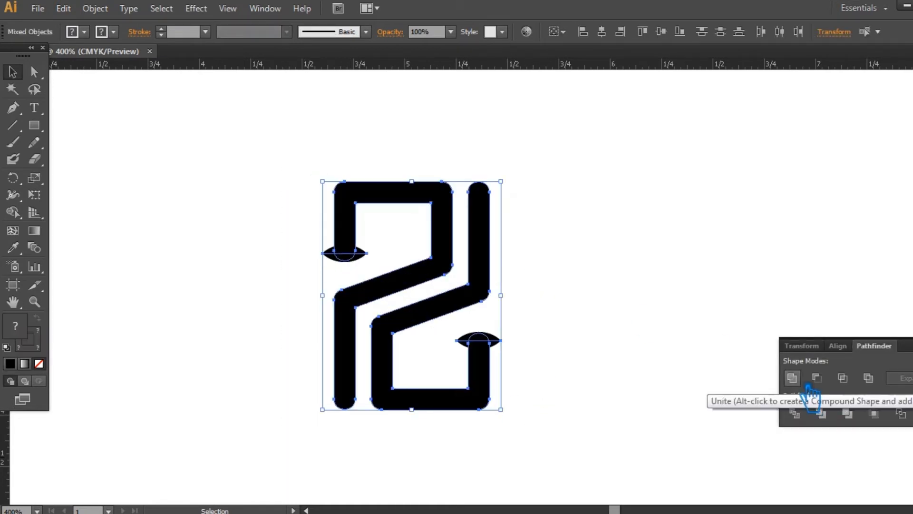
# Select both lens-shaped strokes, expand their appearance into filled shapes and deselect them.
pyautogui.click(516, 340)
pyautogui.click(500, 343)
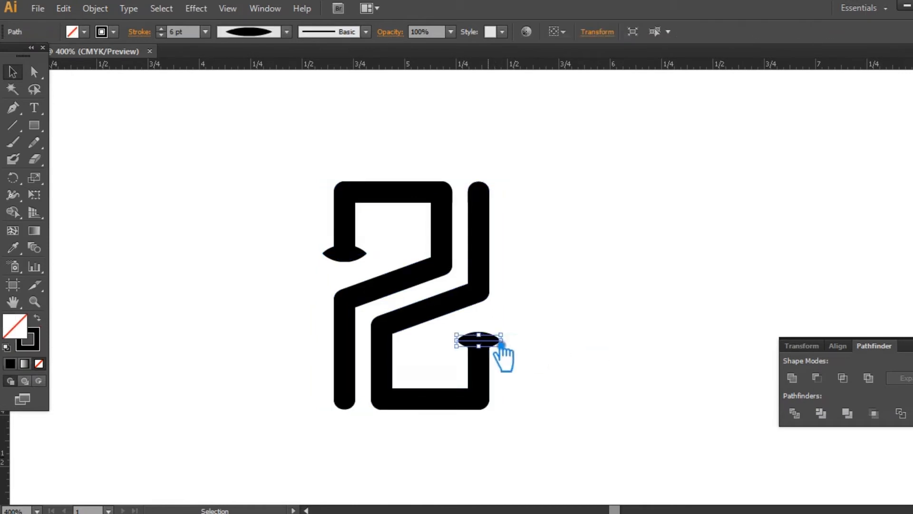
pyautogui.keyDown('shift'); pyautogui.click(347, 257); pyautogui.keyUp('shift')
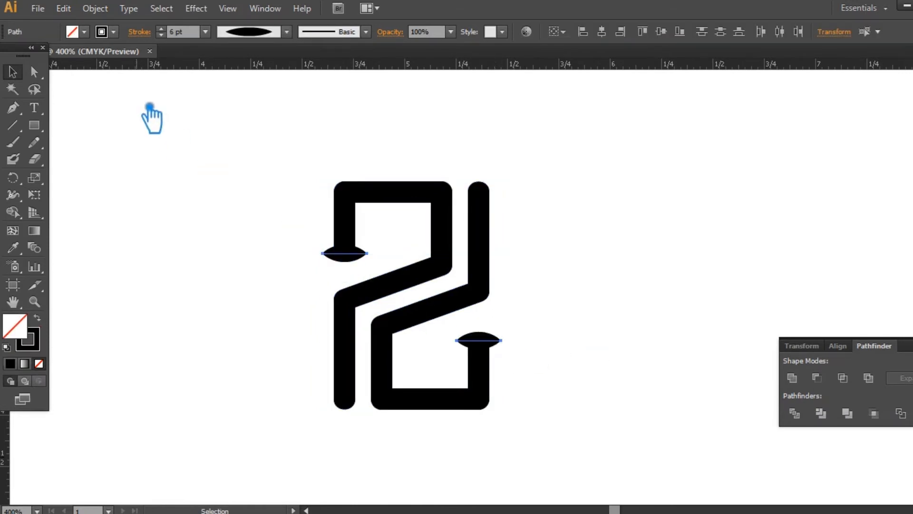
pyautogui.click(96, 8)
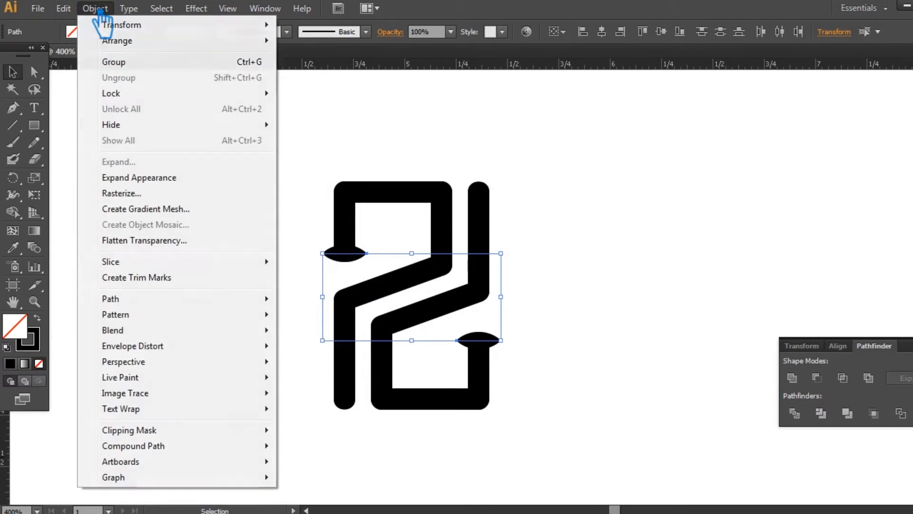
pyautogui.click(151, 177)
pyautogui.click(656, 369)
# Select the logo with both expanded lens caps, unite them with Pathfinder and hide the Pathfinder panel.
pyautogui.moveTo(592, 452); pyautogui.dragTo(254, 150)
pyautogui.hotkey('ctrl', 'g')
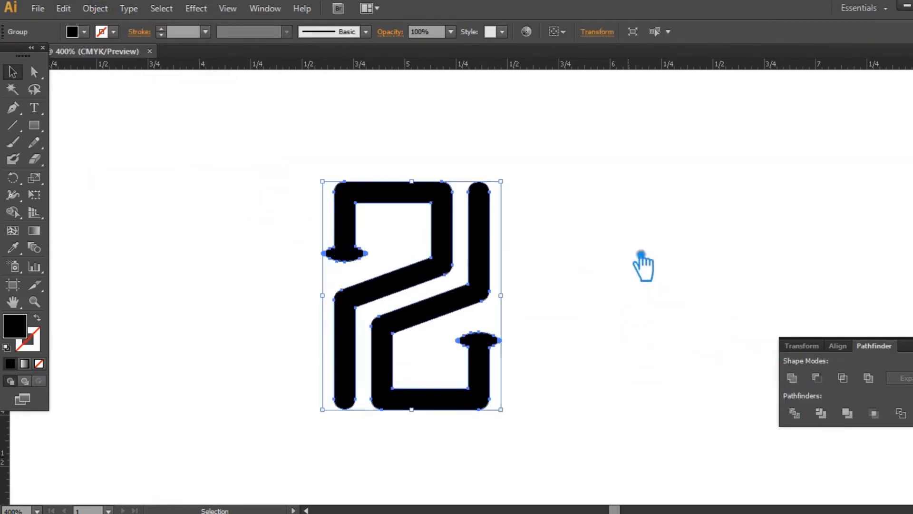
pyautogui.click(640, 255)
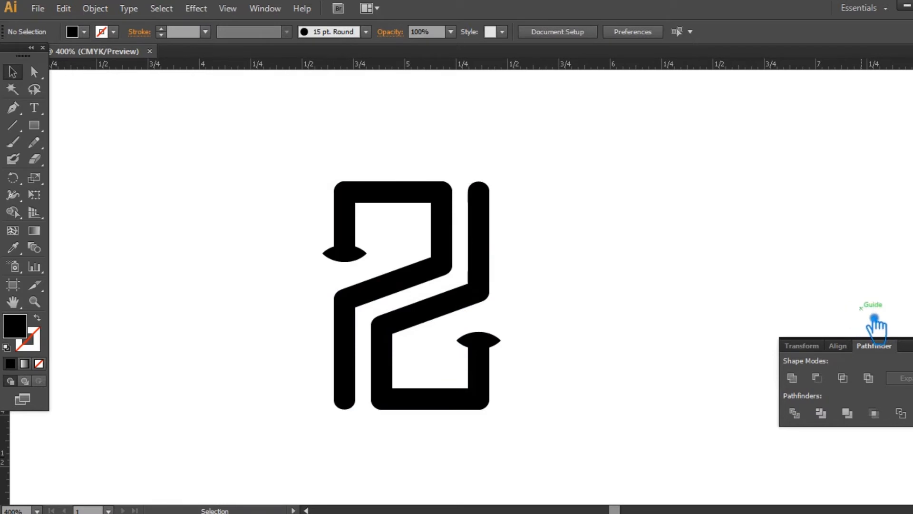
pyautogui.click(911, 340)
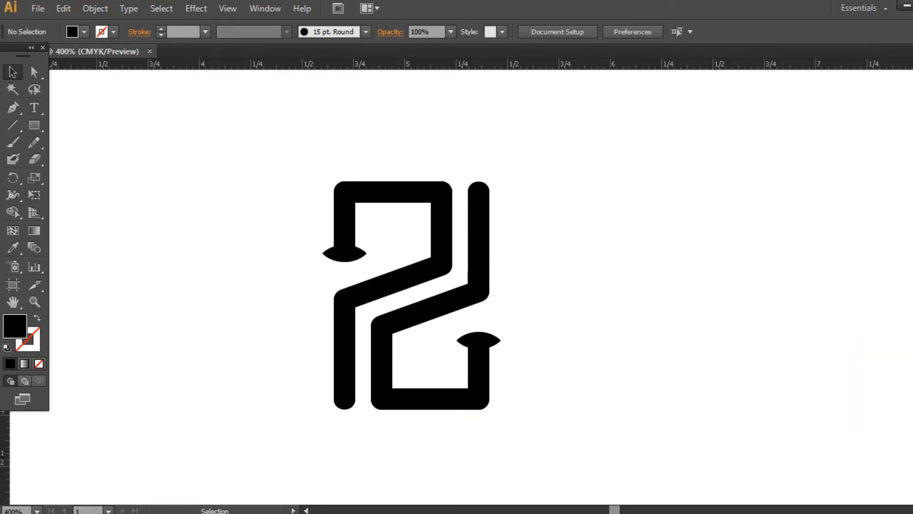
# Undo the last unite so the logo and lens caps are separate shapes again.
pyautogui.hotkey('ctrl', 'z')
pyautogui.hotkey('ctrl', 'z')
pyautogui.hotkey('ctrl', 'z')
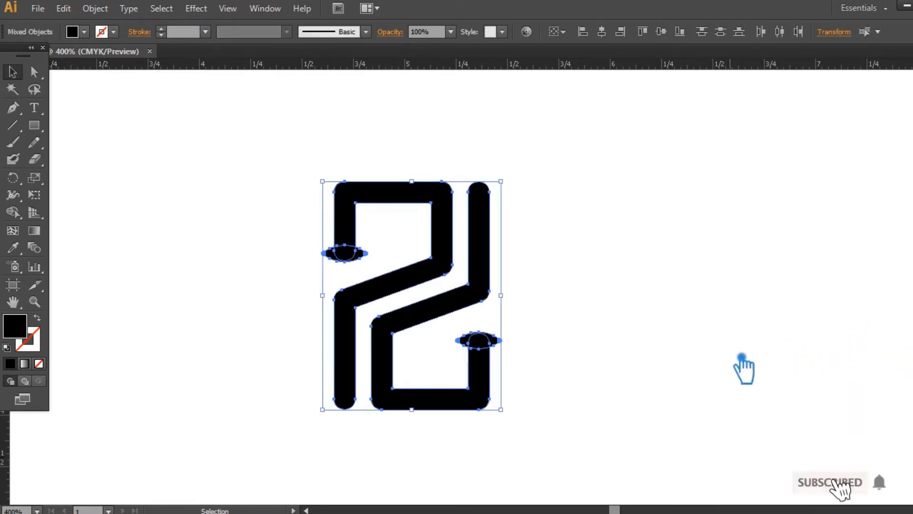
# Duplicate the plain logo without its lens caps and place the copy to the right at the same height.
pyautogui.click(521, 330)
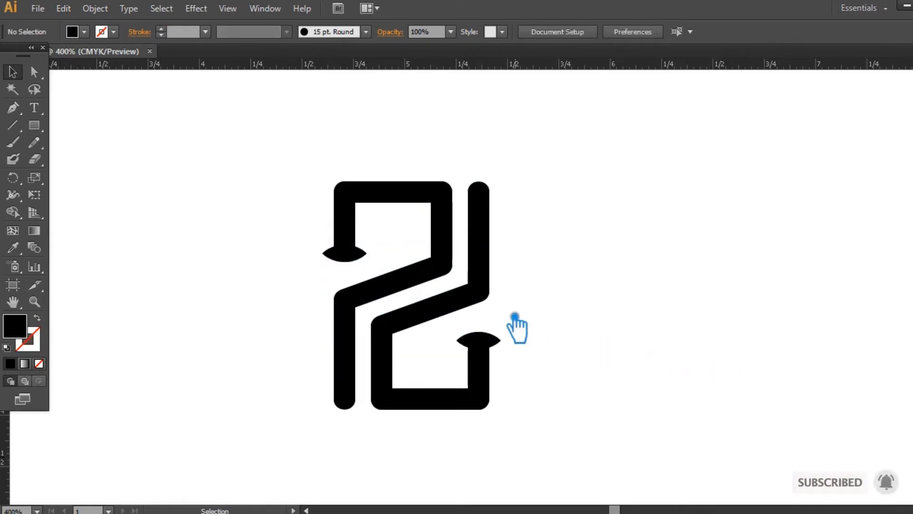
pyautogui.click(449, 311)
pyautogui.moveTo(424, 318); pyautogui.dragTo(629, 326)
pyautogui.click(574, 424)
pyautogui.click(490, 345)
pyautogui.click(492, 435)
# Unite the original logo with its two lens caps using Pathfinder, then deselect it and hide the Pathfinder panel.
pyautogui.moveTo(499, 442); pyautogui.dragTo(284, 174)
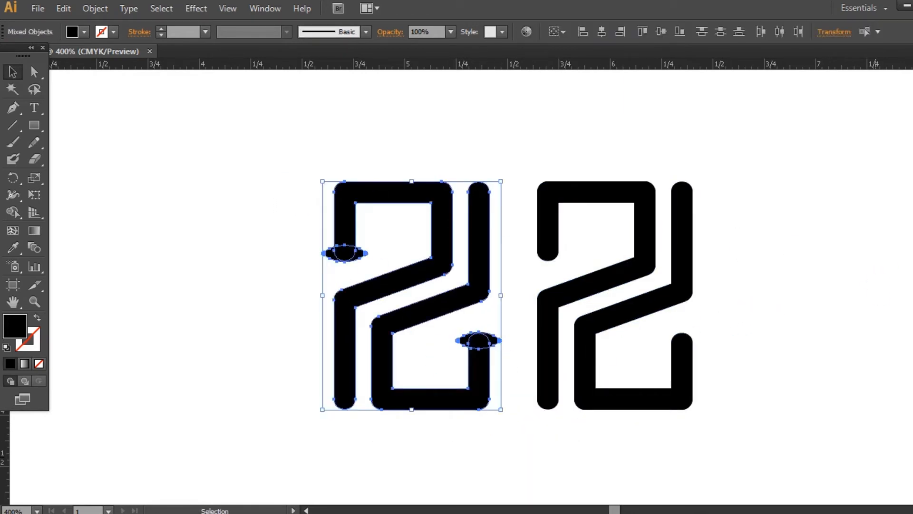
pyautogui.click(912, 379)
pyautogui.click(792, 378)
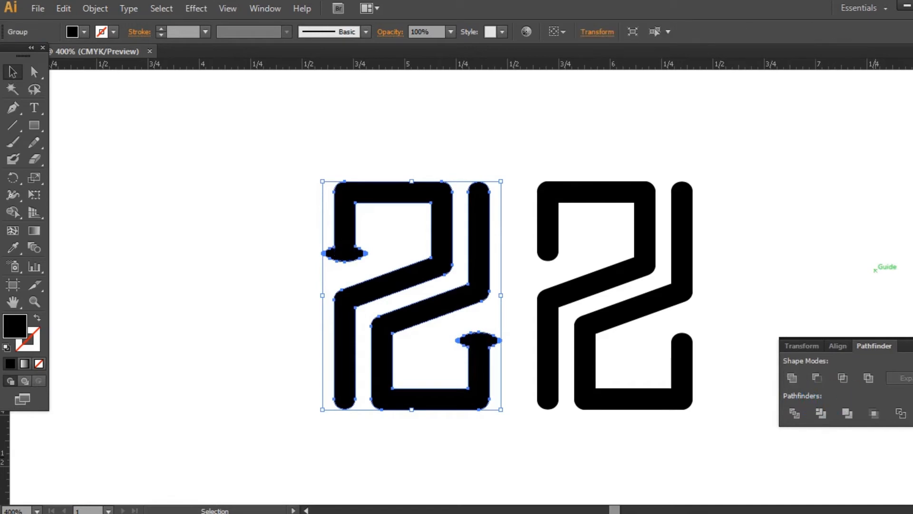
pyautogui.click(864, 371)
# Duplicate the plain logo copy once more to its right, level with the other two, and deselect it.
pyautogui.moveTo(864, 383); pyautogui.dragTo(786, 383)
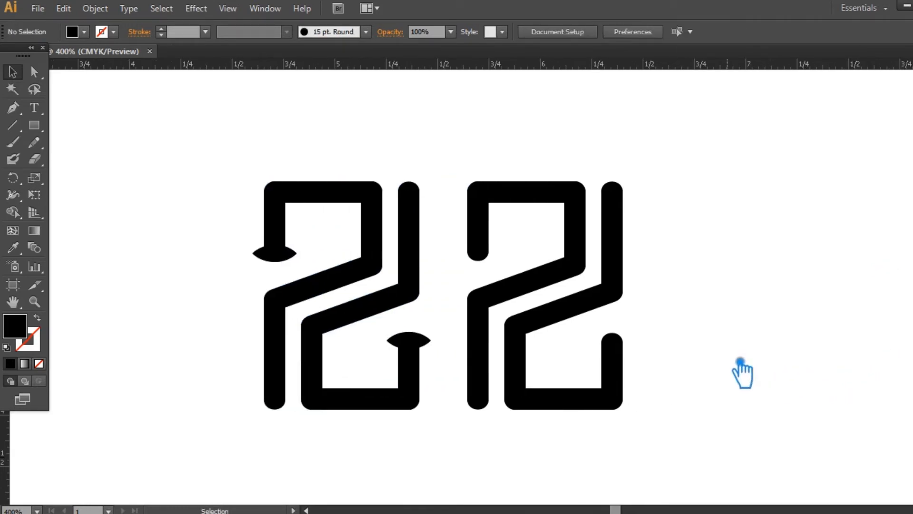
pyautogui.moveTo(542, 330); pyautogui.dragTo(744, 330)
pyautogui.click(661, 443)
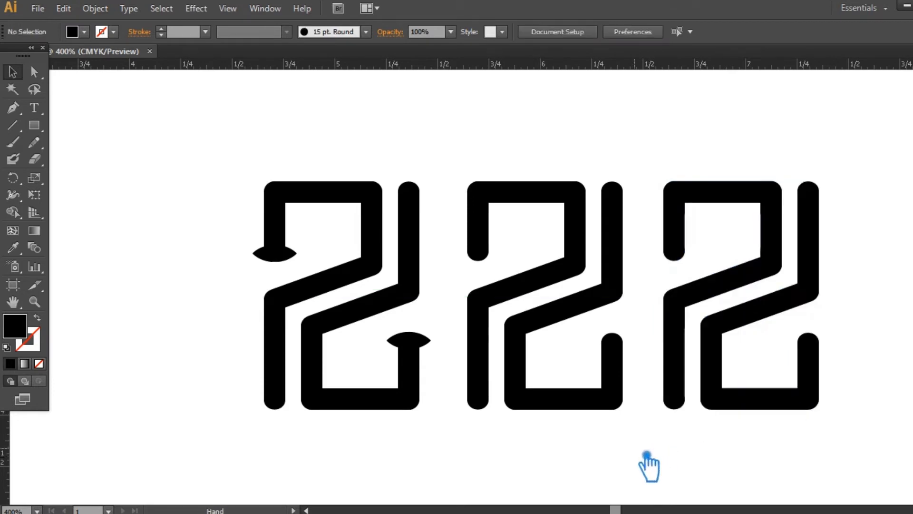
# Draw a small black rectangle over the rounded upper-left stroke end of the middle logo and deselect it.
pyautogui.moveTo(648, 454); pyautogui.dragTo(582, 442)
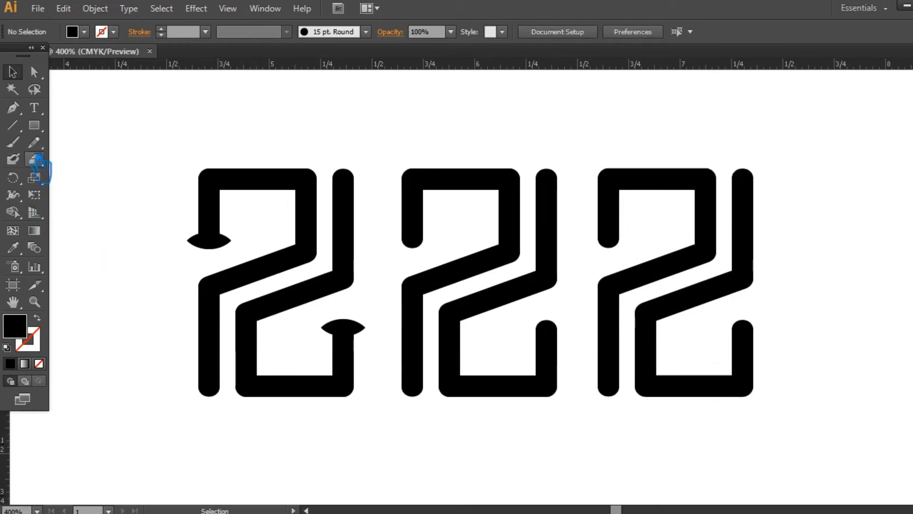
pyautogui.click(34, 125)
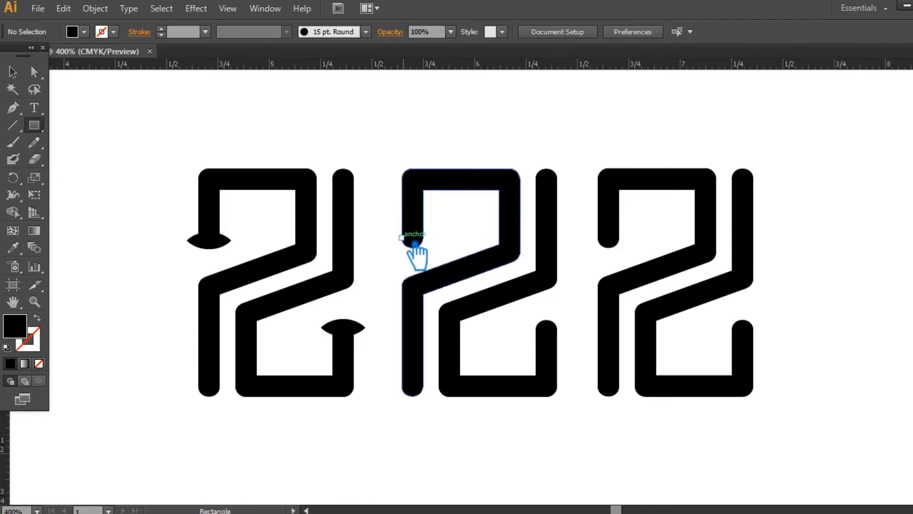
pyautogui.moveTo(415, 245); pyautogui.dragTo(438, 255)
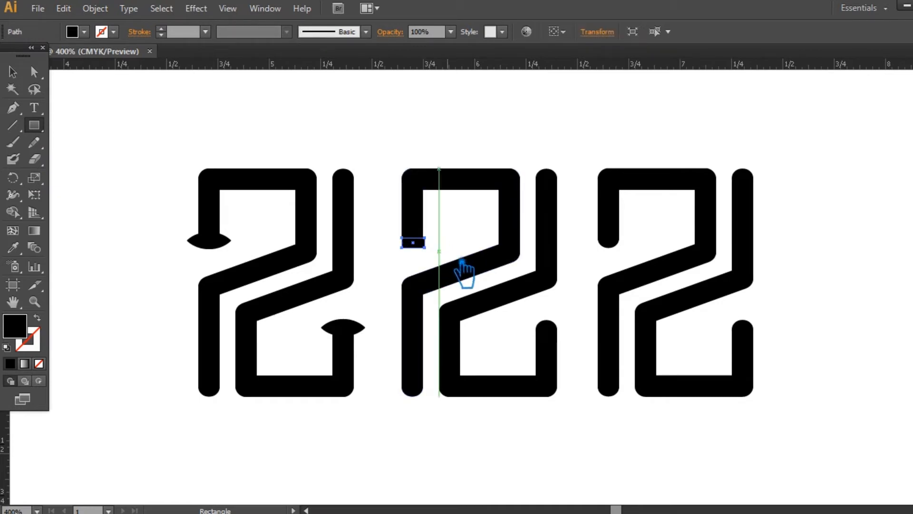
pyautogui.press('v')
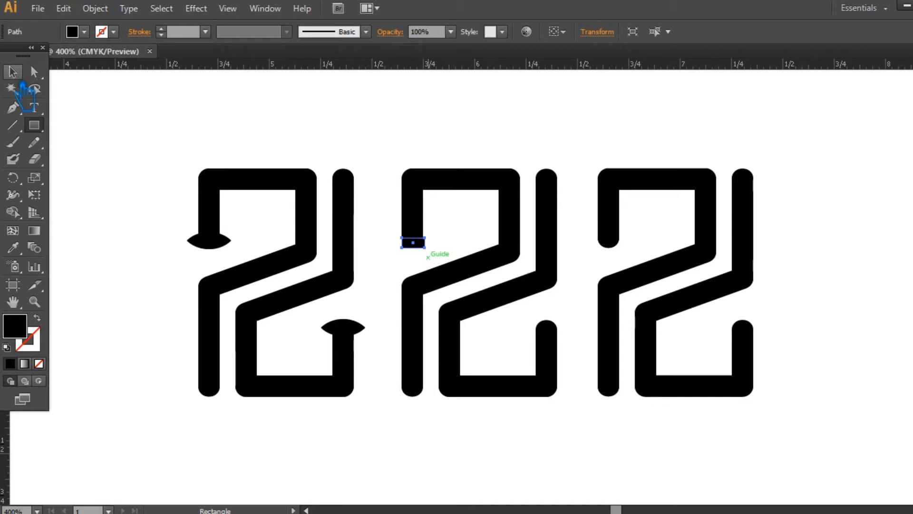
pyautogui.click(315, 122)
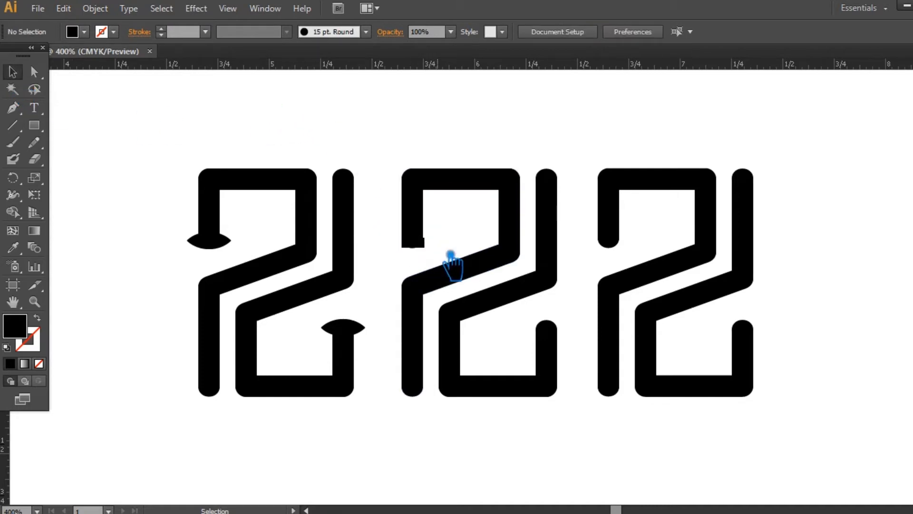
# Narrow the black rectangle at the middle logo's upper-left stroke end to the stroke's width and shift it down past the rounded tip.
pyautogui.hotkey('ctrl', '+')
pyautogui.hotkey('ctrl', '+')
pyautogui.hotkey('ctrl', '+')
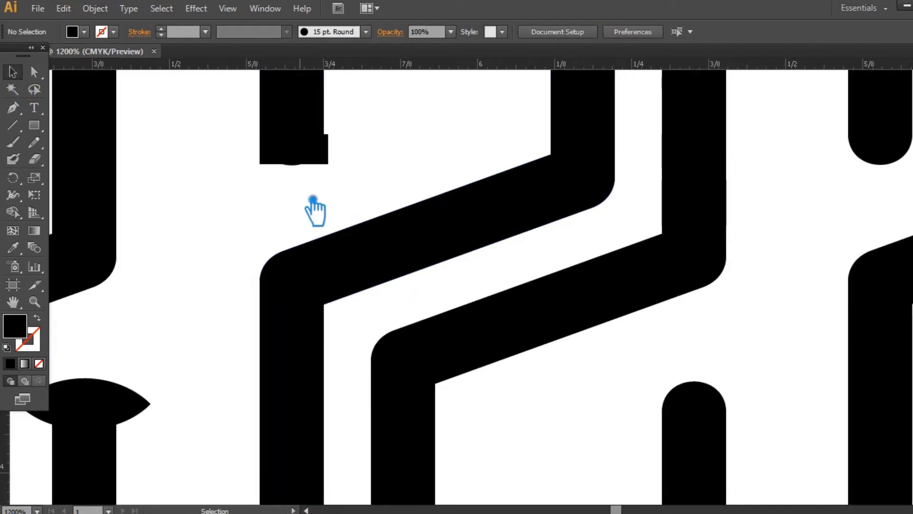
pyautogui.press('a')
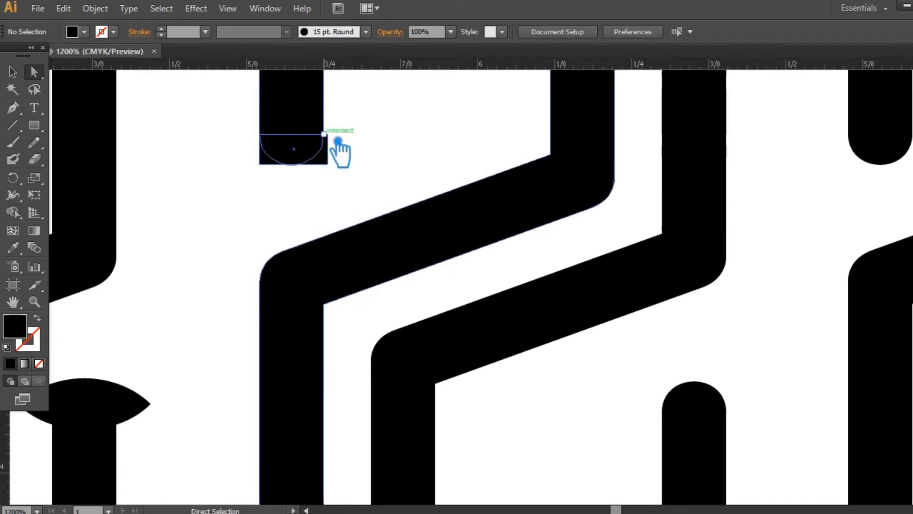
pyautogui.click(341, 159)
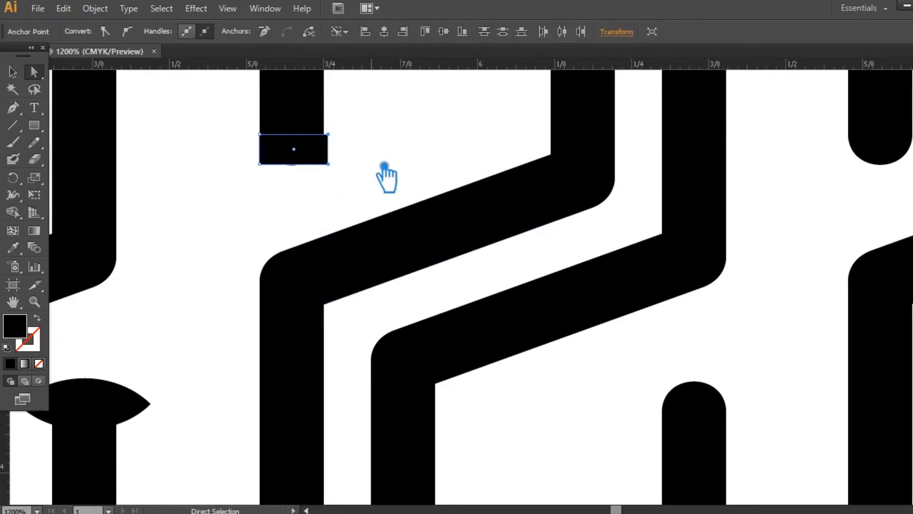
pyautogui.moveTo(333, 171); pyautogui.dragTo(336, 179)
pyautogui.click(327, 188)
pyautogui.click(317, 160)
pyautogui.press('Up')
pyautogui.press('Down')
pyautogui.press('Down')
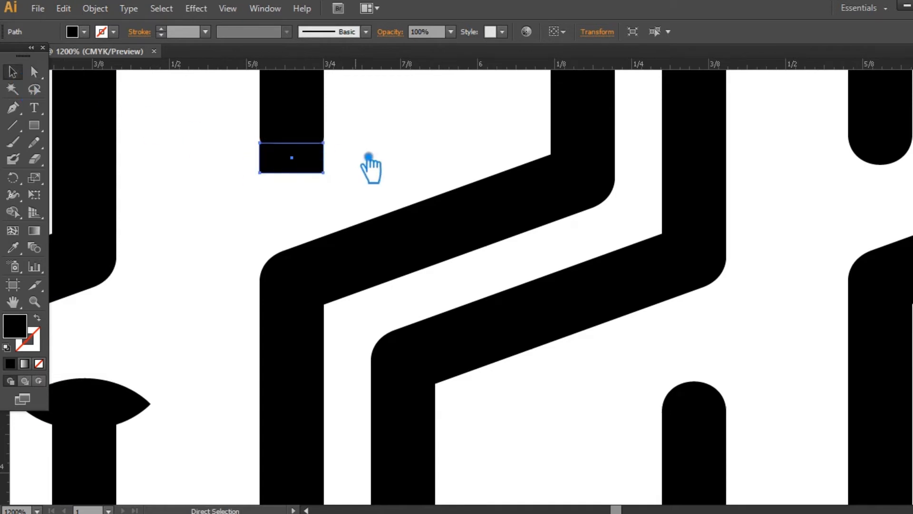
# Copy the fitted black rectangle onto the middle logo's lower-right rounded stroke end and deselect it.
pyautogui.hotkey('ctrl', '-')
pyautogui.hotkey('ctrl', '-')
pyautogui.hotkey('ctrl', '-')
pyautogui.click(418, 256)
pyautogui.moveTo(414, 247); pyautogui.dragTo(558, 334)
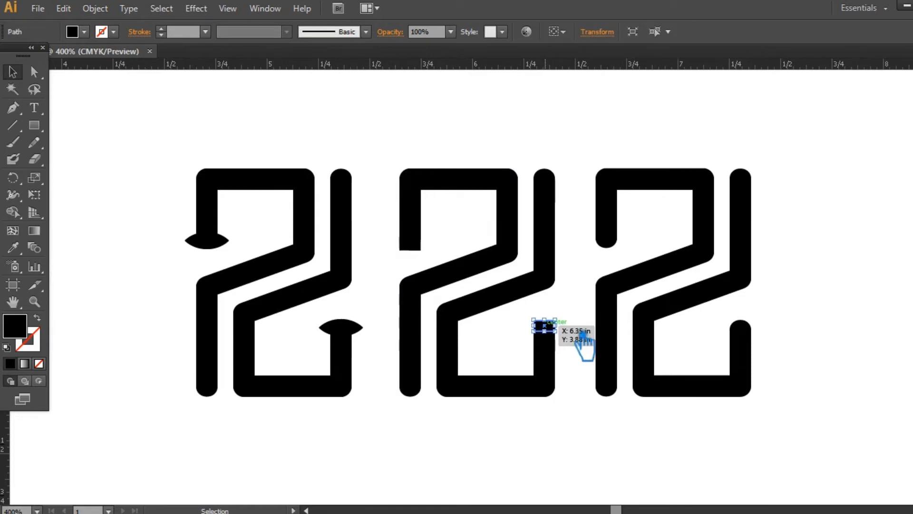
pyautogui.click(581, 315)
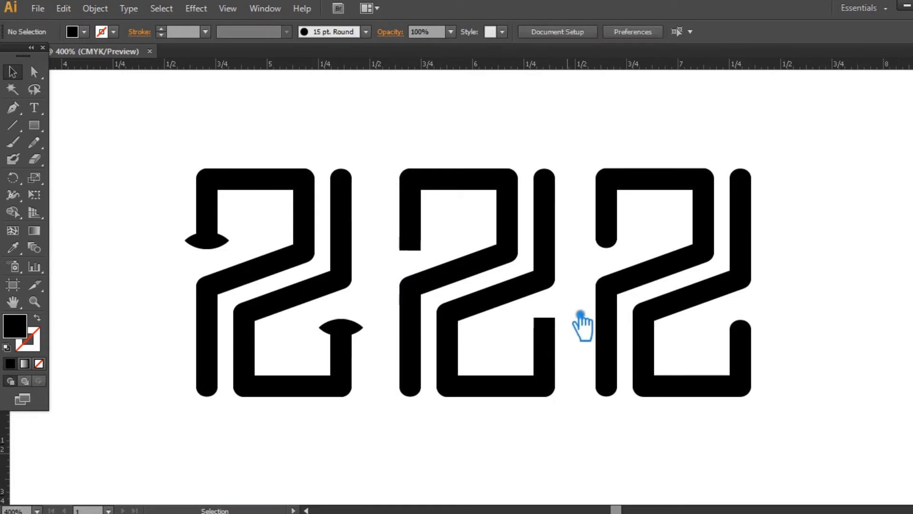
# Unite the middle logo with its two end rectangles using Pathfinder and deselect the result.
pyautogui.moveTo(558, 427); pyautogui.dragTo(462, 293)
pyautogui.moveTo(417, 202); pyautogui.dragTo(391, 149)
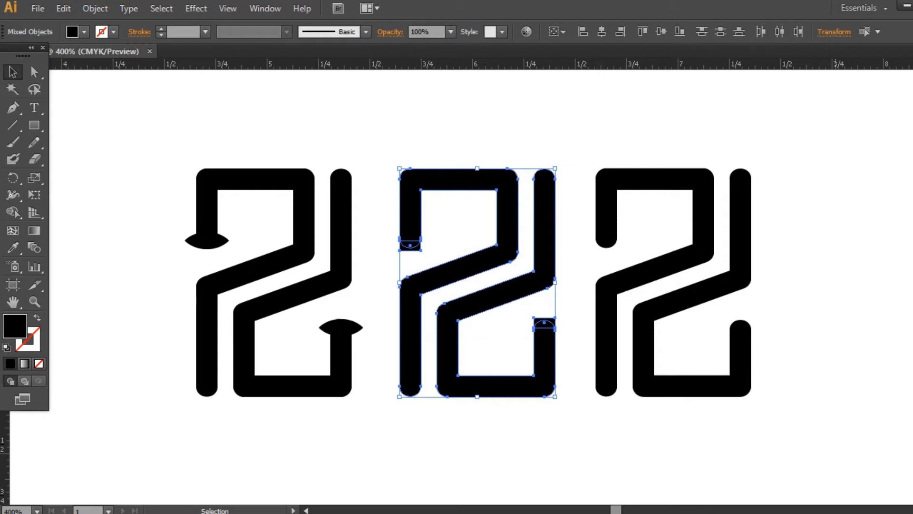
pyautogui.hotkey('ctrl', 'shift', 'F9')
pyautogui.click(804, 378)
pyautogui.click(847, 338)
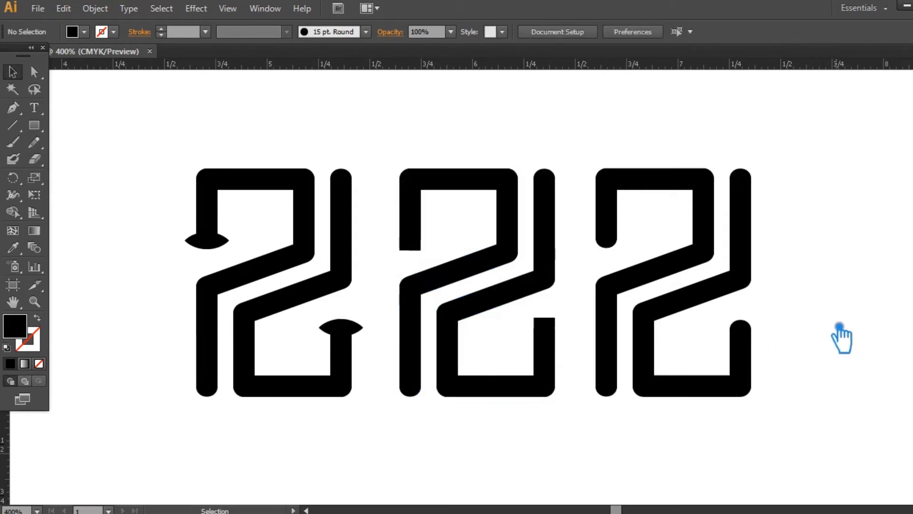
# Distribute the three logos evenly in the horizontal direction, deselect them and save the document.
pyautogui.click(476, 321)
pyautogui.click(341, 323)
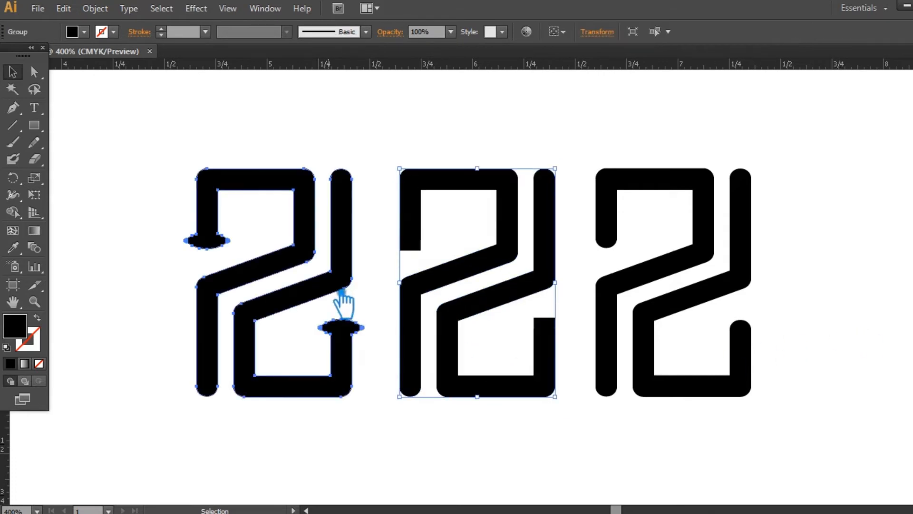
pyautogui.click(668, 292)
pyautogui.click(664, 295)
pyautogui.click(837, 448)
pyautogui.moveTo(807, 434); pyautogui.dragTo(326, 138)
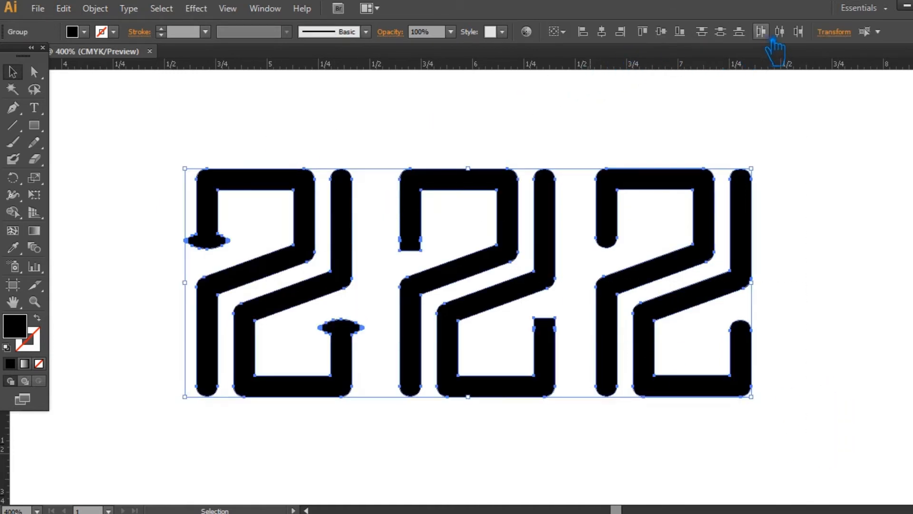
pyautogui.click(808, 248)
pyautogui.moveTo(834, 319)
pyautogui.mouseDown()
pyautogui.moveTo(825, 329)
pyautogui.moveTo(823, 319)
pyautogui.mouseUp()
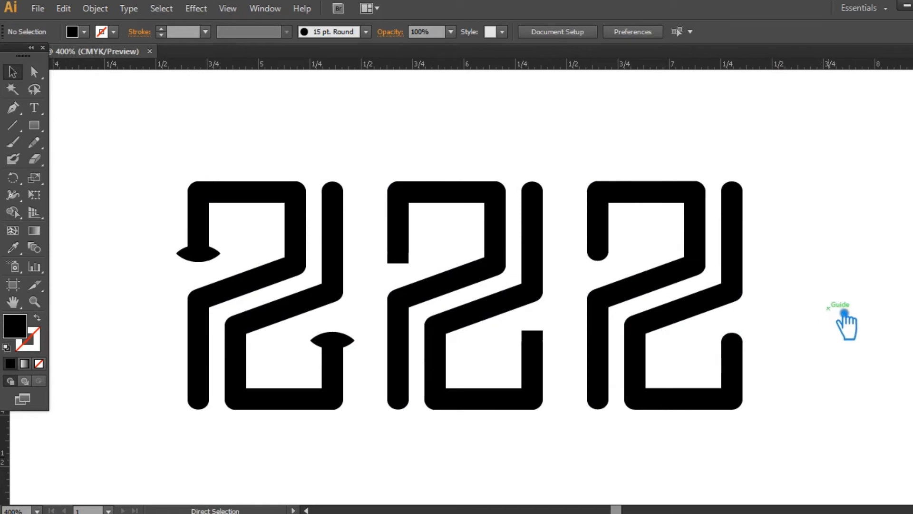
pyautogui.press('s')
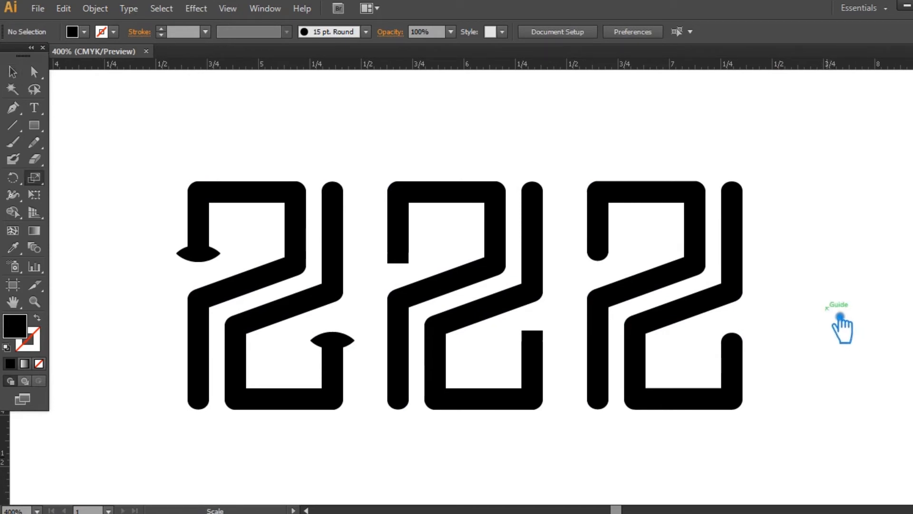
# Set the fill colour for the Rectangle tool to dark grey 564C4F.
pyautogui.press('a')
pyautogui.moveTo(356, 73); pyautogui.dragTo(373, 204)
pyautogui.press('m')
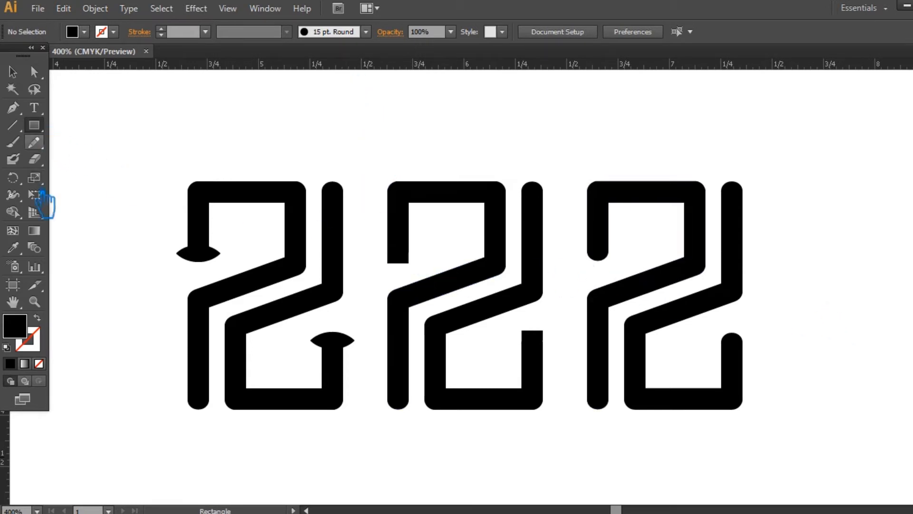
pyautogui.doubleClick(29, 336)
pyautogui.click(320, 240)
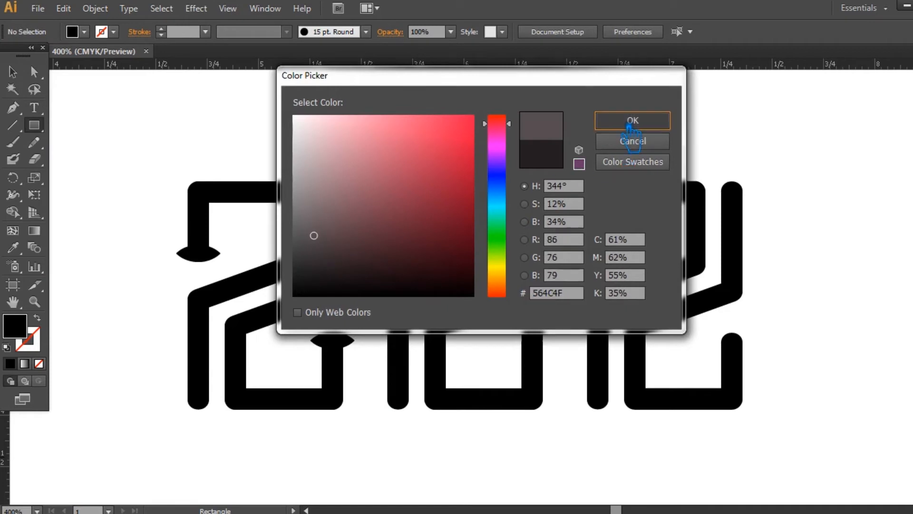
pyautogui.click(618, 120)
# Draw a dark grey rectangle over the middle logo's squared upper-left end and move it slightly below the tip.
pyautogui.moveTo(403, 261); pyautogui.dragTo(420, 271)
pyautogui.click(12, 72)
pyautogui.hotkey('ctrl', '=')
pyautogui.hotkey('ctrl', '=')
pyautogui.hotkey('ctrl', '=')
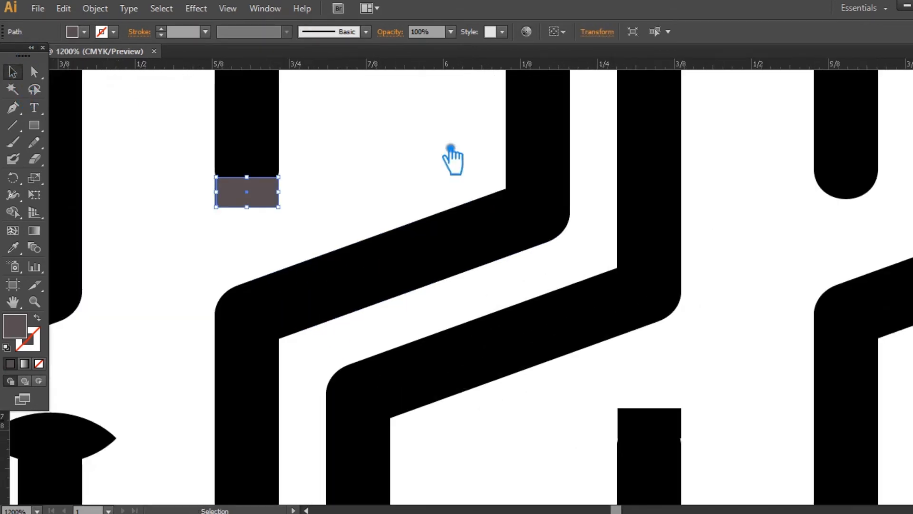
pyautogui.click(405, 150)
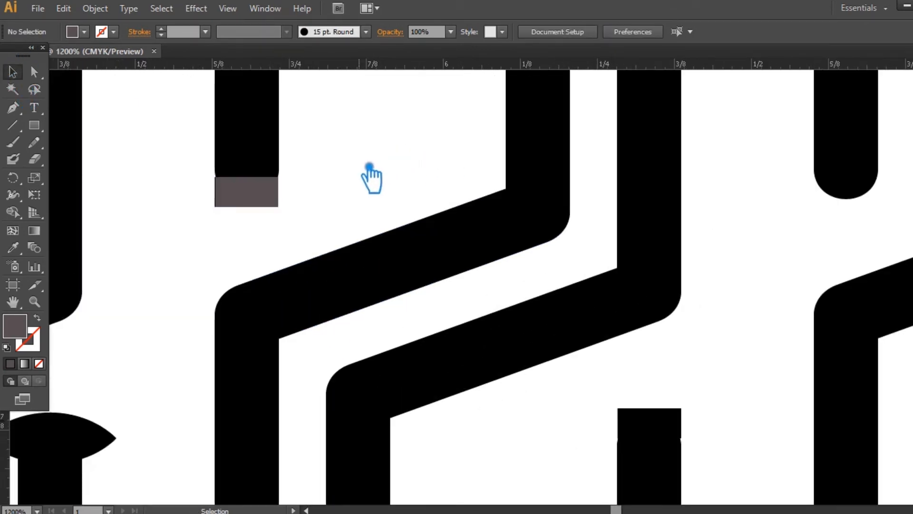
pyautogui.moveTo(257, 195); pyautogui.dragTo(255, 217)
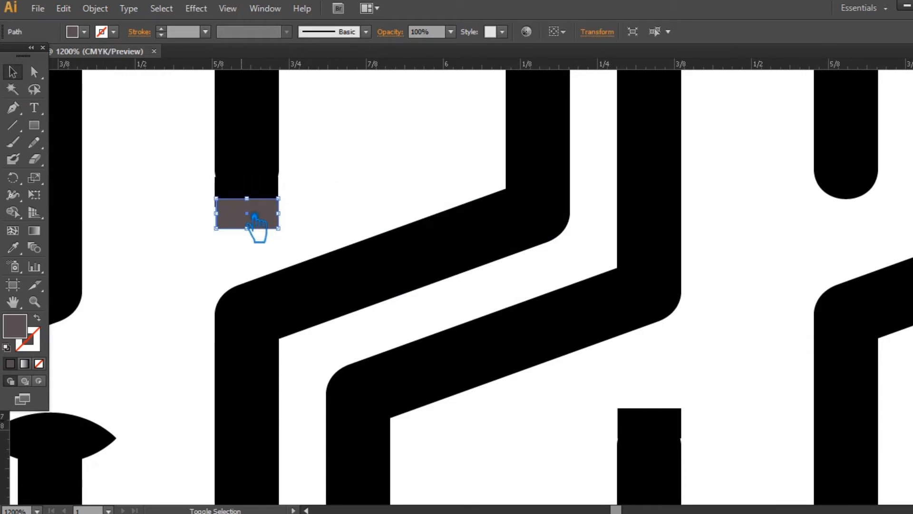
# Delete the leftover anchor points on both sides of the middle logo's squared upper-left stroke end.
pyautogui.click(264, 160)
pyautogui.press('p')
pyautogui.keyDown('ctrl'); pyautogui.click(217, 169); pyautogui.keyUp('ctrl')
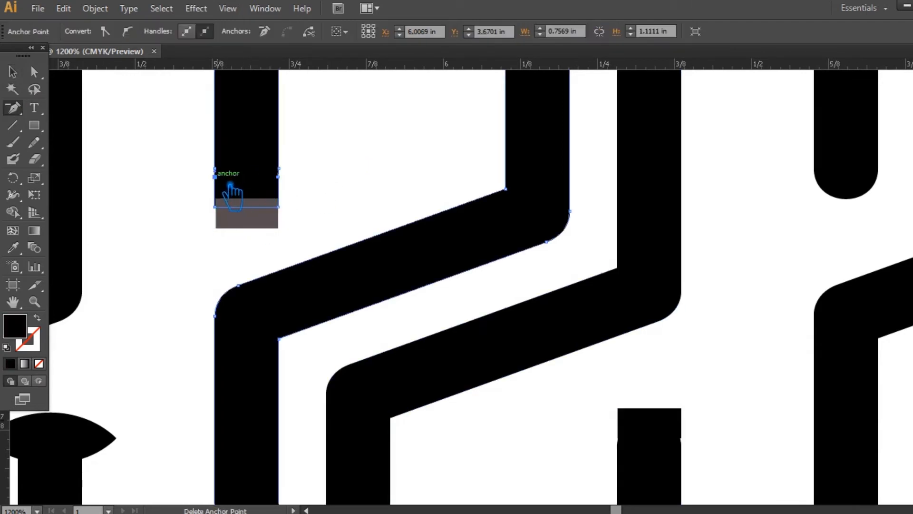
pyautogui.click(229, 183)
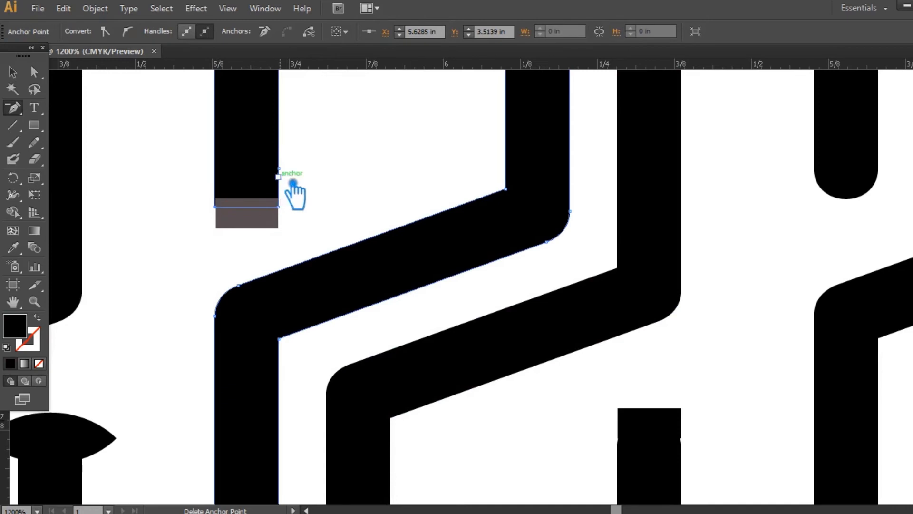
pyautogui.click(293, 175)
pyautogui.click(293, 182)
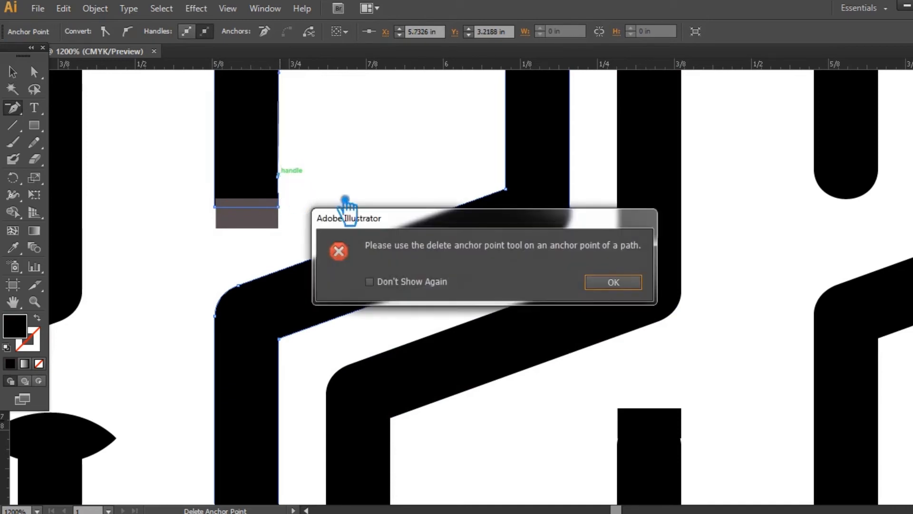
pyautogui.click(595, 283)
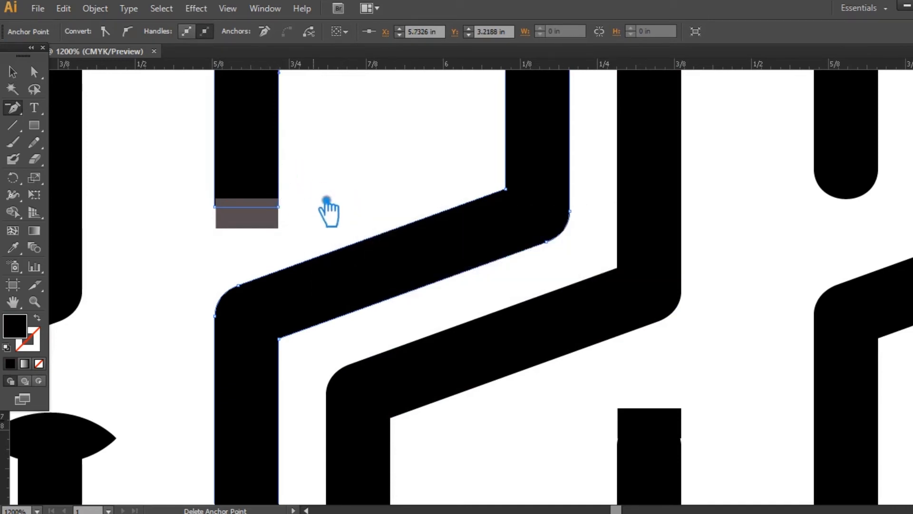
pyautogui.click(291, 228)
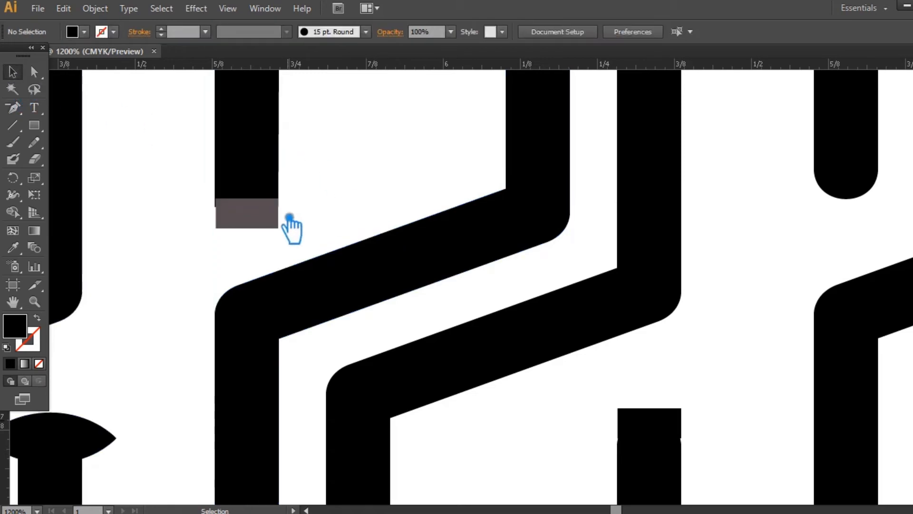
# Replace the offset grey rectangle with a new grey square spanning the full stroke width, flush with the squared upper-left end.
pyautogui.moveTo(248, 227); pyautogui.dragTo(281, 191)
pyautogui.press('Delete')
pyautogui.click(34, 125)
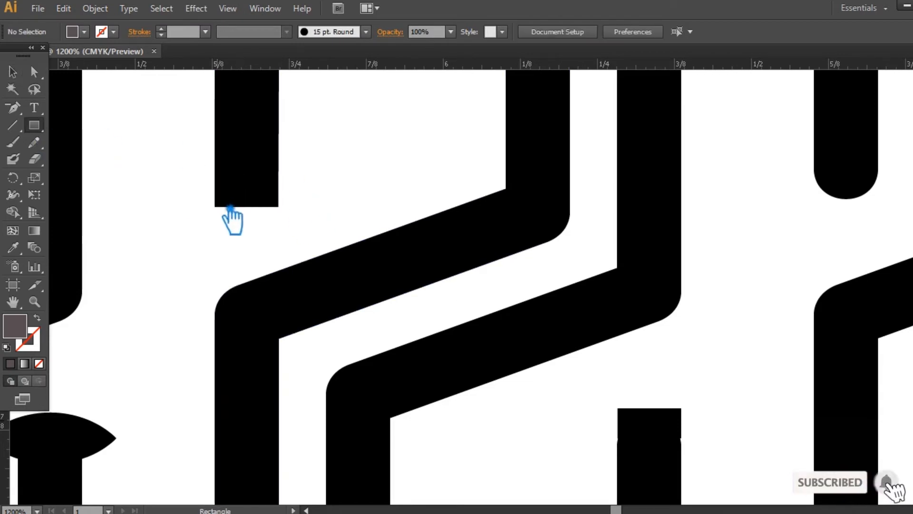
pyautogui.moveTo(227, 213)
pyautogui.mouseDown()
pyautogui.moveTo(277, 205)
pyautogui.moveTo(292, 213)
pyautogui.moveTo(288, 142)
pyautogui.moveTo(289, 150)
pyautogui.mouseUp()
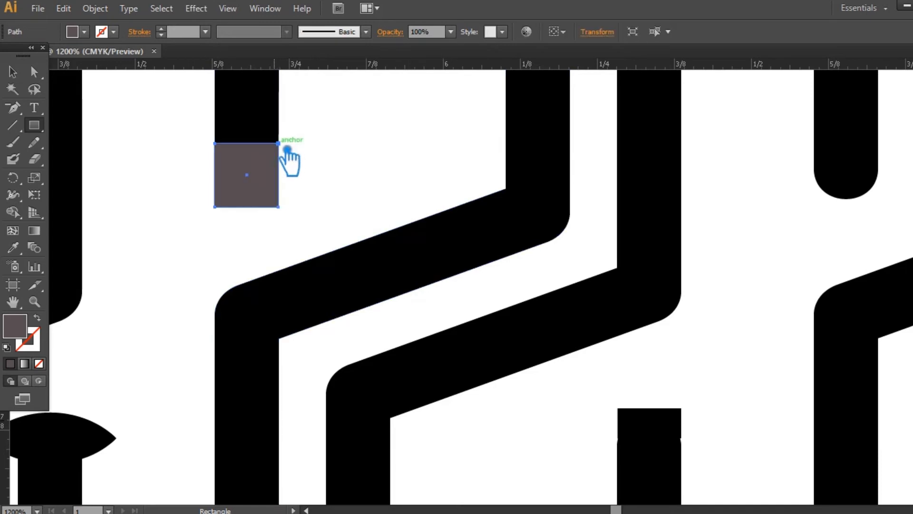
# Lower the grey square's upper edge to make it a shorter rectangle at the stroke end, and deselect it.
pyautogui.click(34, 72)
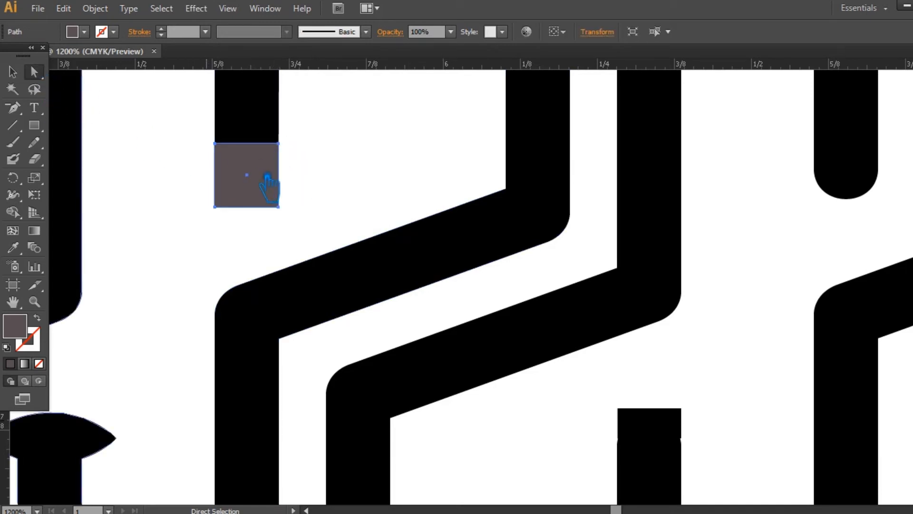
pyautogui.click(215, 143)
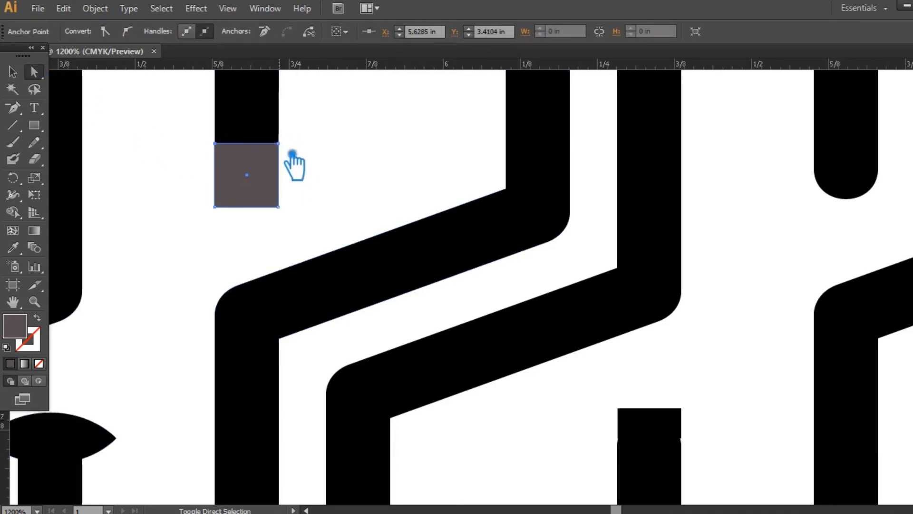
pyautogui.keyDown('shift'); pyautogui.click(279, 143); pyautogui.keyUp('shift')
pyautogui.press('Down')
pyautogui.press('Down')
pyautogui.press('Down')
pyautogui.press('Down')
pyautogui.press('Up')
pyautogui.click(12, 72)
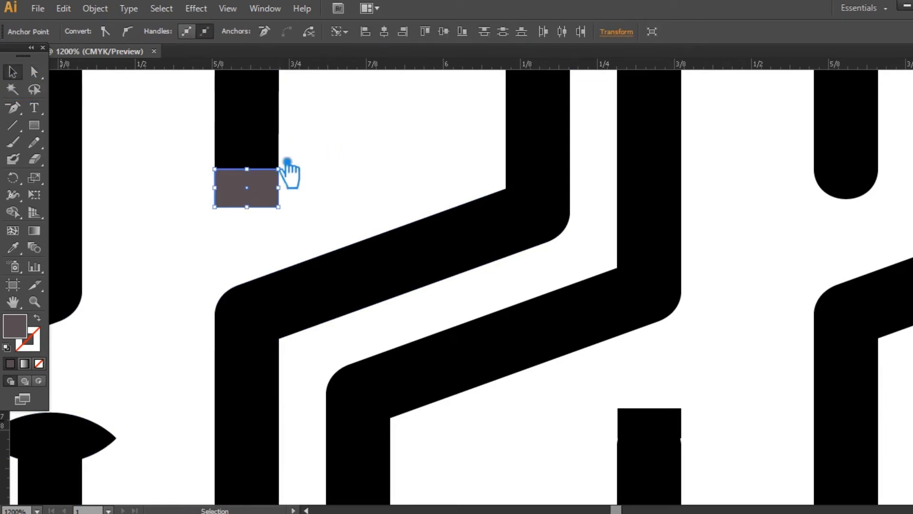
pyautogui.click(418, 185)
# Delete the leftover anchor points on both sides of the middle logo's squared lower-right end and save the document.
pyautogui.click(648, 438)
pyautogui.press('p')
pyautogui.click(692, 446)
pyautogui.click(696, 447)
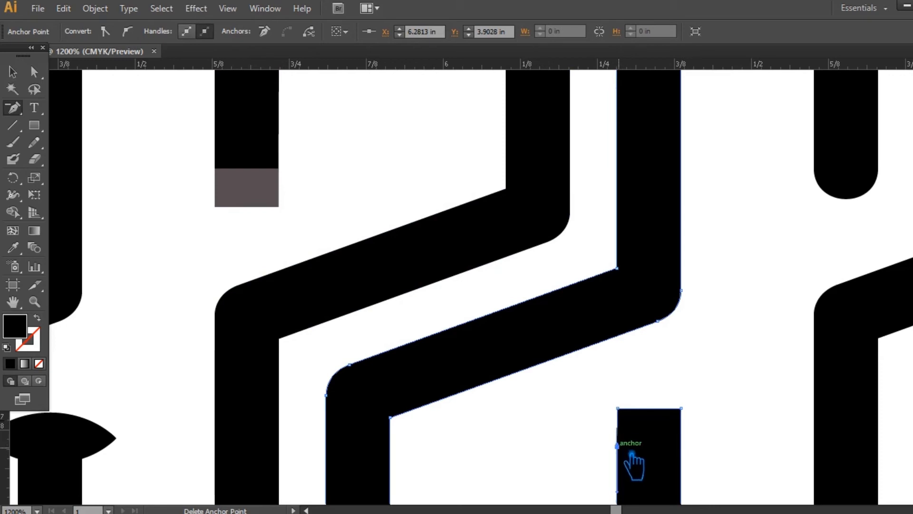
pyautogui.click(15, 72)
pyautogui.click(774, 255)
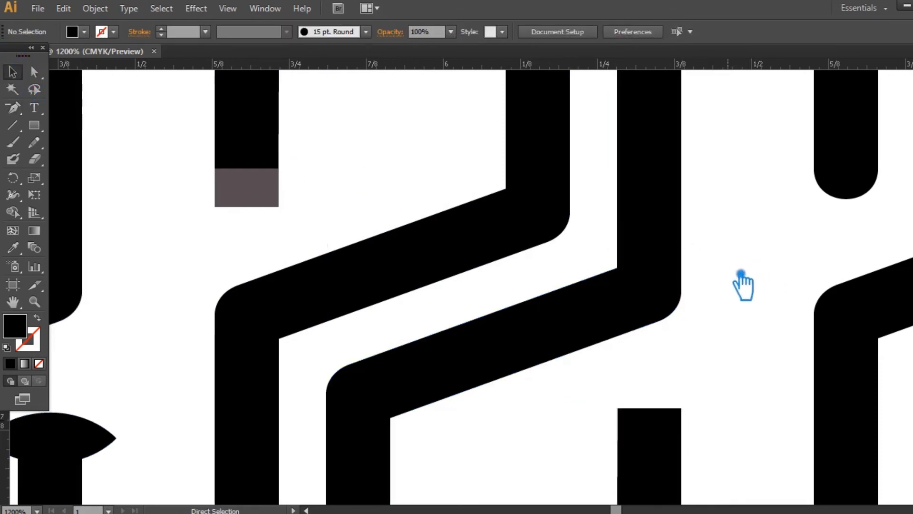
pyautogui.hotkey('ctrl', 's')
pyautogui.press('s')
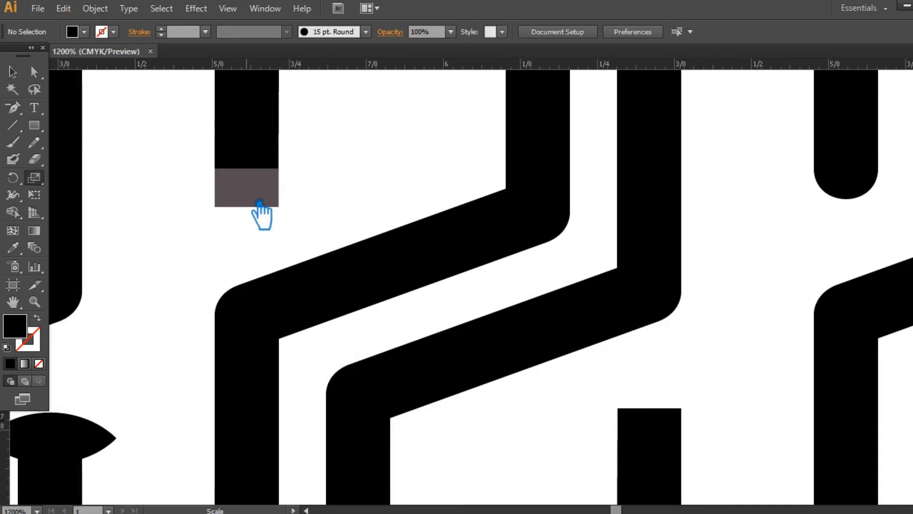
# Copy the grey rectangle onto the middle logo's squared lower-right stroke end, flush with its edges, and deselect it.
pyautogui.click(14, 72)
pyautogui.moveTo(259, 201); pyautogui.dragTo(663, 437)
pyautogui.moveTo(659, 438); pyautogui.dragTo(659, 437)
pyautogui.click(744, 402)
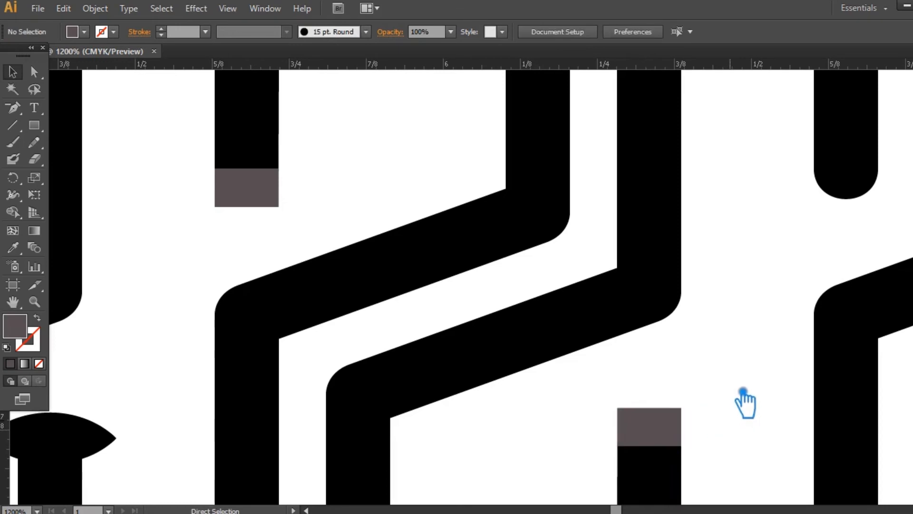
pyautogui.click(655, 431)
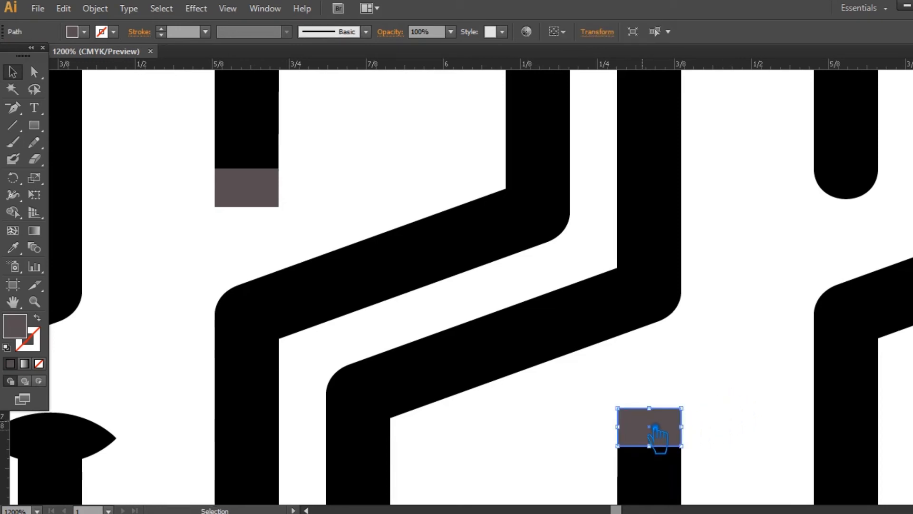
pyautogui.click(740, 283)
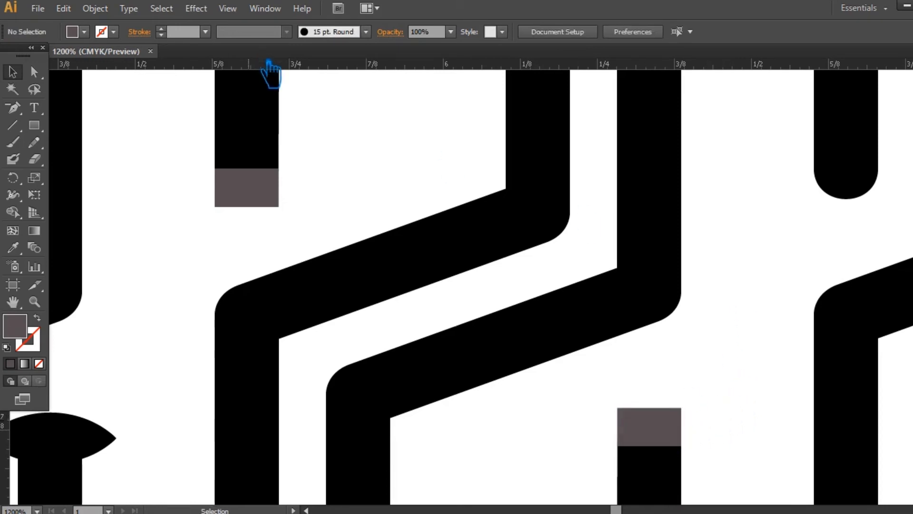
# Place a horizontal guide along the upper edge of the grey rectangle at the upper-left stroke end and show the guides.
pyautogui.moveTo(262, 77); pyautogui.dragTo(260, 169)
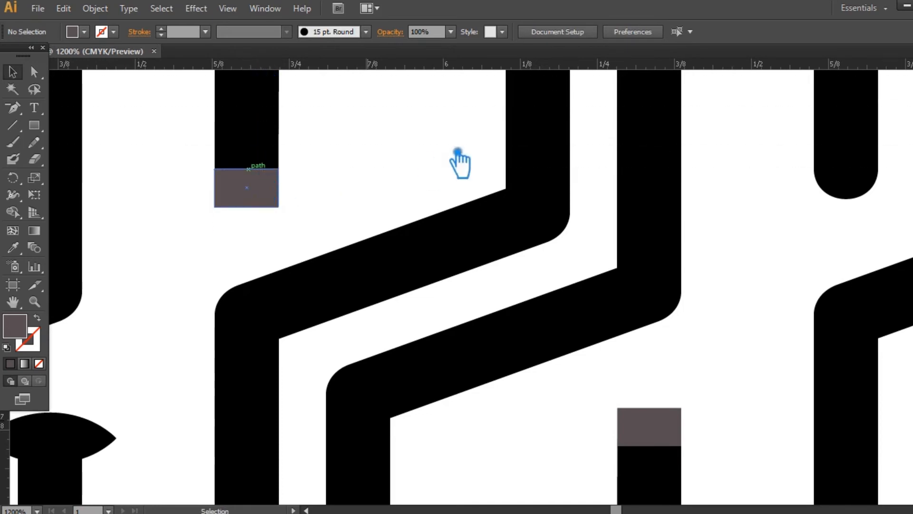
pyautogui.hotkey('ctrl', ';')
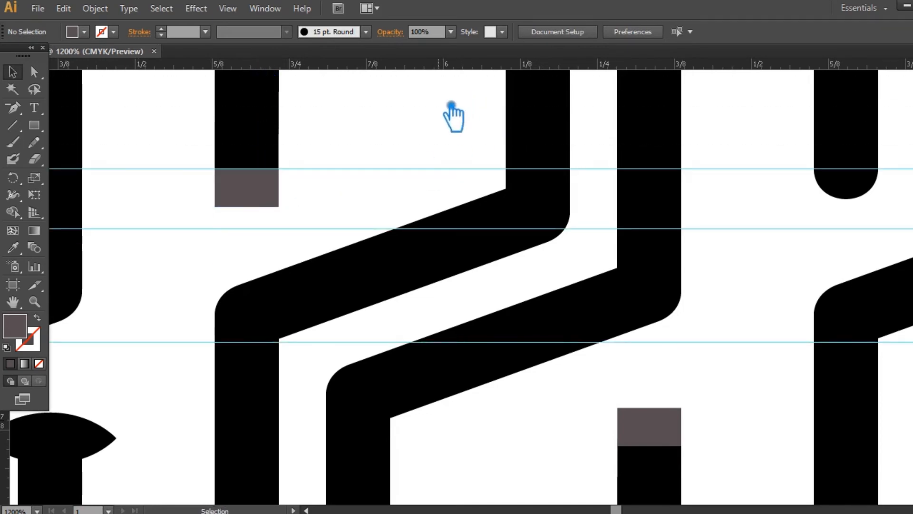
# Place a horizontal guide along the lower edge of the lower-right grey rectangle and delete both grey rectangles from the middle logo.
pyautogui.moveTo(430, 67); pyautogui.dragTo(656, 449)
pyautogui.click(668, 426)
pyautogui.press('Delete')
pyautogui.click(257, 197)
pyautogui.press('Delete')
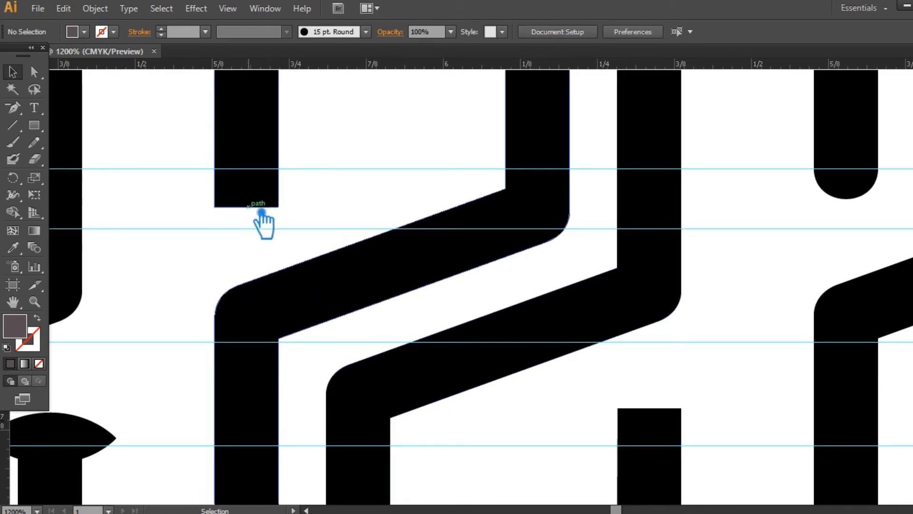
# Add an anchor point on each side of the middle logo's upper-left stroke end where the guide crosses it.
pyautogui.press('p')
pyautogui.press('a')
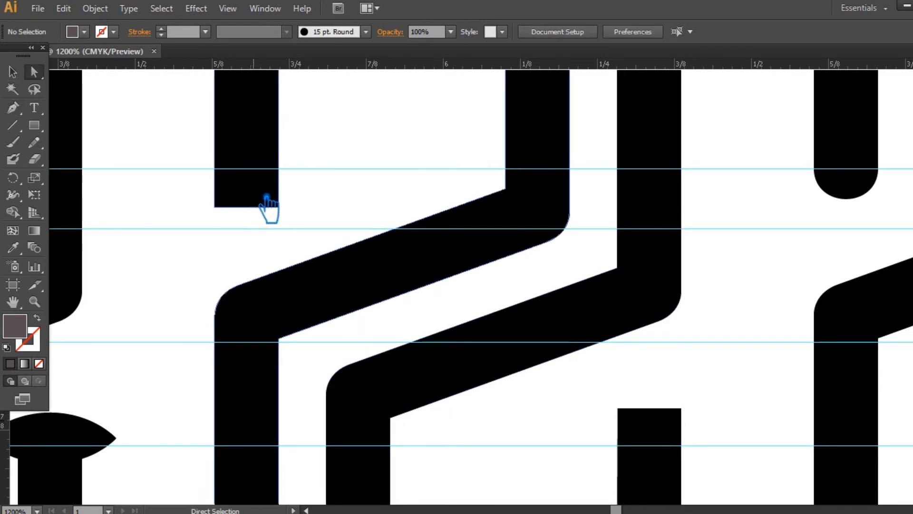
pyautogui.click(260, 204)
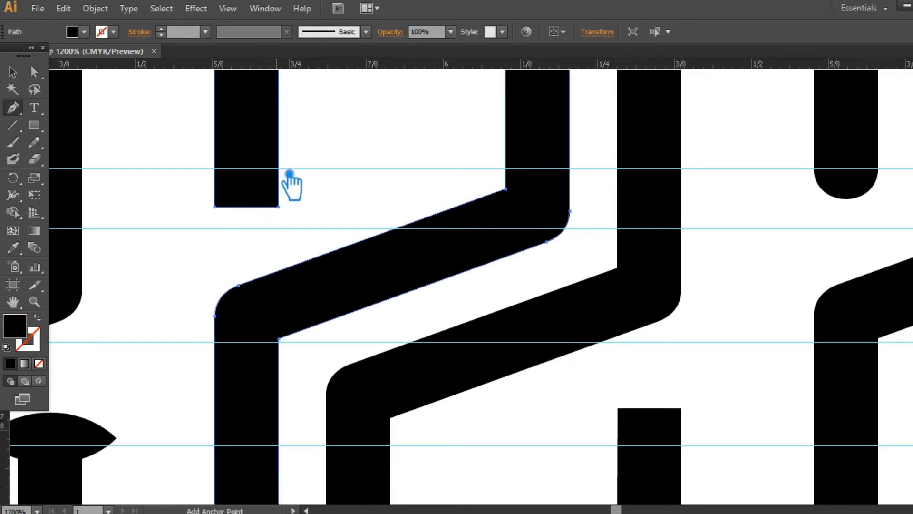
pyautogui.press('p')
pyautogui.click(278, 189)
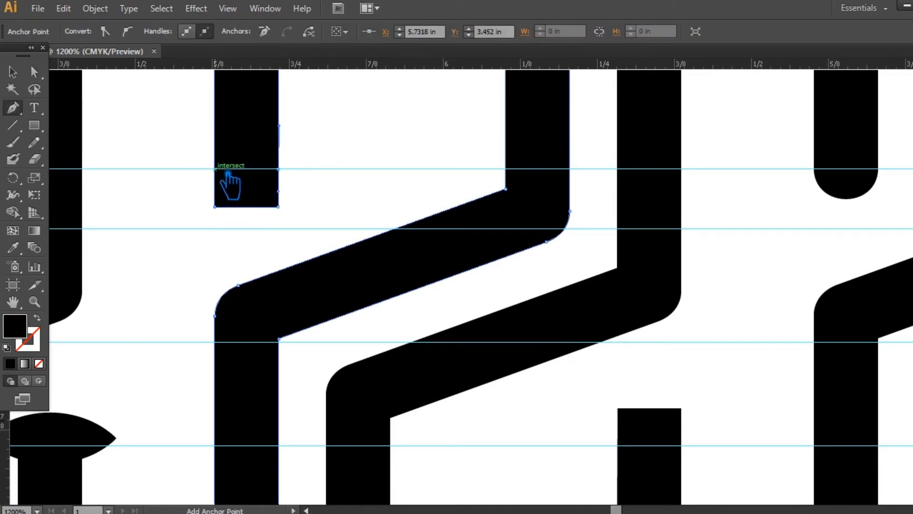
pyautogui.click(215, 169)
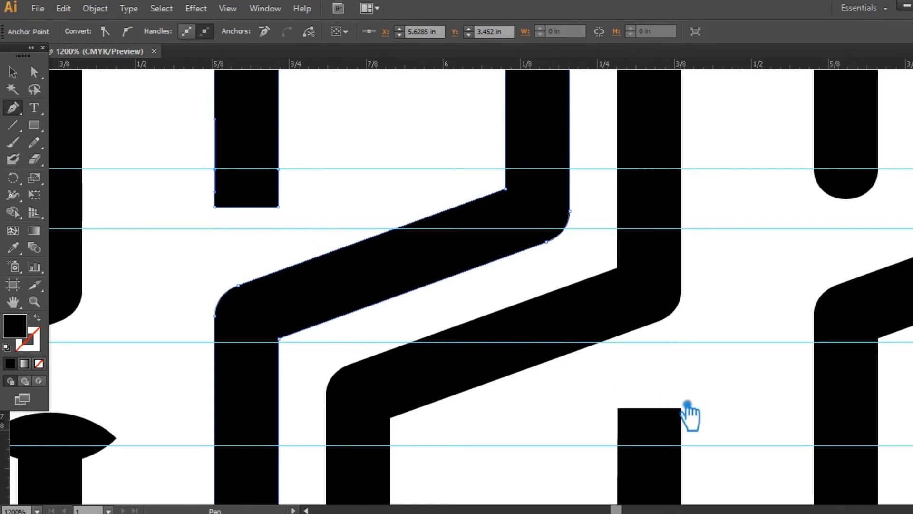
# Add an anchor point on each side of the middle logo's lower-right stroke end where the lowest guide crosses it.
pyautogui.press('a')
pyautogui.click(650, 428)
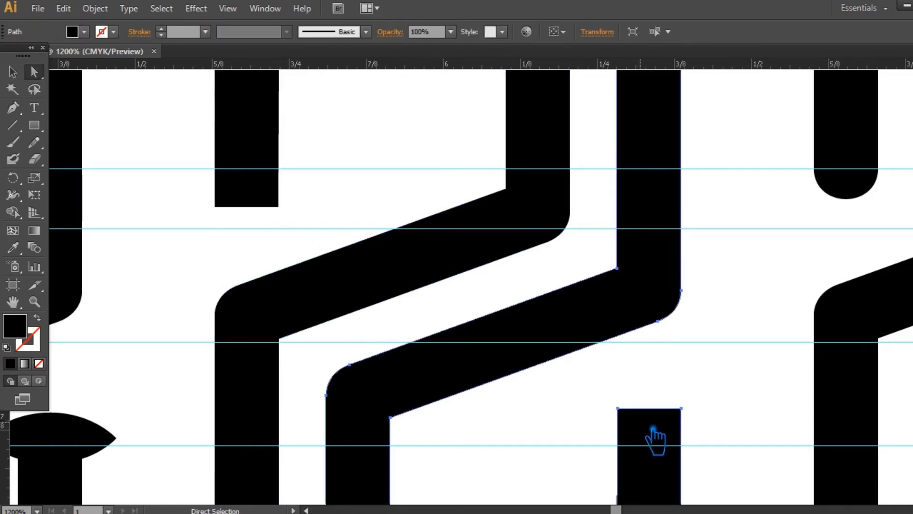
pyautogui.press('p')
pyautogui.click(618, 446)
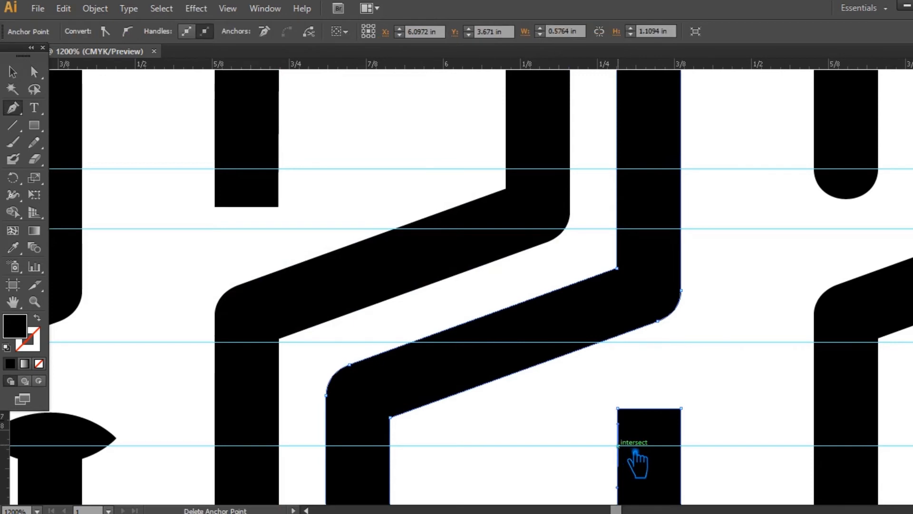
pyautogui.click(681, 446)
# Move the right corner points of both squared stroke ends outward together to form curved flares on their right sides.
pyautogui.press('a')
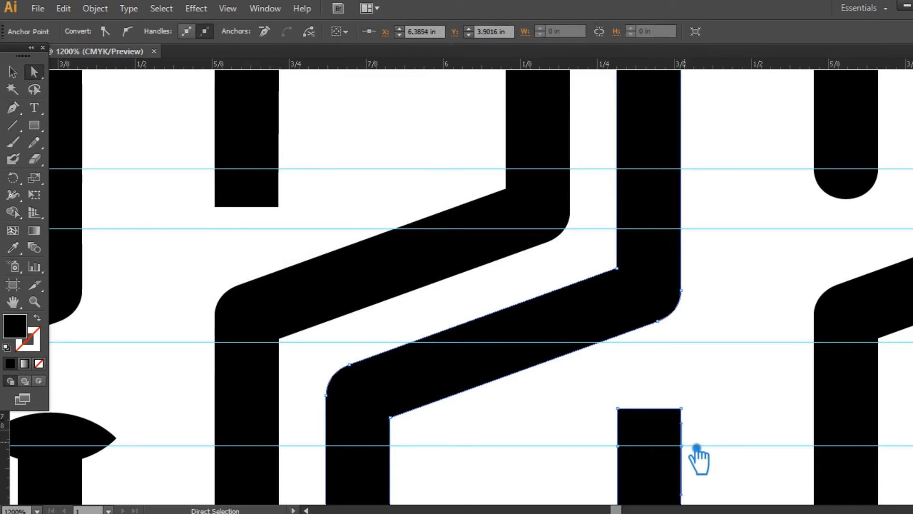
pyautogui.click(290, 212)
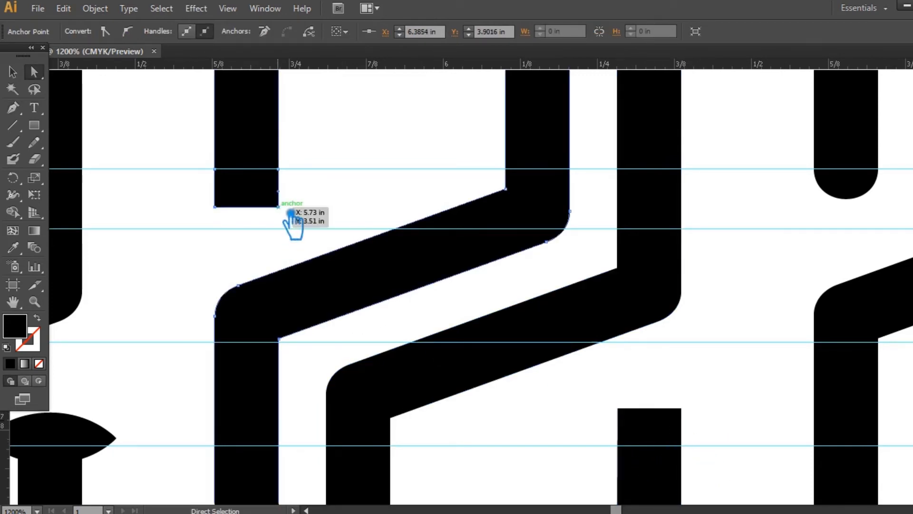
pyautogui.keyDown('shift'); pyautogui.click(694, 412); pyautogui.keyUp('shift')
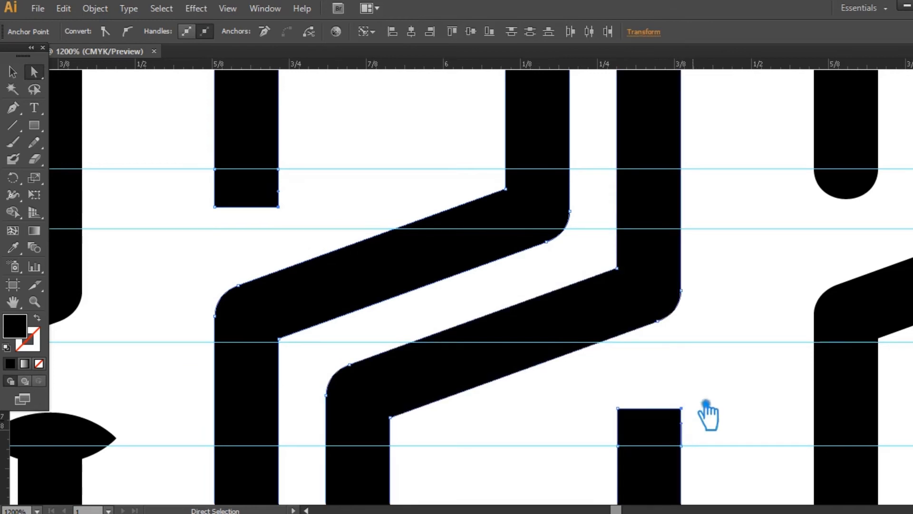
pyautogui.moveTo(704, 402); pyautogui.dragTo(670, 405)
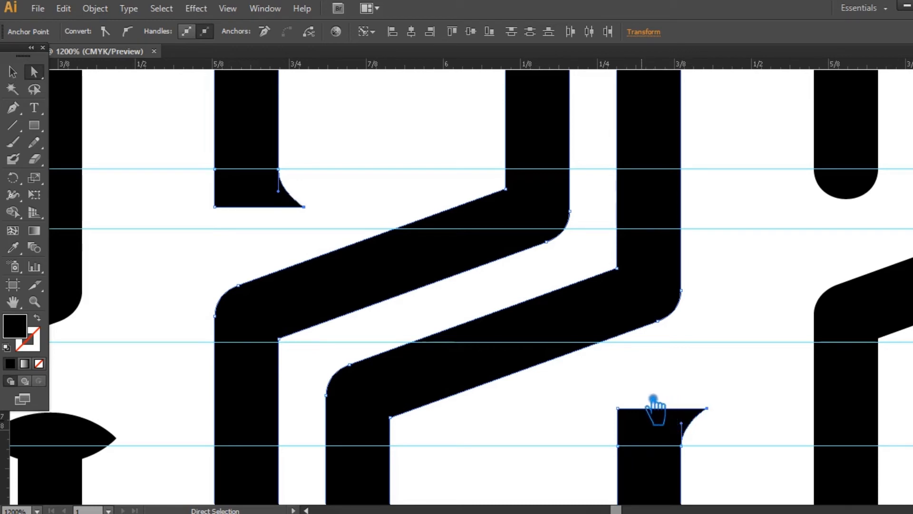
# Nudge the left corner points of both stroke ends outward to mirror the right-hand flares, and deselect the paths.
pyautogui.click(619, 410)
pyautogui.keyDown('shift'); pyautogui.click(225, 212); pyautogui.keyUp('shift')
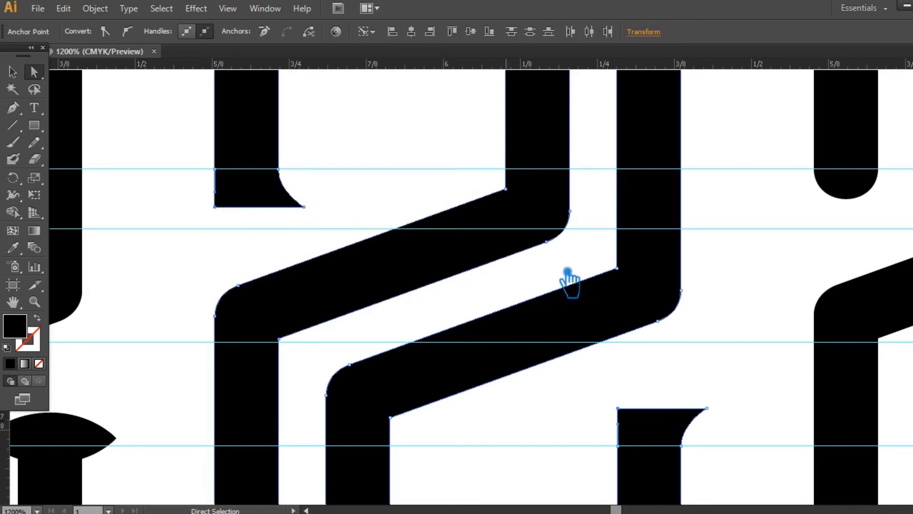
pyautogui.press('Left')
pyautogui.press('Left')
pyautogui.press('Left')
pyautogui.press('Left')
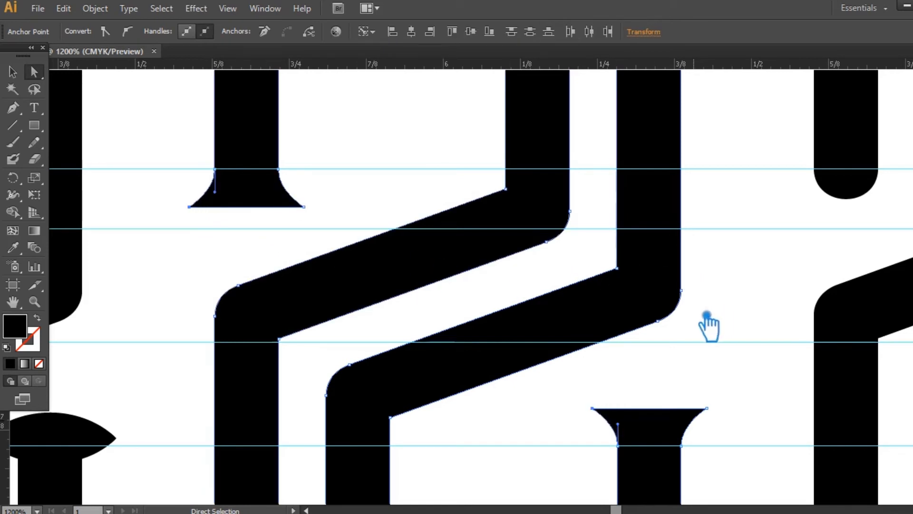
pyautogui.keyDown('ctrl'); pyautogui.click(773, 308); pyautogui.keyUp('ctrl')
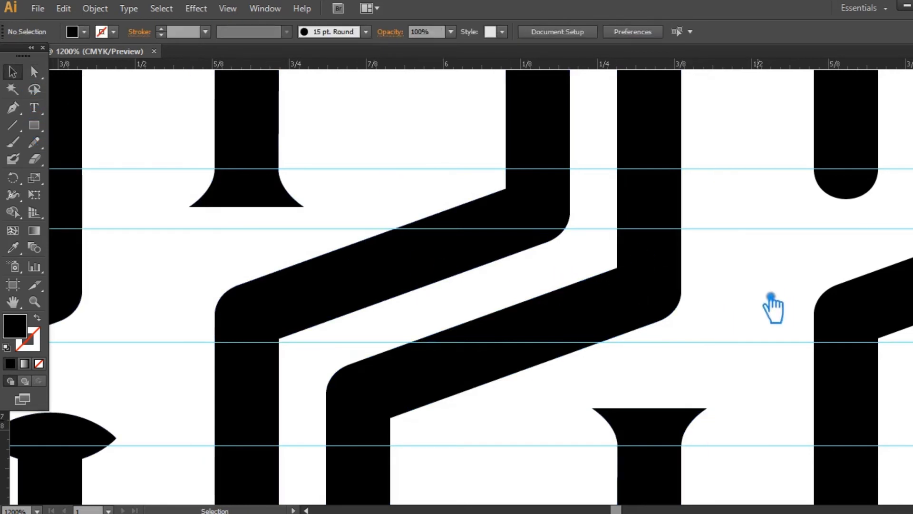
# Hide the guides around the three logo variants.
pyautogui.hotkey('ctrl', '-')
pyautogui.hotkey('ctrl', '-')
pyautogui.hotkey('ctrl', '-')
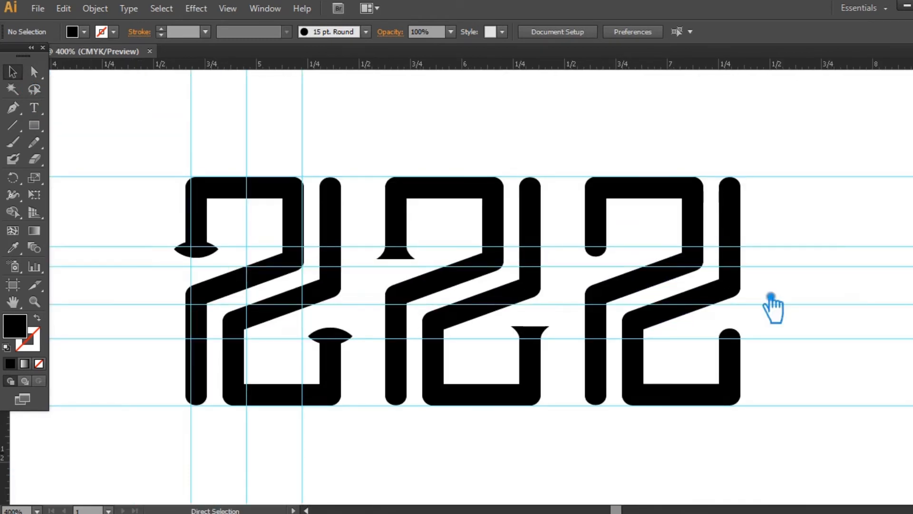
pyautogui.hotkey('ctrl', ';')
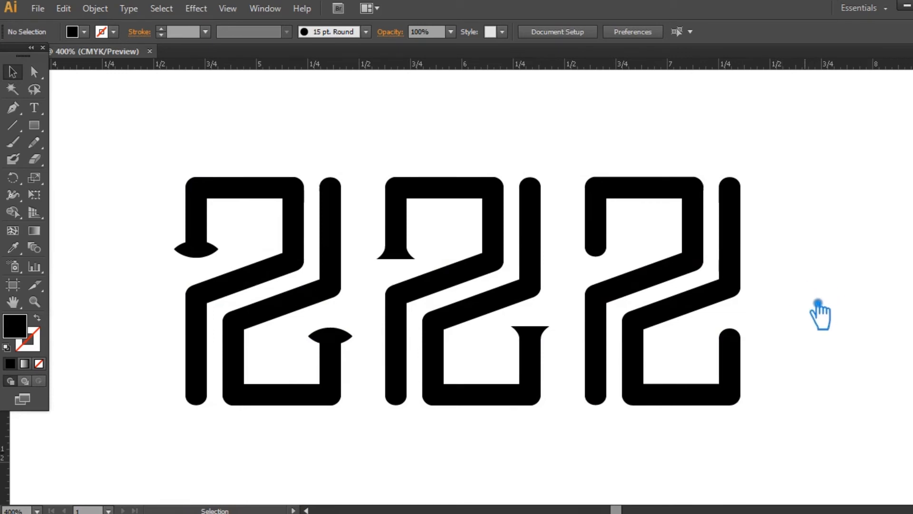
# Fill the whole left logo with brown 8E714F and deselect it.
pyautogui.click(285, 283)
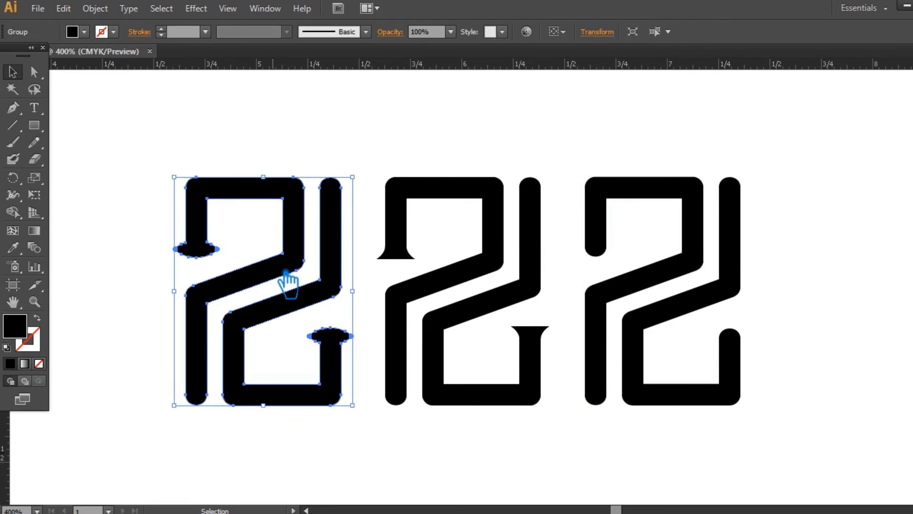
pyautogui.doubleClick(27, 335)
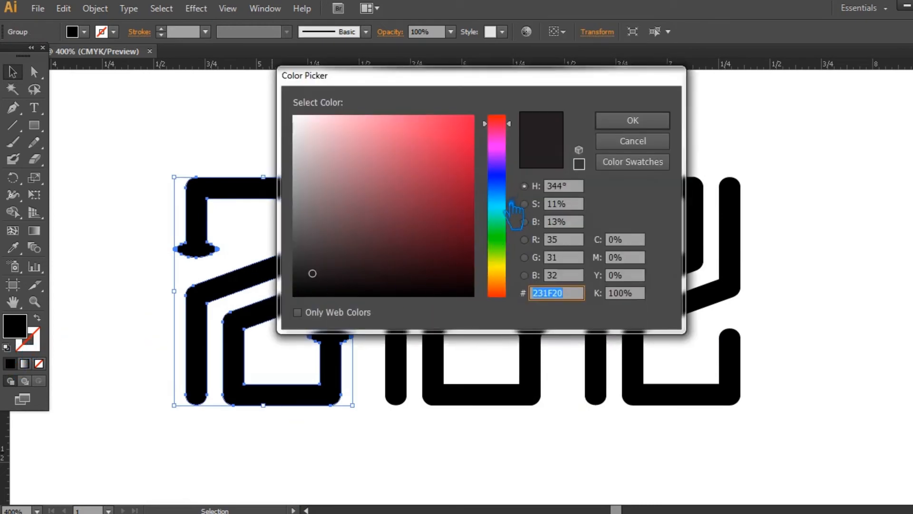
pyautogui.moveTo(511, 248); pyautogui.dragTo(510, 287)
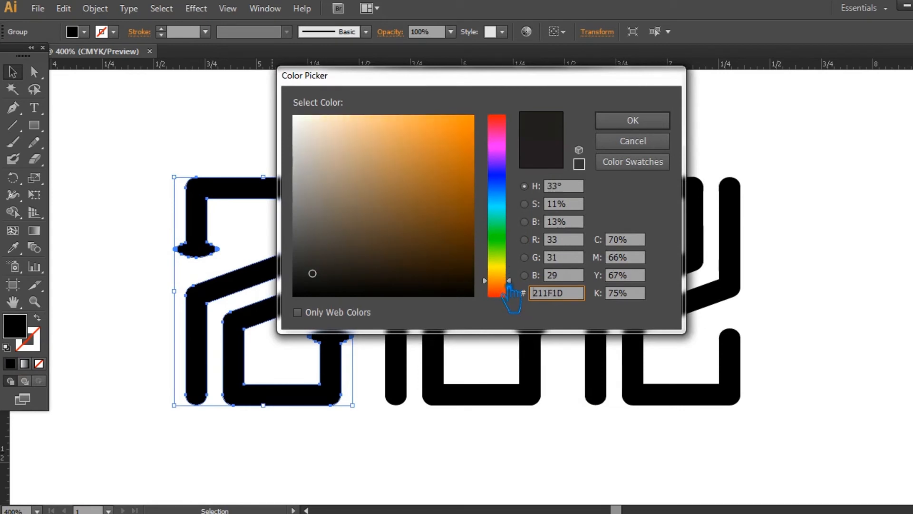
pyautogui.moveTo(395, 213); pyautogui.dragTo(388, 201)
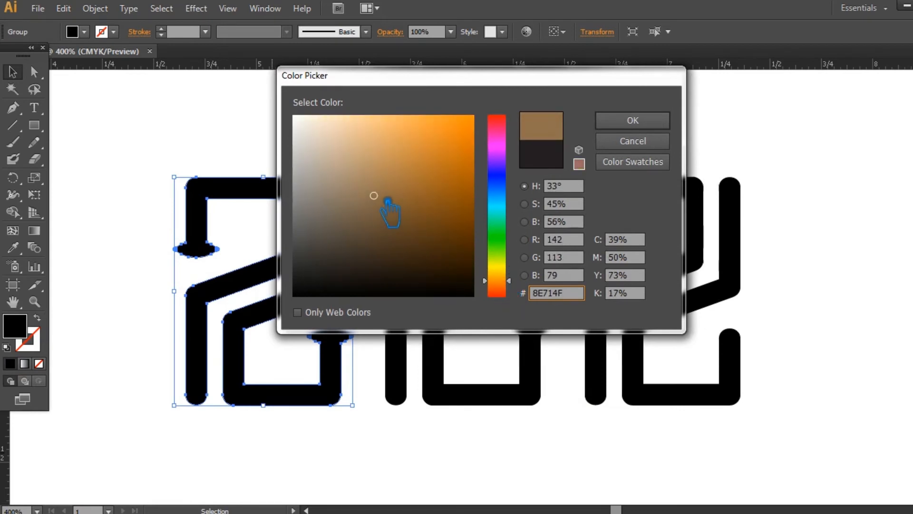
pyautogui.click(633, 120)
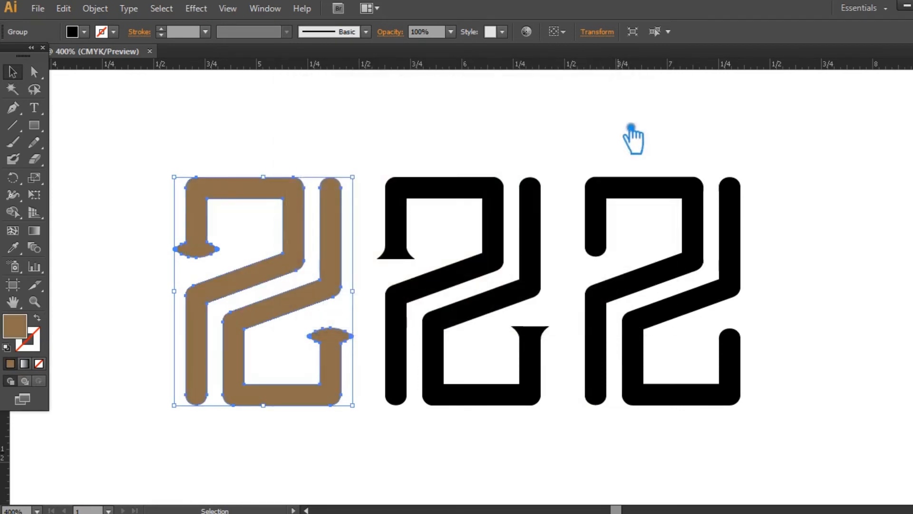
pyautogui.click(524, 142)
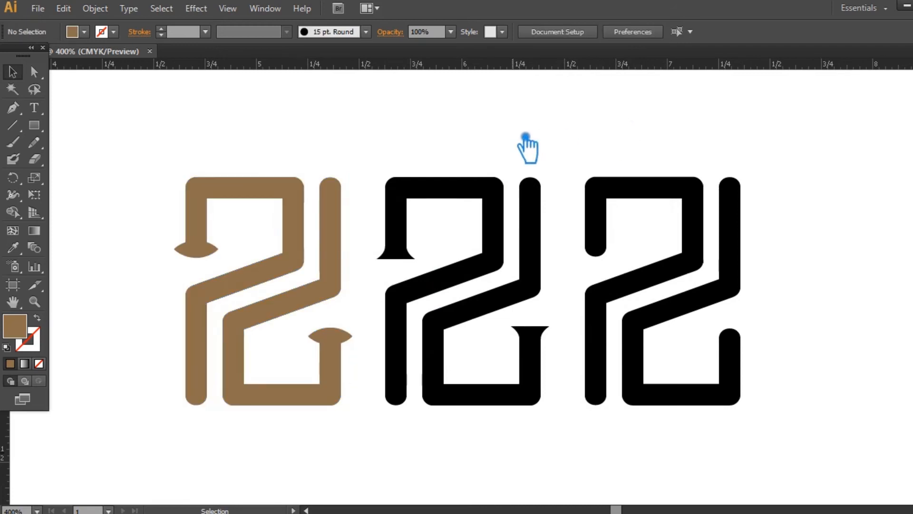
# Ungroup the brown left logo into its separate strokes and deselect them.
pyautogui.click(308, 230)
pyautogui.rightClick(308, 230)
pyautogui.click(314, 305)
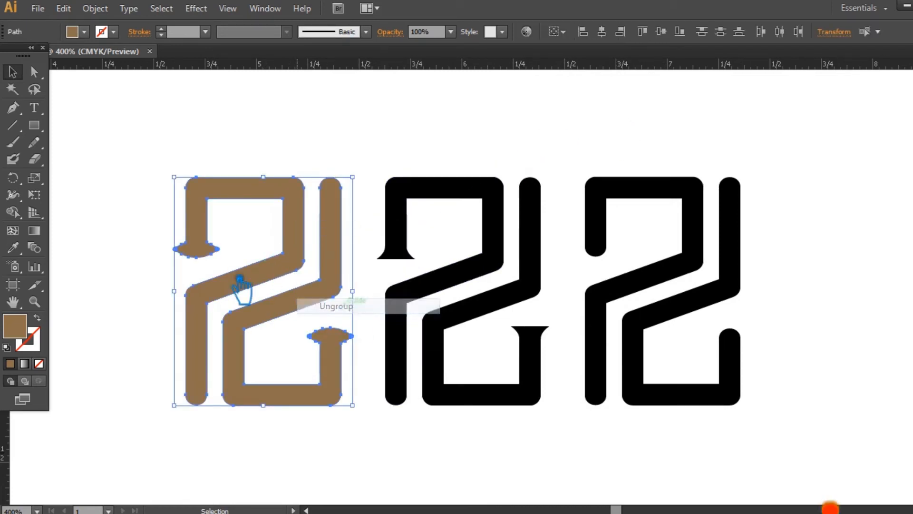
pyautogui.click(275, 252)
# Fill the left logo's upper-left stroke with the lighter brown 9E7E5E and deselect it.
pyautogui.click(316, 236)
pyautogui.doubleClick(19, 331)
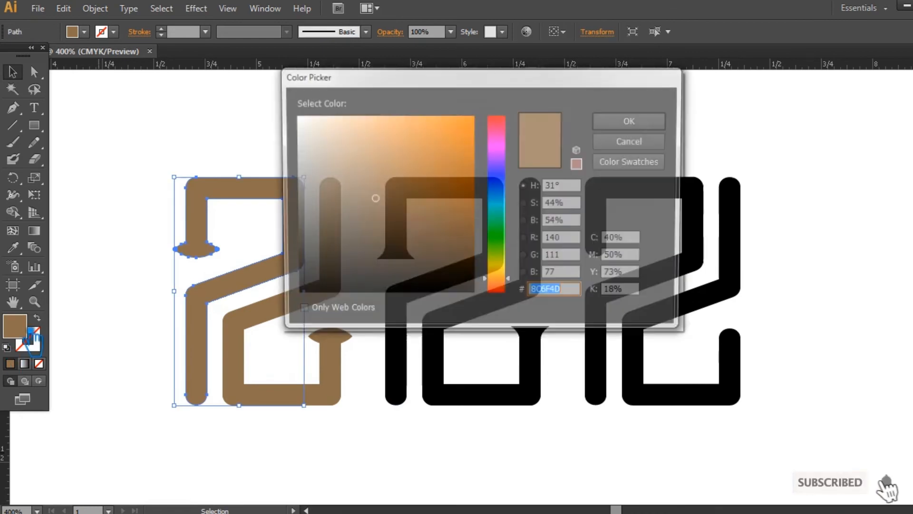
pyautogui.click(369, 184)
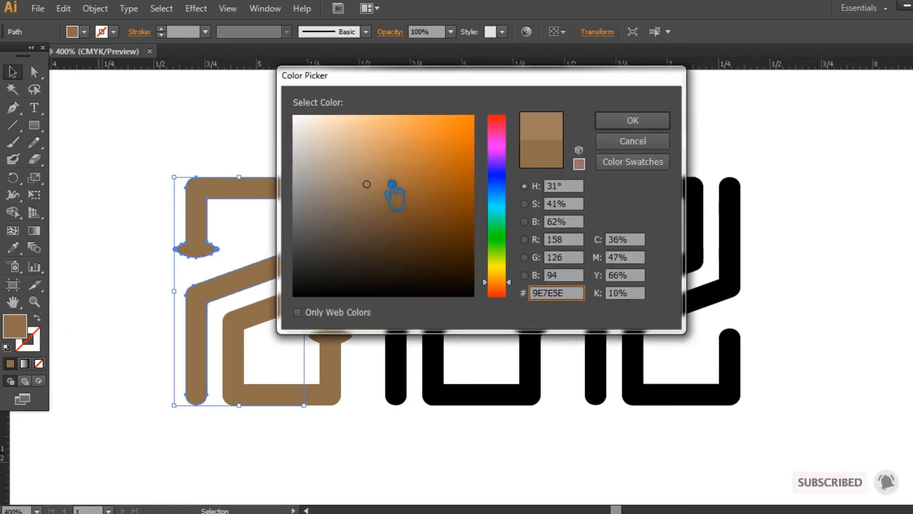
pyautogui.click(632, 124)
pyautogui.click(370, 155)
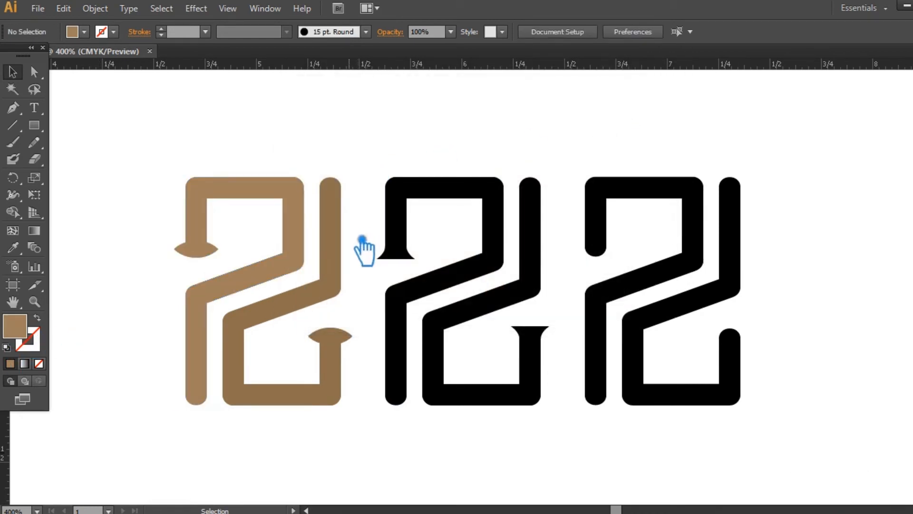
# Fill the left logo's lower-right stroke with the darker brown 775C42 and deselect it.
pyautogui.click(306, 315)
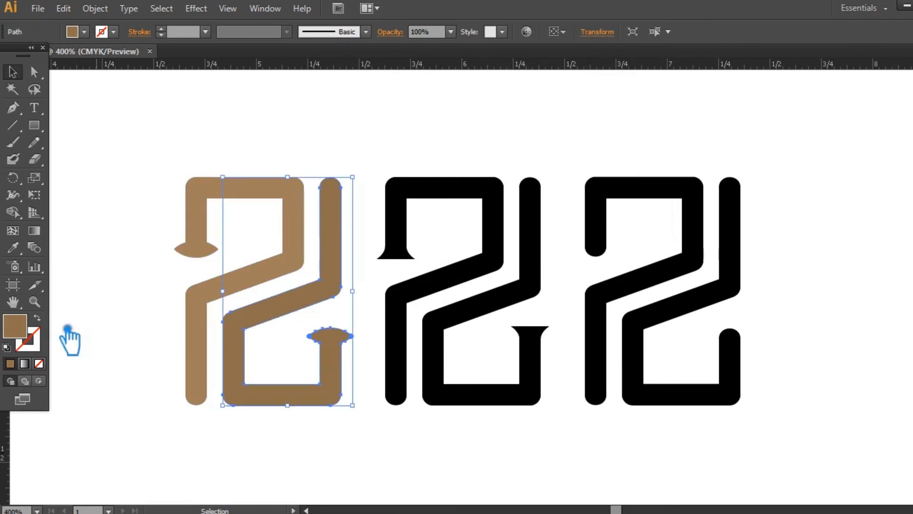
pyautogui.doubleClick(18, 328)
pyautogui.click(387, 217)
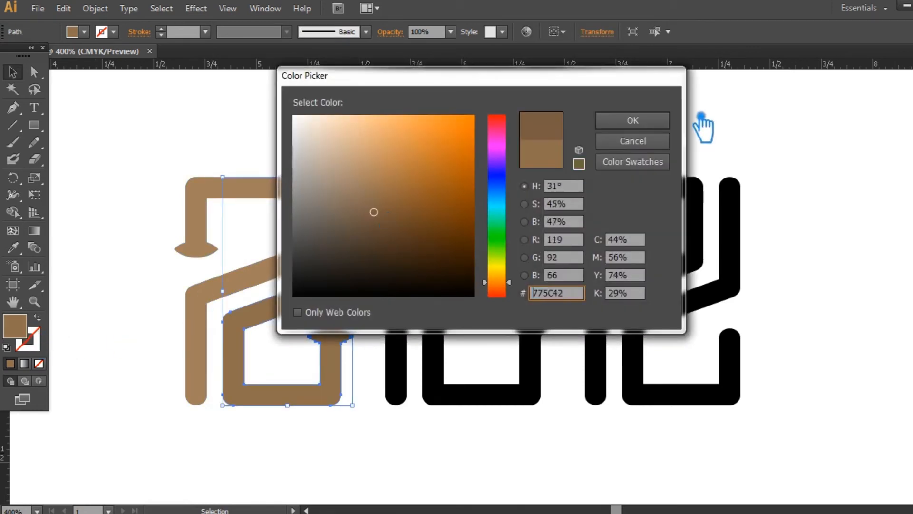
pyautogui.click(632, 121)
pyautogui.click(435, 172)
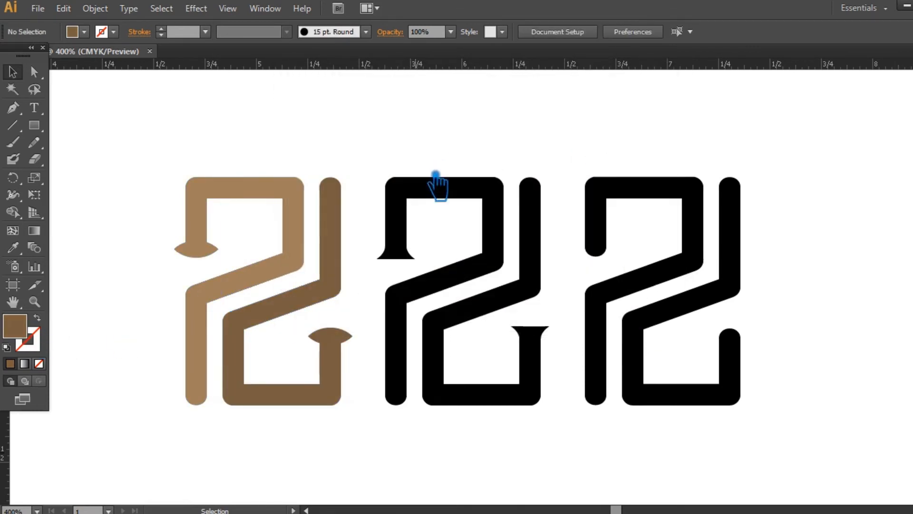
# Select only the middle logo's upper-left stroke and sample the left logo's light brown onto it with the Eyedropper.
pyautogui.click(508, 220)
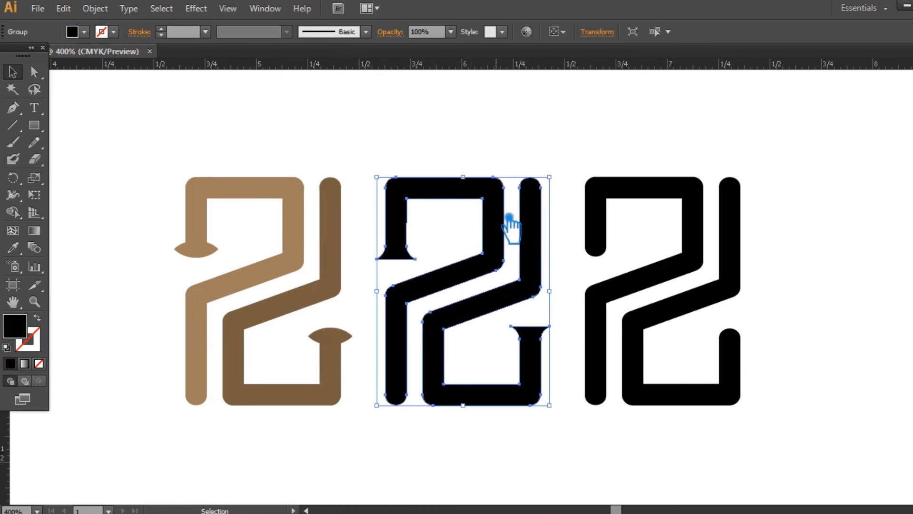
pyautogui.click(469, 457)
pyautogui.press('a')
pyautogui.click(506, 255)
pyautogui.click(13, 247)
pyautogui.click(251, 202)
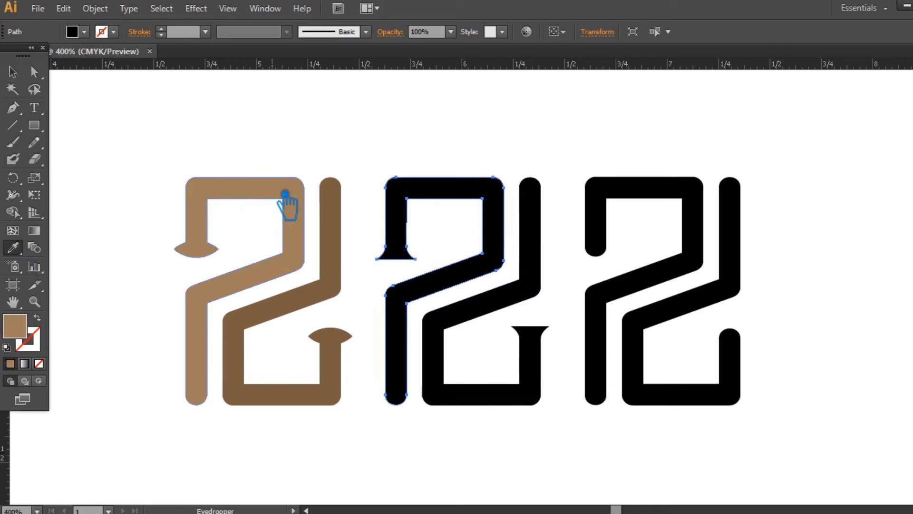
# Change the fill of the middle logo's upper-left stroke to olive green 7D9926 and deselect it.
pyautogui.doubleClick(14, 326)
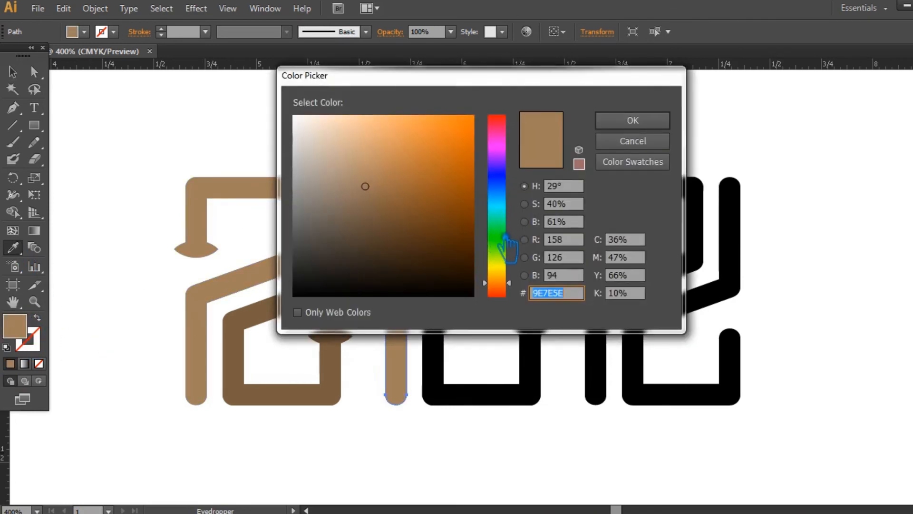
pyautogui.moveTo(512, 263)
pyautogui.mouseDown()
pyautogui.moveTo(510, 249)
pyautogui.moveTo(510, 256)
pyautogui.mouseUp()
pyautogui.moveTo(449, 238)
pyautogui.mouseDown()
pyautogui.moveTo(434, 194)
pyautogui.moveTo(435, 203)
pyautogui.mouseUp()
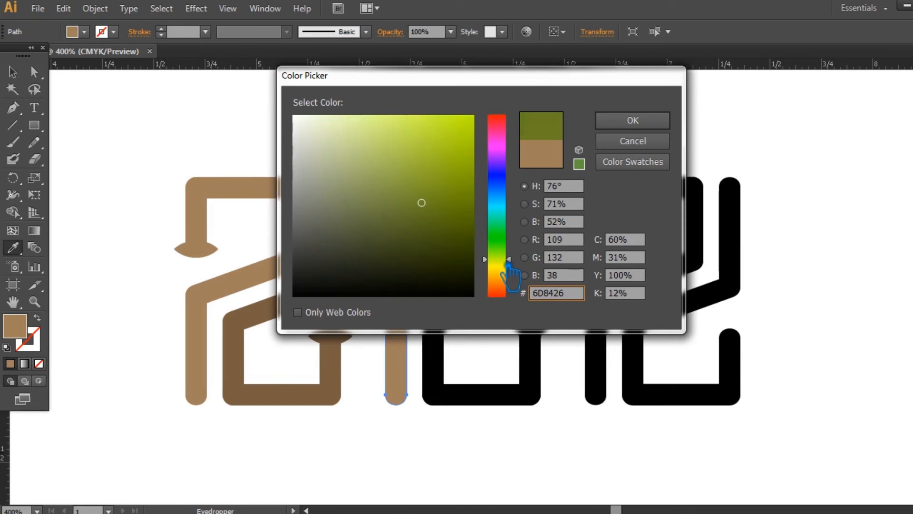
pyautogui.moveTo(437, 208)
pyautogui.mouseDown()
pyautogui.moveTo(440, 233)
pyautogui.moveTo(445, 196)
pyautogui.mouseUp()
pyautogui.click(618, 121)
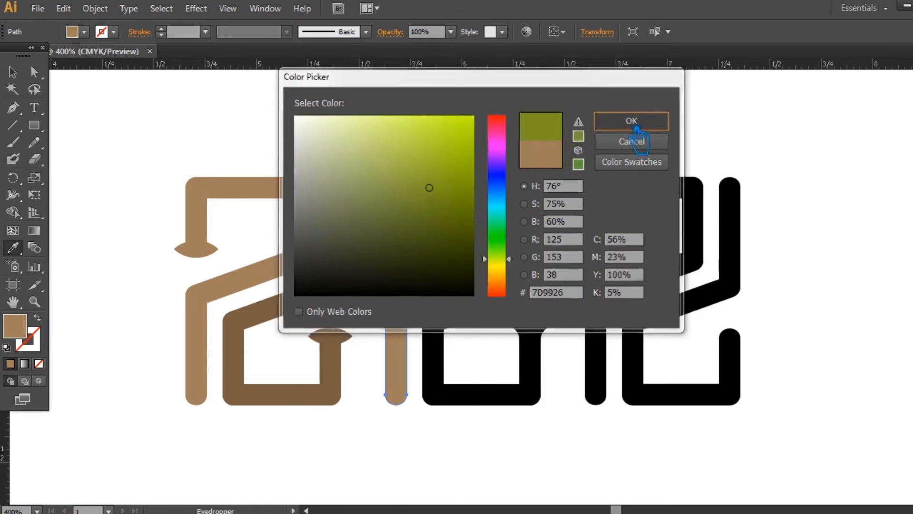
pyautogui.click(15, 72)
pyautogui.click(343, 159)
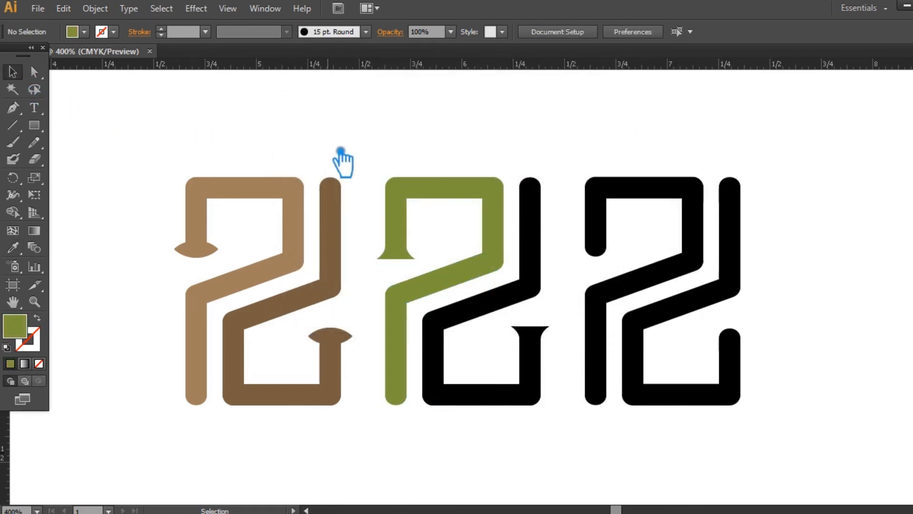
pyautogui.click(541, 284)
pyautogui.click(575, 288)
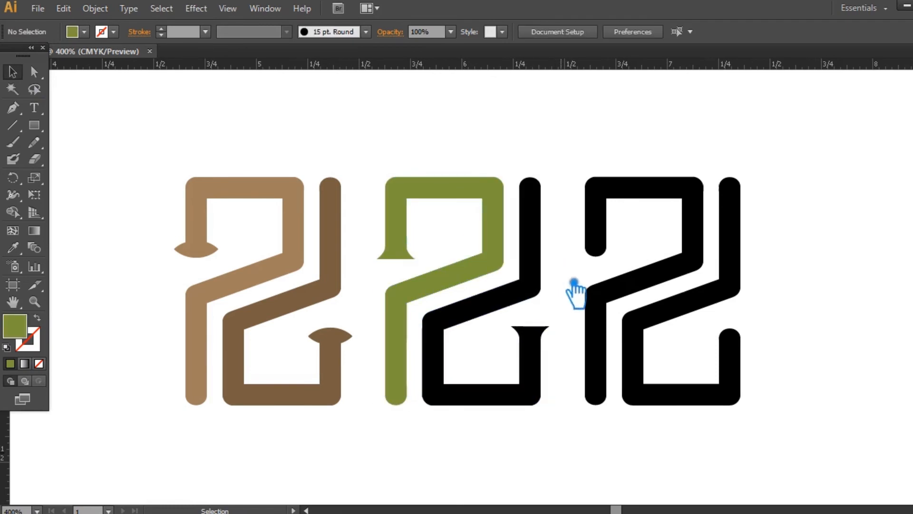
pyautogui.press('a')
pyautogui.click(545, 269)
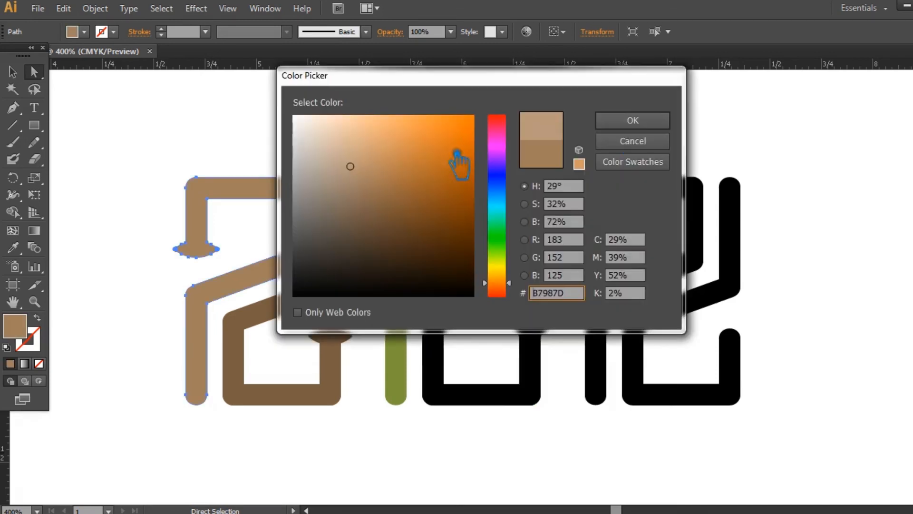
# Change the fill of the left logo's upper-left stroke to the warmer light brown AC8569 and deselect it.
pyautogui.click(632, 118)
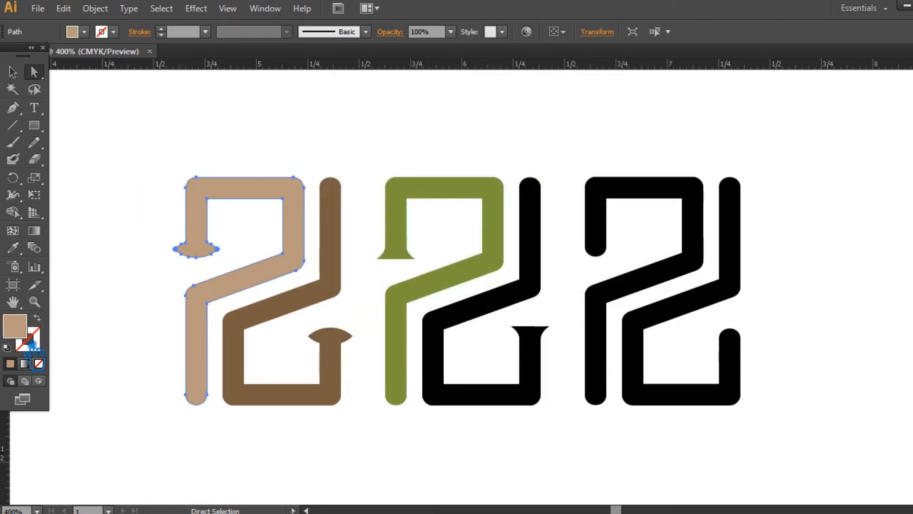
pyautogui.doubleClick(25, 334)
pyautogui.moveTo(359, 184); pyautogui.dragTo(379, 179)
pyautogui.click(633, 120)
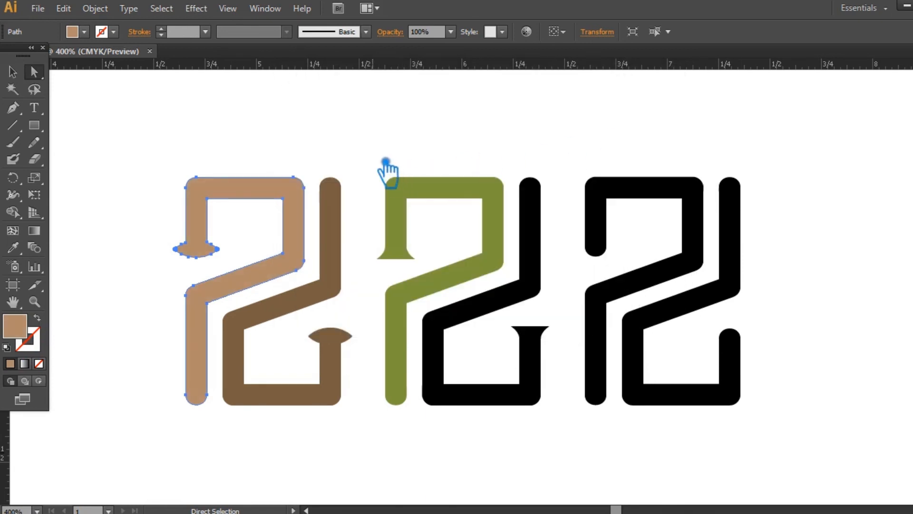
pyautogui.click(385, 162)
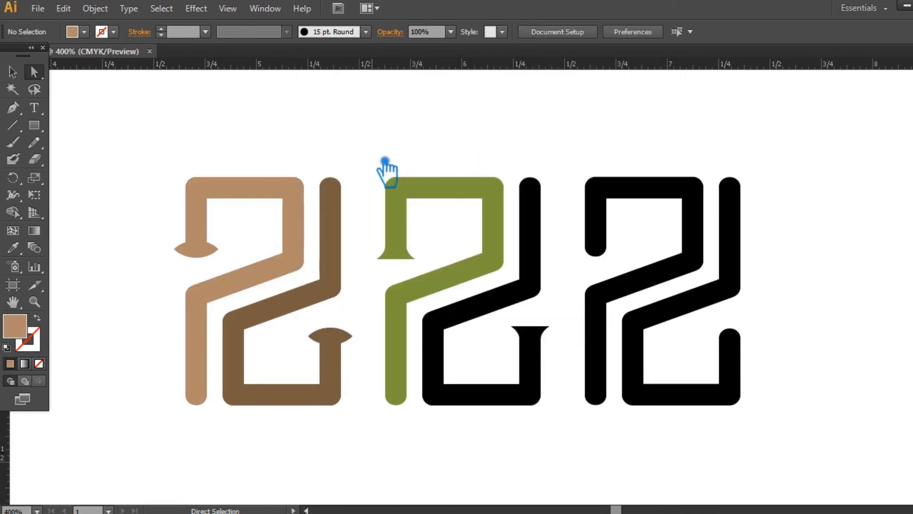
# Fill the left logo's lower-right stroke with a darker shade of the light brown sampled from its upper-left stroke, and deselect it.
pyautogui.click(339, 252)
pyautogui.click(13, 247)
pyautogui.click(259, 195)
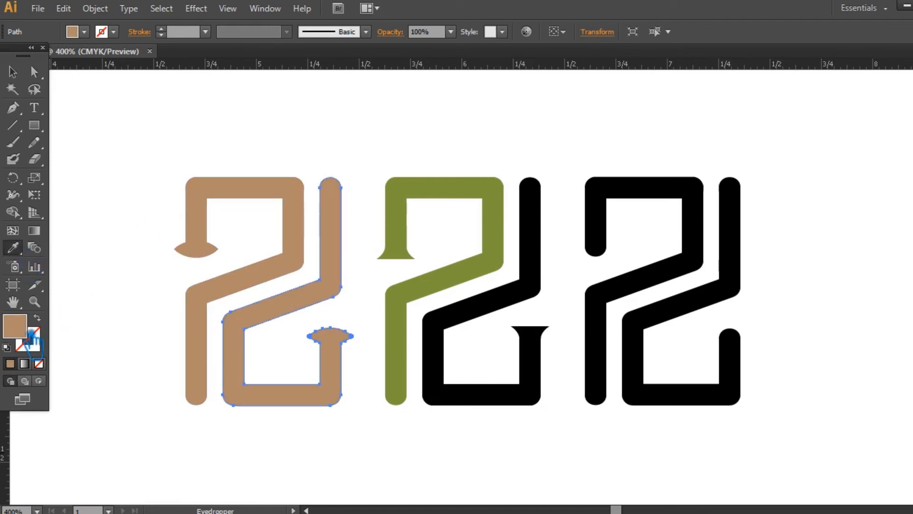
pyautogui.doubleClick(21, 333)
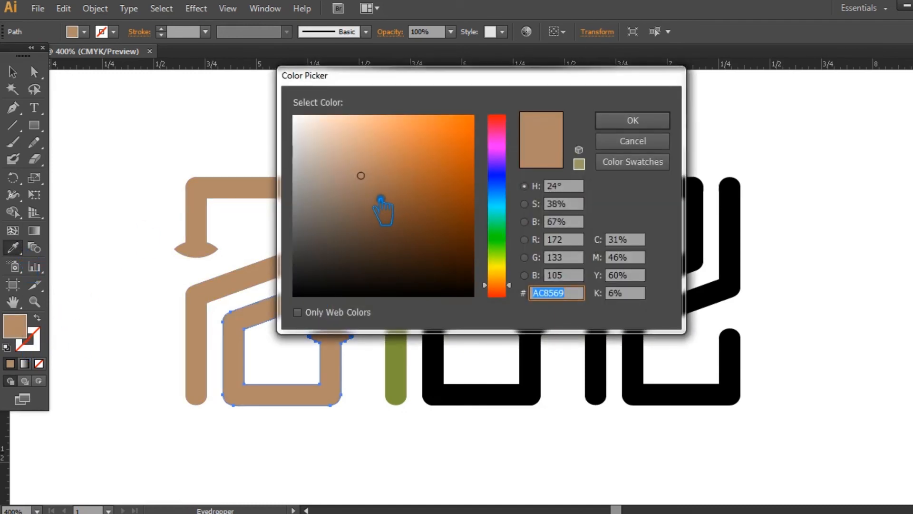
pyautogui.click(380, 199)
pyautogui.click(631, 121)
pyautogui.click(12, 71)
pyautogui.click(454, 119)
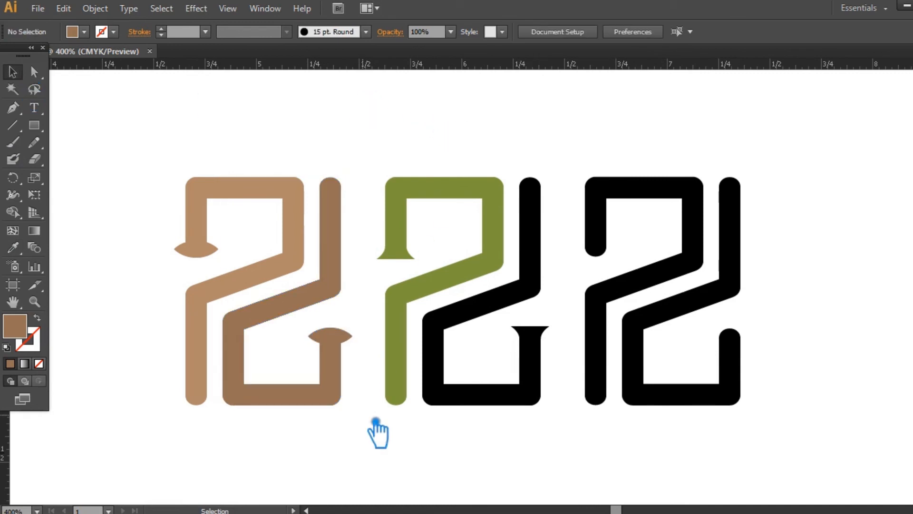
# Select only the middle logo's lower-right stroke and sample the olive green of its upper-left stroke onto it with the Eyedropper.
pyautogui.click(490, 319)
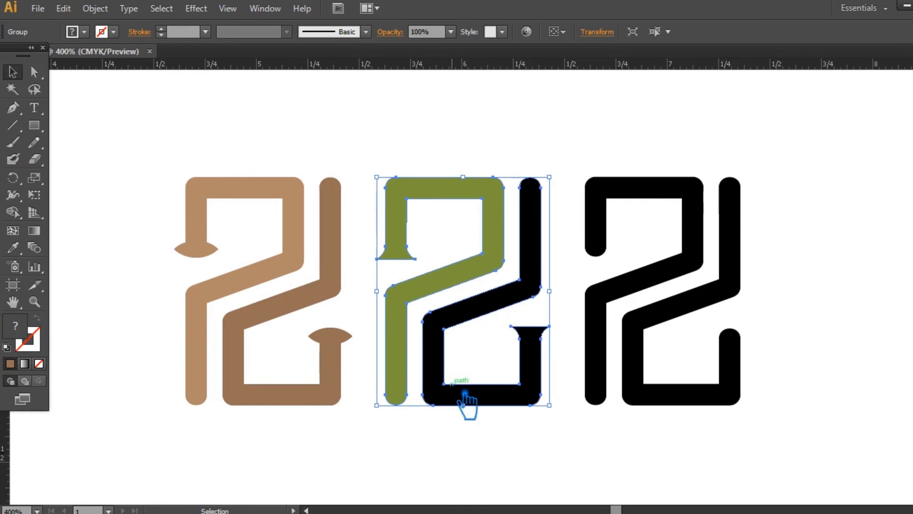
pyautogui.press('a')
pyautogui.click(497, 355)
pyautogui.click(483, 312)
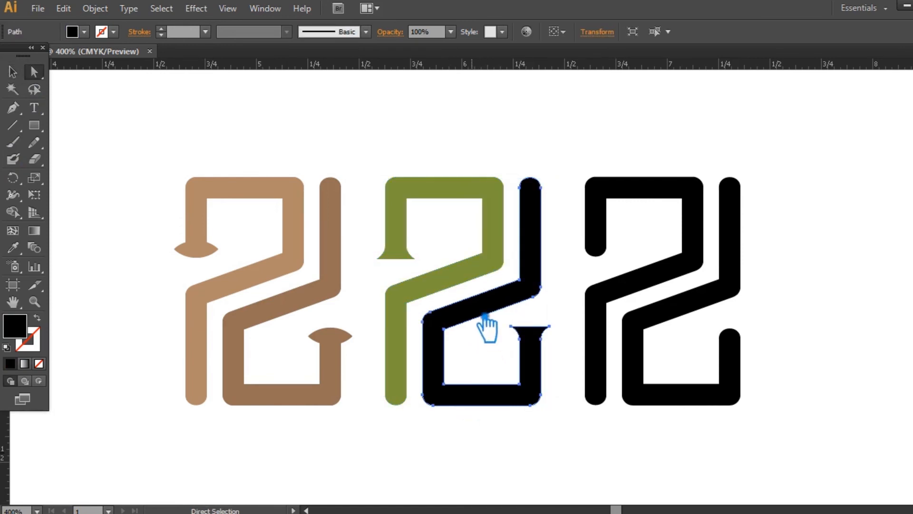
pyautogui.press('i')
pyautogui.click(460, 285)
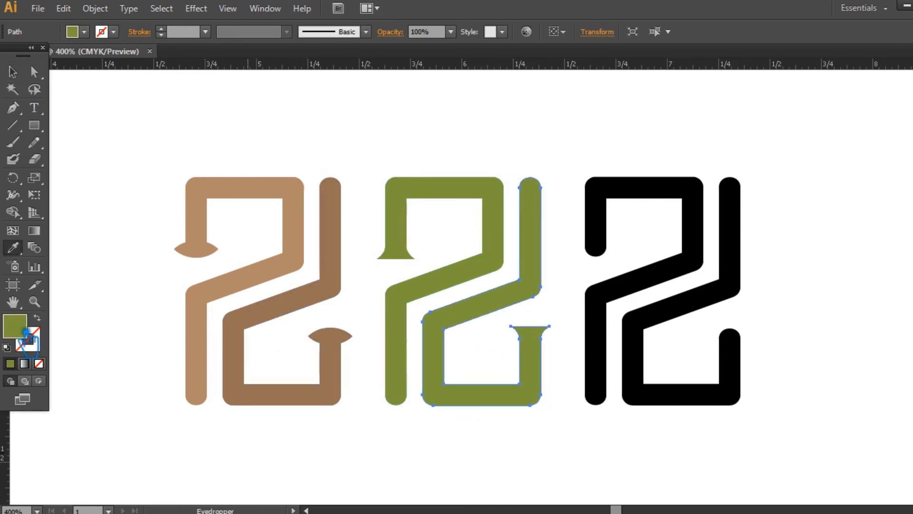
# Darken the fill of the middle logo's lower-right stroke to green 6B822B and deselect it.
pyautogui.doubleClick(21, 328)
pyautogui.click(414, 203)
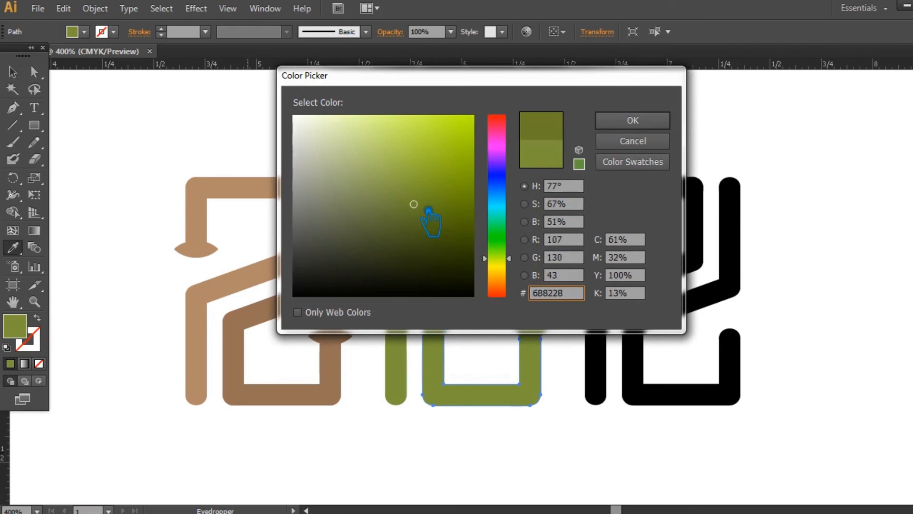
pyautogui.click(614, 122)
pyautogui.click(12, 72)
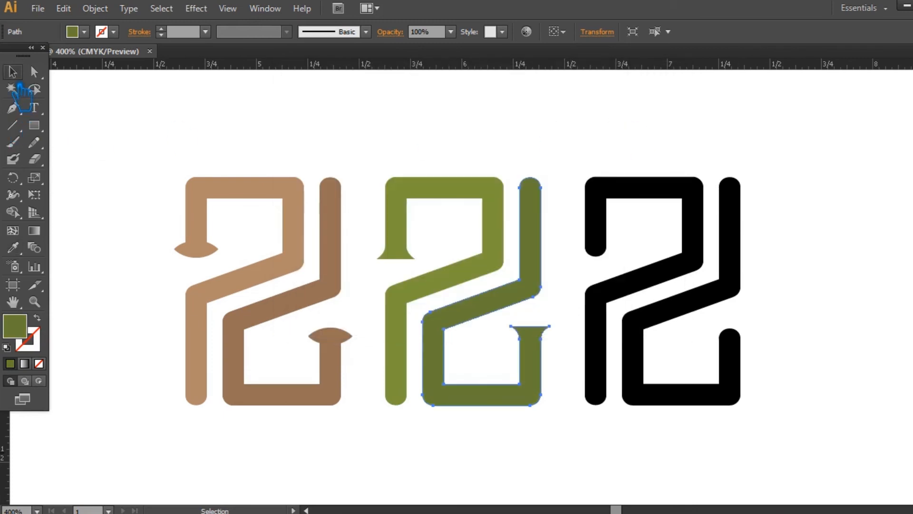
pyautogui.click(390, 103)
# Select only the right logo's upper-left stroke and sample the middle logo's lighter olive green onto it with the Eyedropper.
pyautogui.click(662, 194)
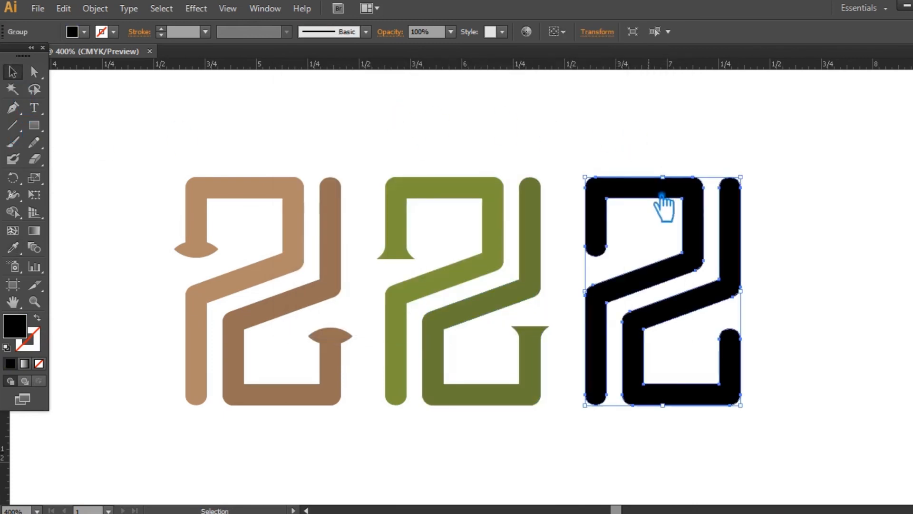
pyautogui.rightClick(662, 195)
pyautogui.click(585, 140)
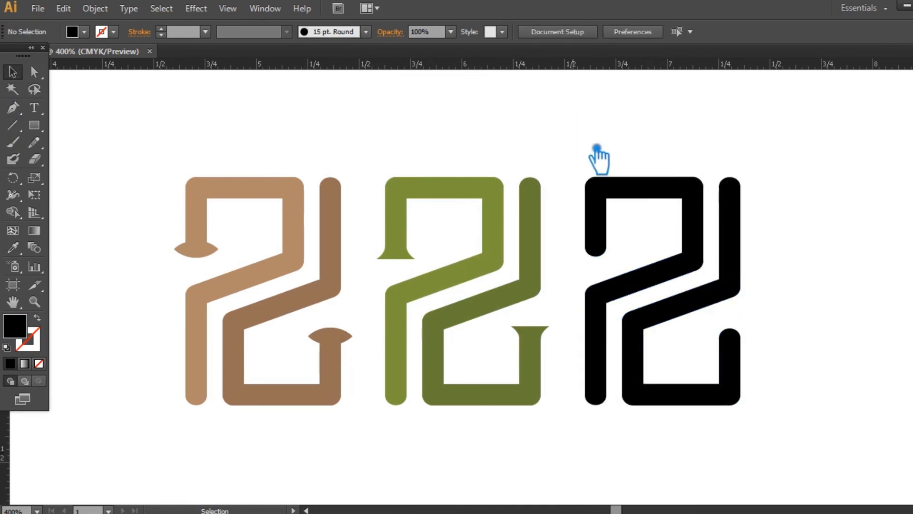
pyautogui.press('a')
pyautogui.click(655, 191)
pyautogui.click(12, 247)
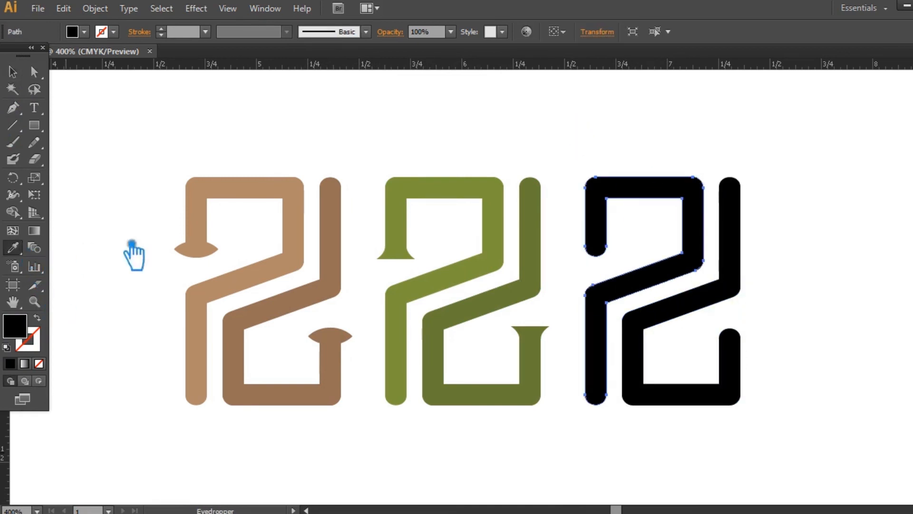
pyautogui.click(498, 198)
# Change the fill of the right logo's upper-left stroke to teal 43A5A0.
pyautogui.doubleClick(14, 326)
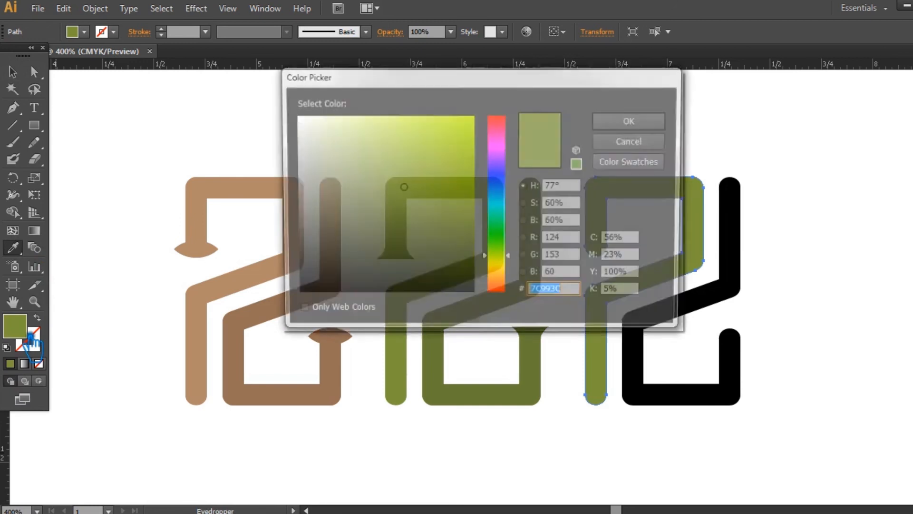
pyautogui.click(511, 205)
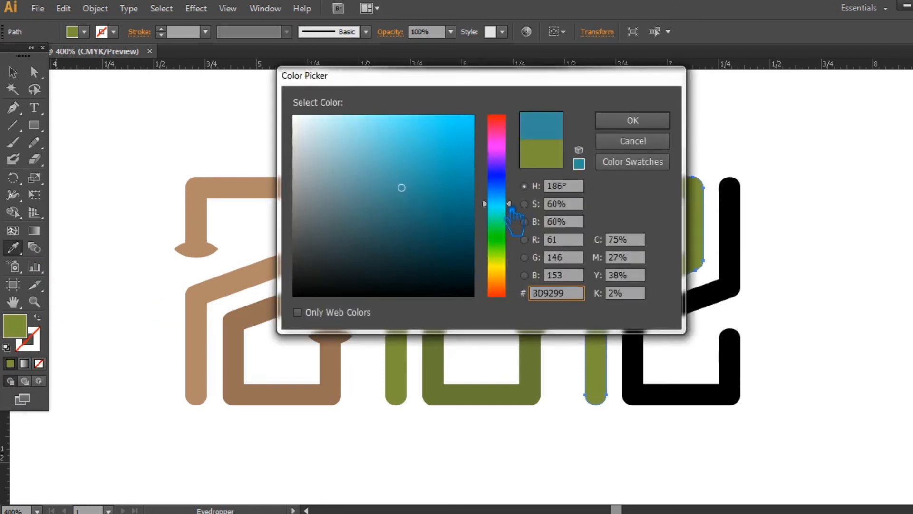
pyautogui.moveTo(415, 200); pyautogui.dragTo(413, 175)
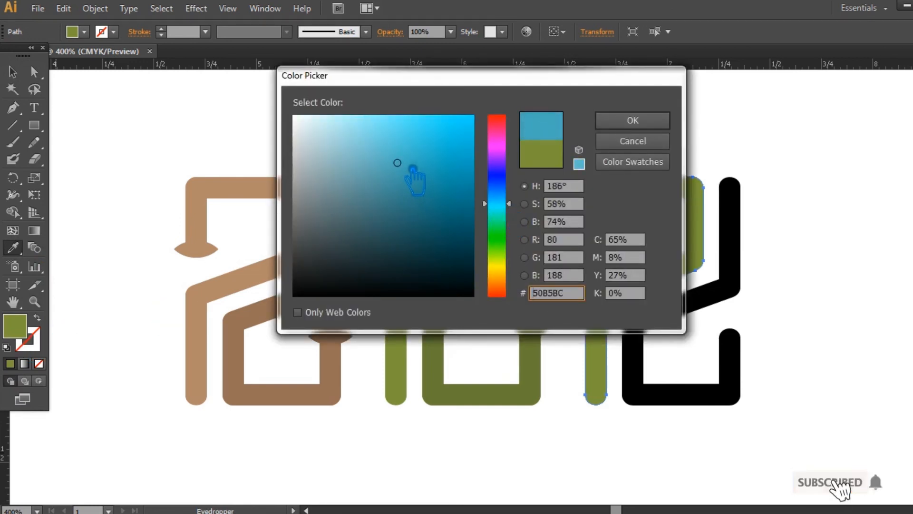
pyautogui.moveTo(508, 204)
pyautogui.mouseDown()
pyautogui.moveTo(505, 218)
pyautogui.moveTo(509, 208)
pyautogui.mouseUp()
pyautogui.moveTo(401, 172)
pyautogui.mouseDown()
pyautogui.moveTo(403, 186)
pyautogui.moveTo(412, 176)
pyautogui.moveTo(414, 184)
pyautogui.mouseUp()
pyautogui.click(632, 121)
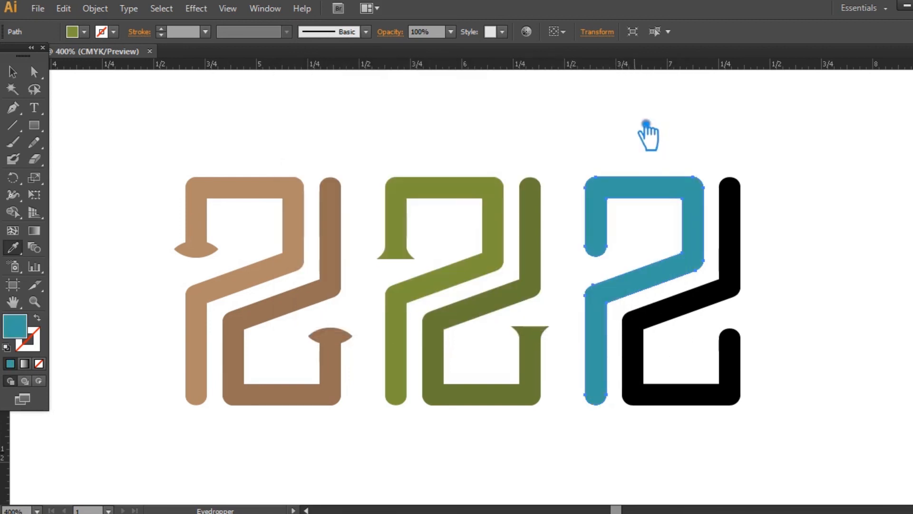
# Select only the right logo's lower-right stroke and sample the teal of its upper-left stroke onto it with the Eyedropper.
pyautogui.press('v')
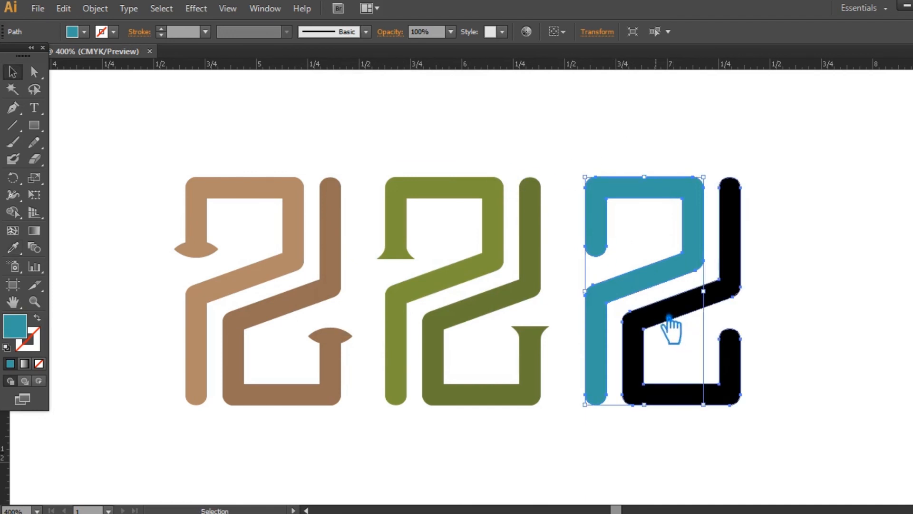
pyautogui.keyDown('shift'); pyautogui.click(672, 330); pyautogui.keyUp('shift')
pyautogui.hotkey('ctrl', 'g')
pyautogui.press('a')
pyautogui.click(792, 331)
pyautogui.click(689, 311)
pyautogui.press('i')
pyautogui.click(624, 290)
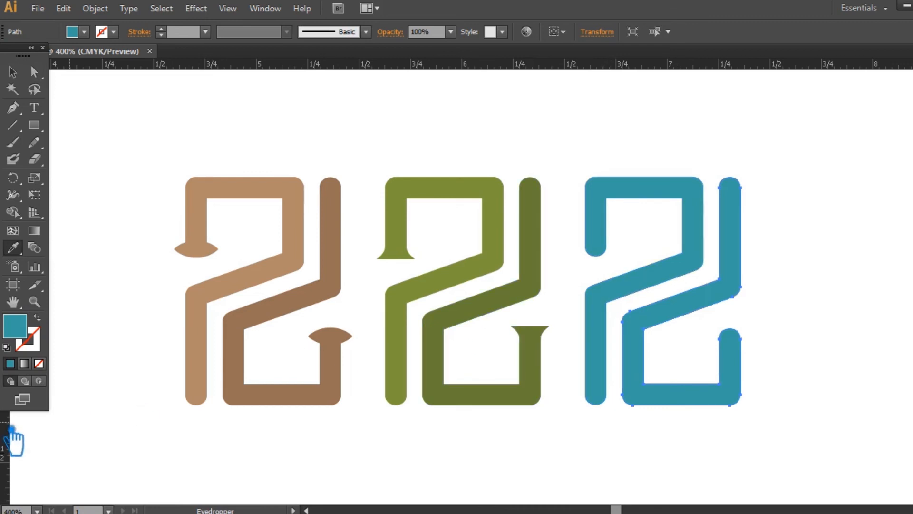
# Change the fill of the right logo's lower-right stroke to a darker teal and deselect it.
pyautogui.doubleClick(22, 330)
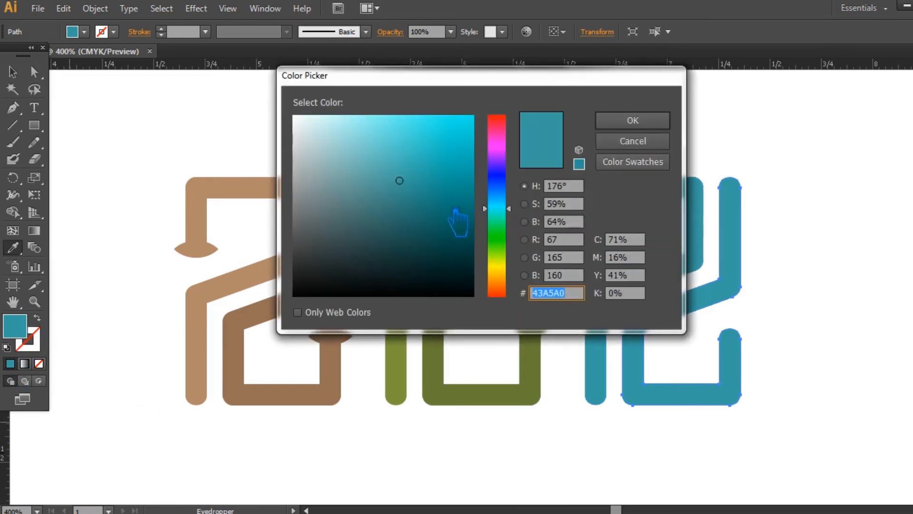
pyautogui.click(408, 205)
pyautogui.click(633, 120)
pyautogui.click(12, 71)
pyautogui.click(375, 140)
pyautogui.press('s')
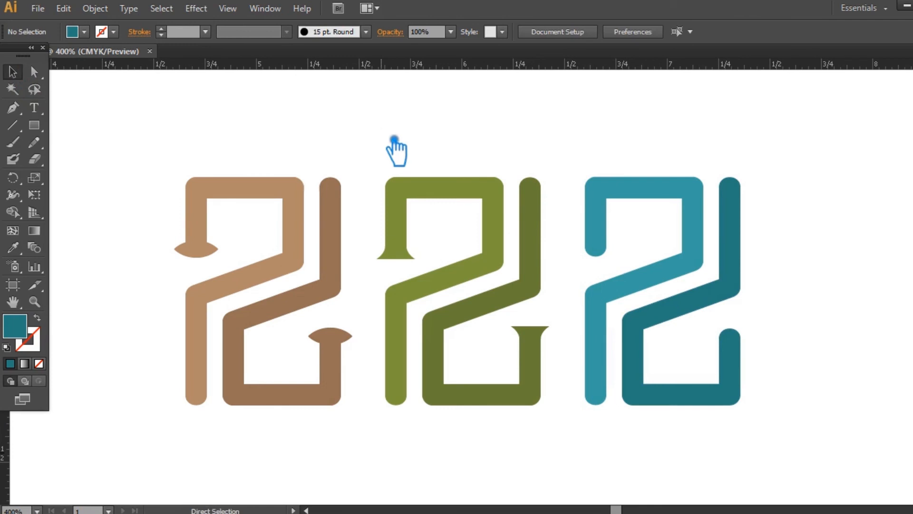
pyautogui.click(12, 71)
# Set the zoom level to 450% and inspect the three coloured logos.
pyautogui.click(6, 510)
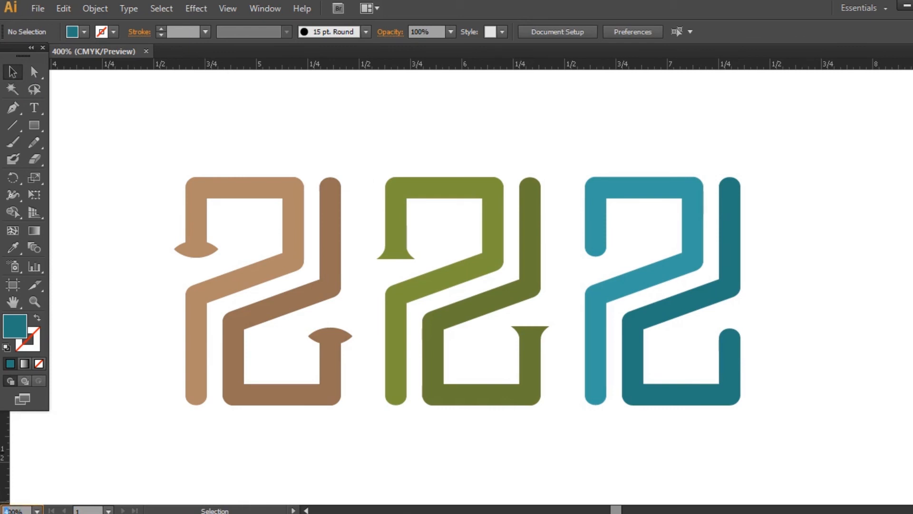
pyautogui.moveTo(8, 511); pyautogui.dragTo(18, 511)
pyautogui.write('50')
pyautogui.press('Return')
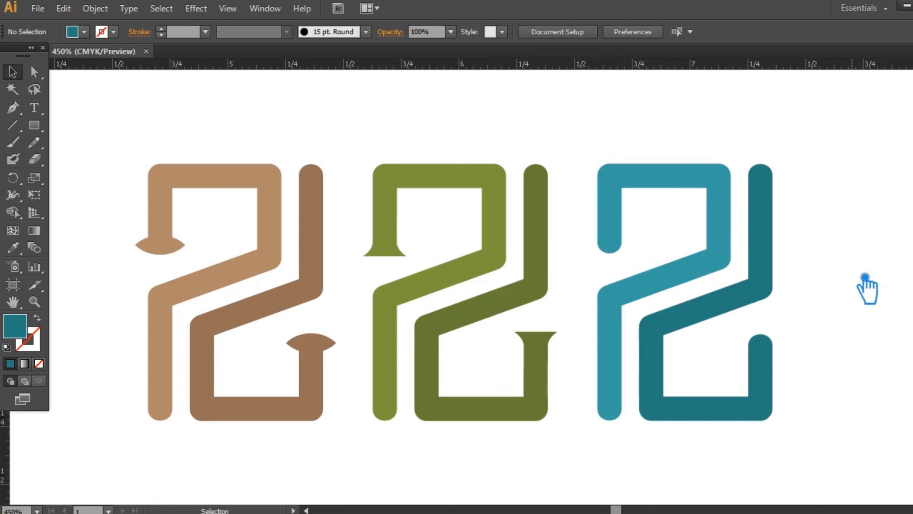
pyautogui.click(470, 269)
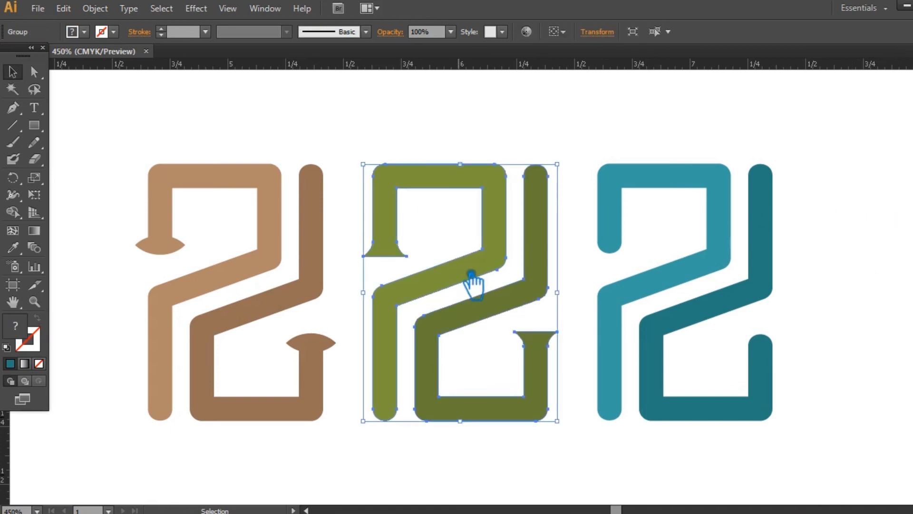
pyautogui.click(491, 143)
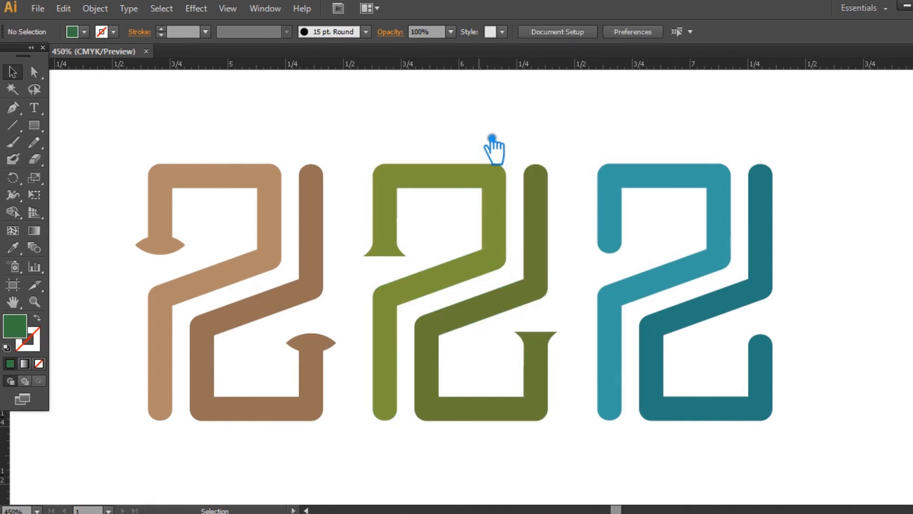